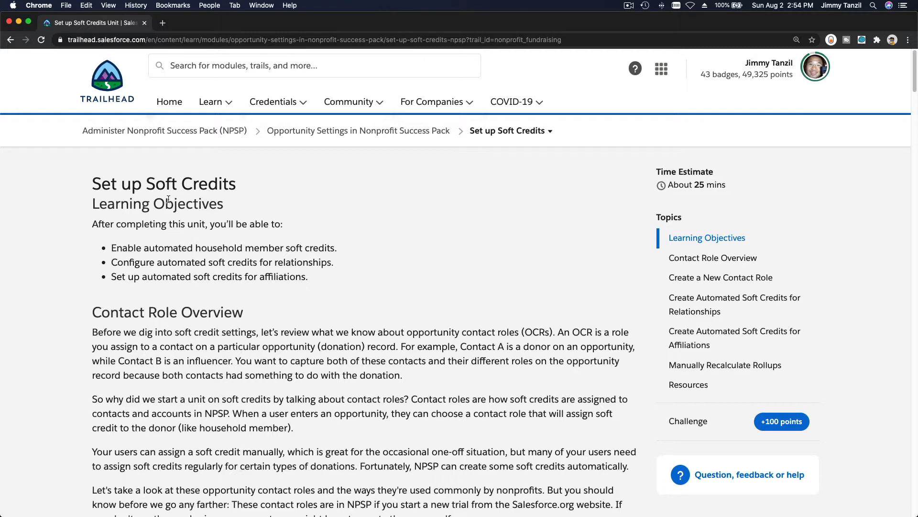
Review the title and learning objectives of the Set up Soft Credits unit, focusing on the term "Soft Credits"
{"action": "double_click", "coordinate": [154, 184]}
{"action": "double_click", "coordinate": [200, 184]}
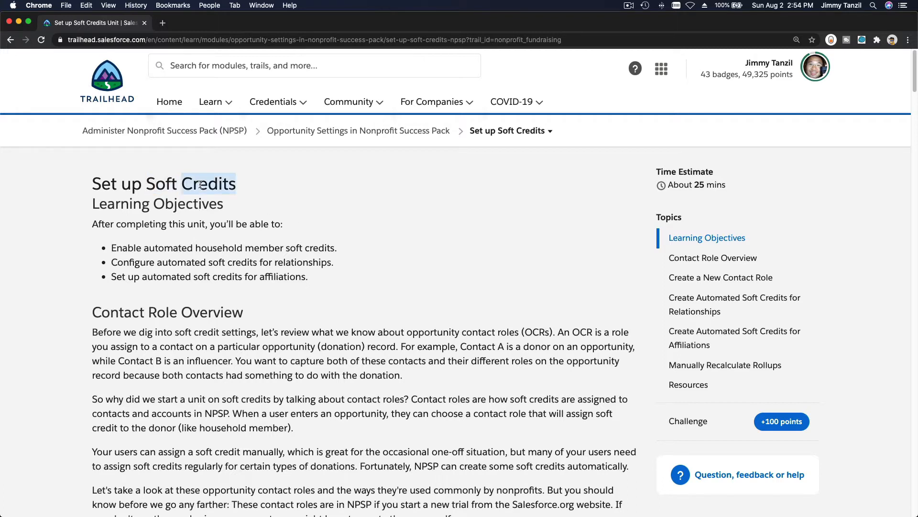
{"action": "left_click", "coordinate": [342, 191]}
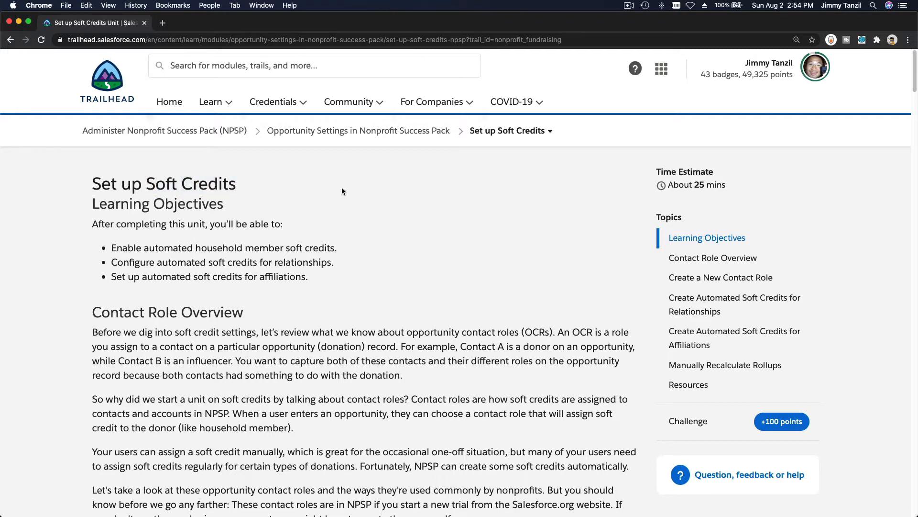
{"action": "scroll", "coordinate": [341, 191], "scroll_direction": "down", "scroll_amount": 1}
{"action": "scroll", "coordinate": [341, 191], "scroll_direction": "up", "scroll_amount": 1}
{"action": "left_click_drag", "start_coordinate": [93, 183], "coordinate": [237, 181]}
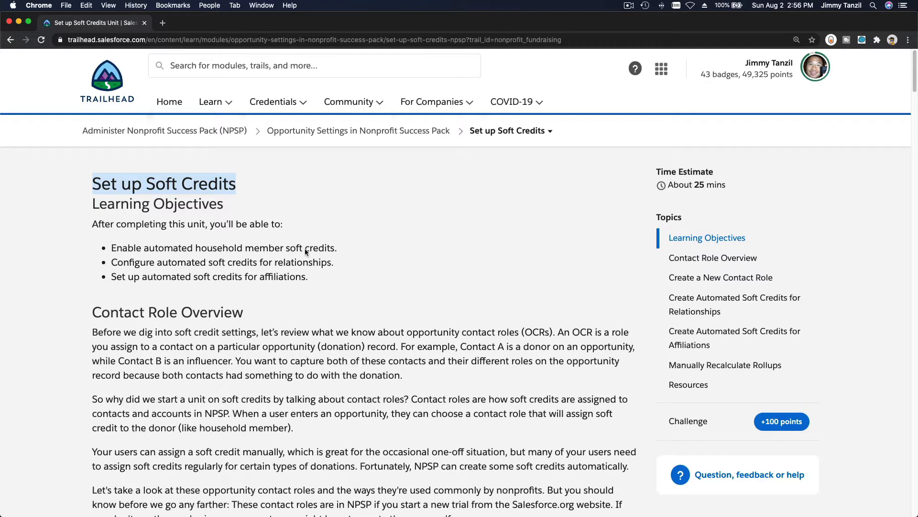
{"action": "left_click", "coordinate": [411, 220]}
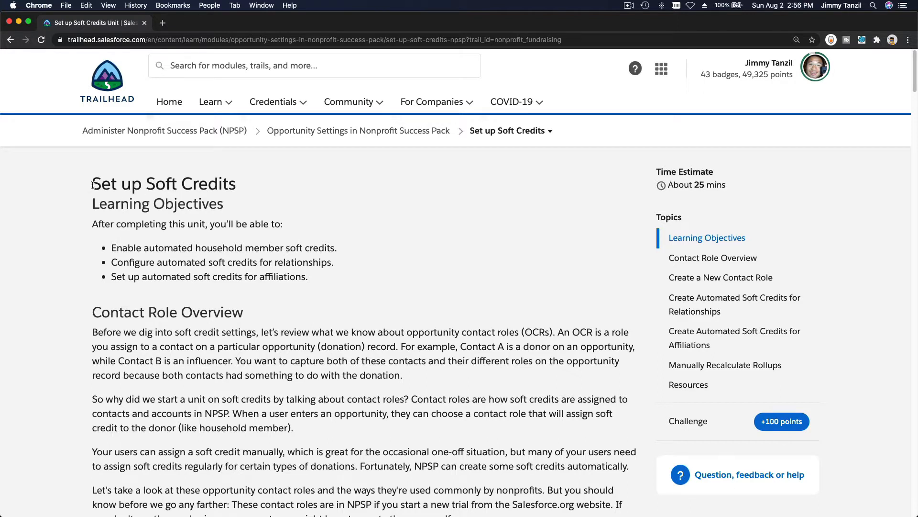
{"action": "left_click_drag", "start_coordinate": [93, 185], "coordinate": [242, 175]}
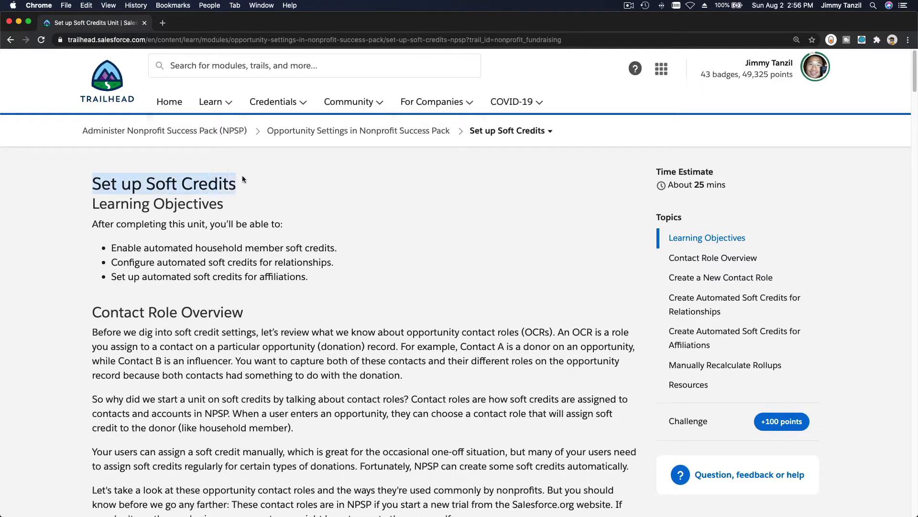
{"action": "left_click", "coordinate": [271, 206]}
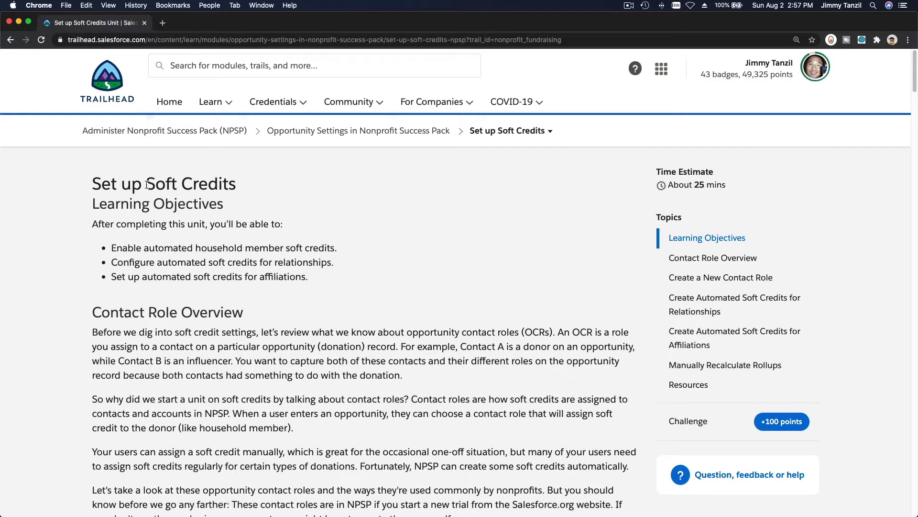
{"action": "left_click_drag", "start_coordinate": [147, 184], "coordinate": [234, 184]}
{"action": "left_click", "coordinate": [255, 196]}
{"action": "left_click_drag", "start_coordinate": [234, 184], "coordinate": [146, 191]}
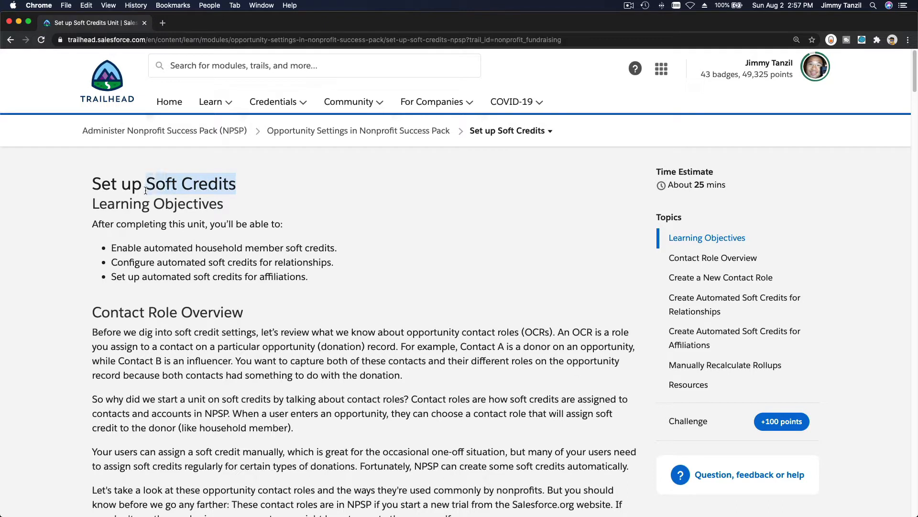
{"action": "left_click", "coordinate": [170, 212]}
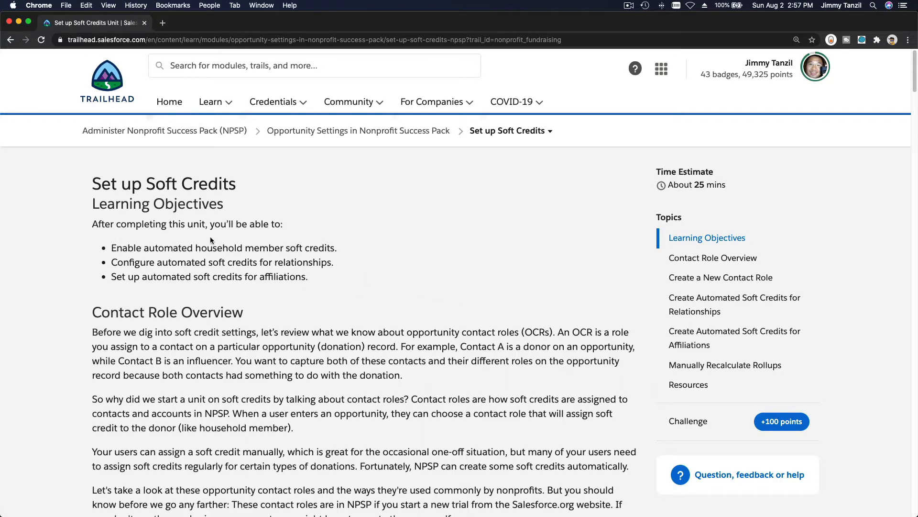
{"action": "left_click_drag", "start_coordinate": [146, 187], "coordinate": [233, 185]}
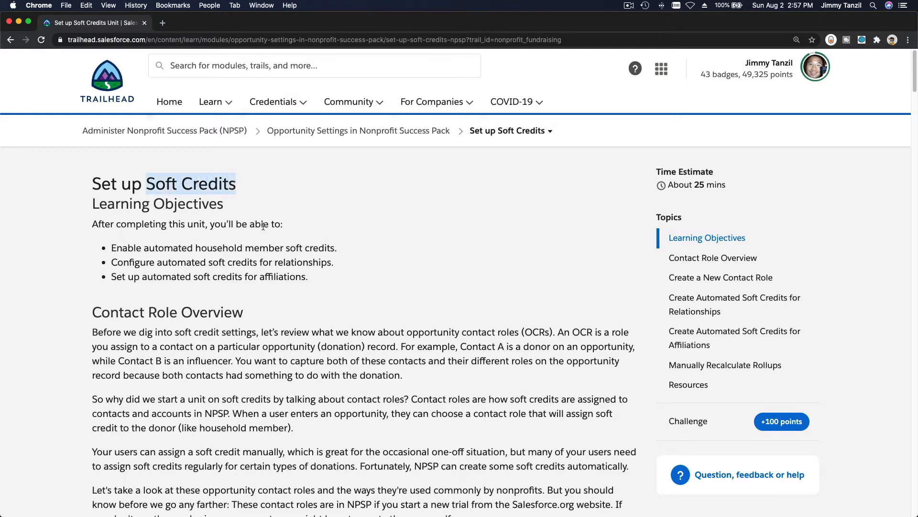
{"action": "left_click", "coordinate": [406, 233]}
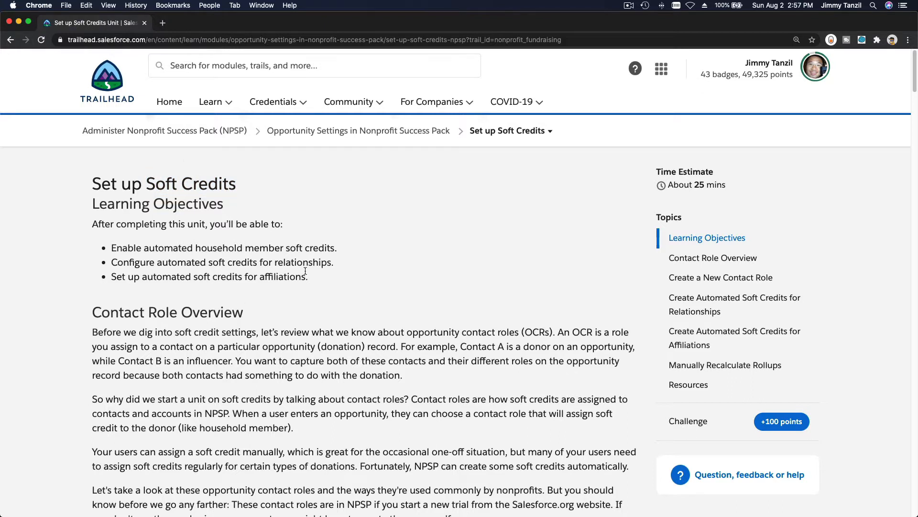
Read the introduction to the Contact Role Overview section about opportunity contact roles
{"action": "scroll", "coordinate": [318, 297], "scroll_direction": "down", "scroll_amount": 3}
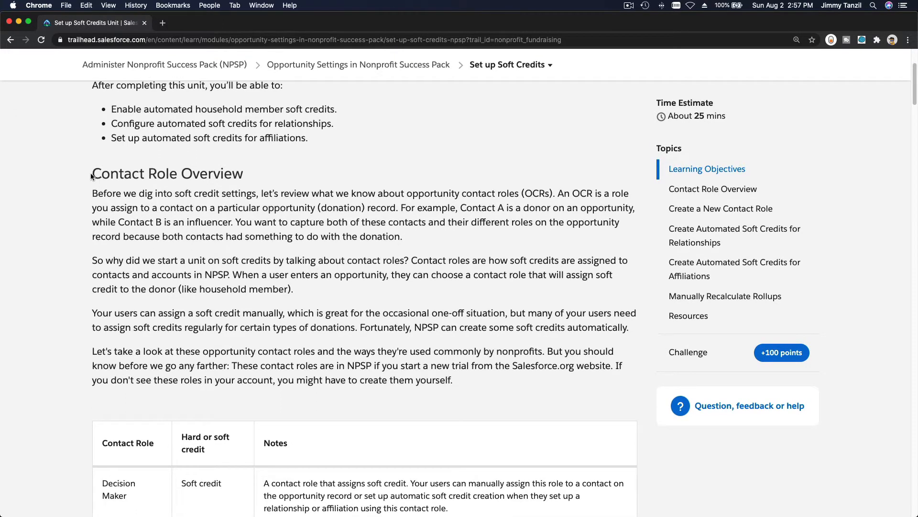
{"action": "left_click_drag", "start_coordinate": [94, 176], "coordinate": [174, 174]}
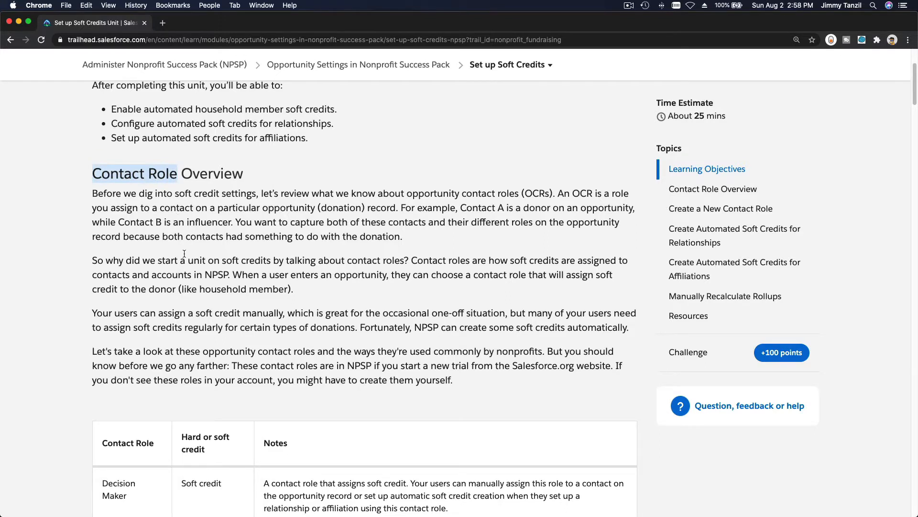
{"action": "scroll", "coordinate": [185, 253], "scroll_direction": "down", "scroll_amount": 1}
{"action": "scroll", "coordinate": [185, 252], "scroll_direction": "down", "scroll_amount": 1}
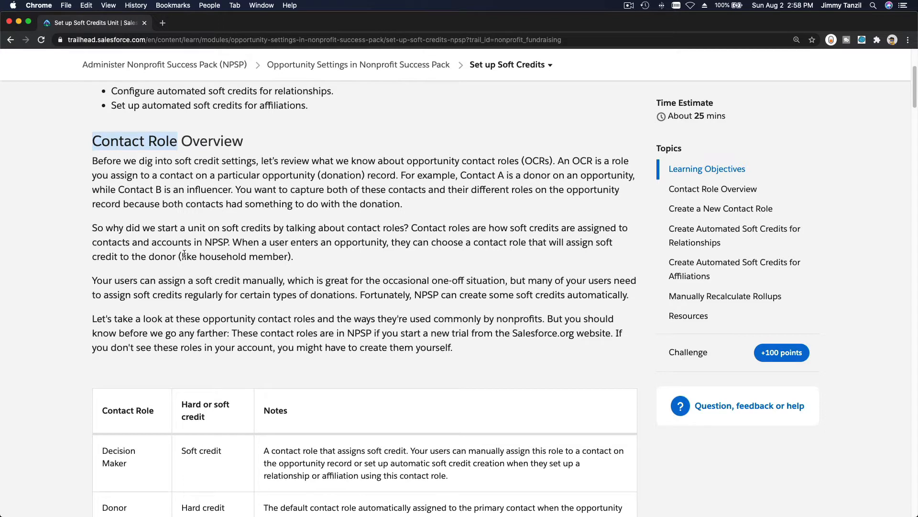
{"action": "double_click", "coordinate": [161, 143]}
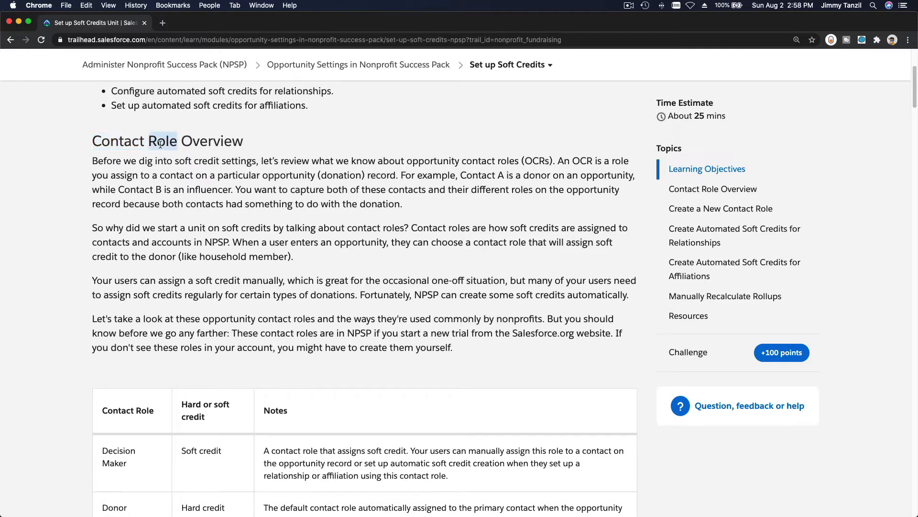
{"action": "double_click", "coordinate": [112, 143]}
{"action": "left_click", "coordinate": [161, 143]}
{"action": "double_click", "coordinate": [161, 144]}
{"action": "left_click", "coordinate": [115, 140]}
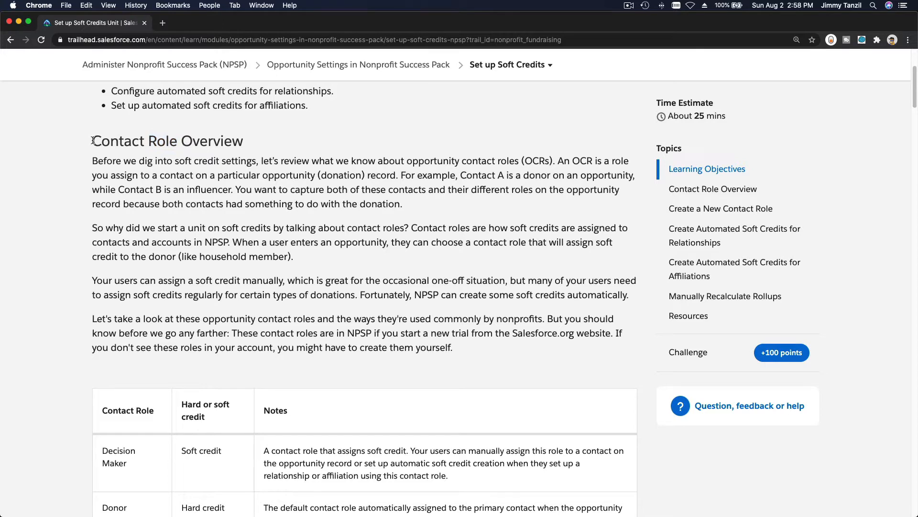
{"action": "left_click_drag", "start_coordinate": [93, 141], "coordinate": [178, 142]}
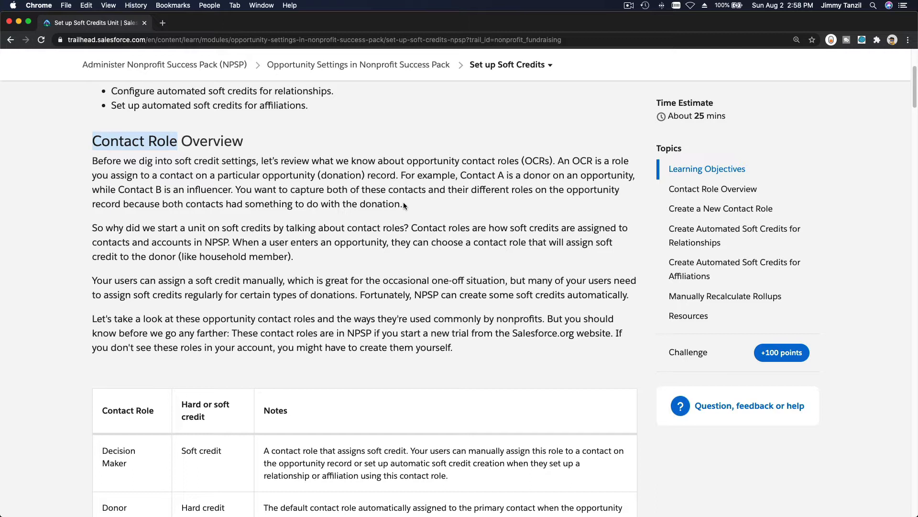
{"action": "left_click_drag", "start_coordinate": [403, 202], "coordinate": [97, 160]}
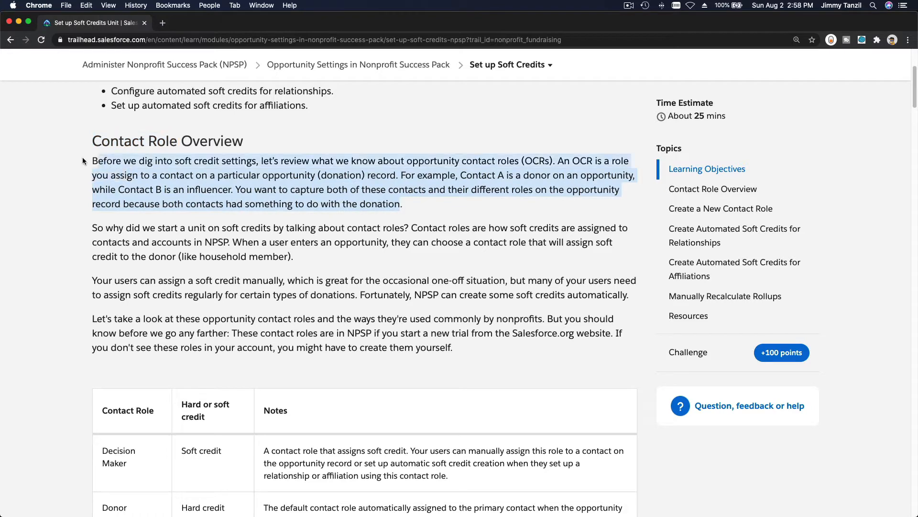
{"action": "left_click", "coordinate": [82, 161]}
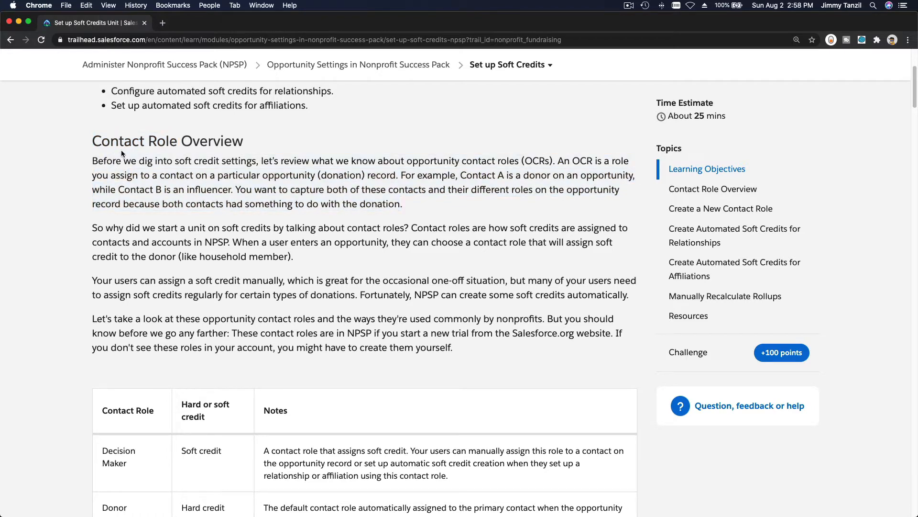
Look through the Contact Role Overview section, including the contact role table and the cases for automated soft credits
{"action": "scroll", "coordinate": [161, 181], "scroll_direction": "up", "scroll_amount": 2}
{"action": "scroll", "coordinate": [161, 181], "scroll_direction": "up", "scroll_amount": 5}
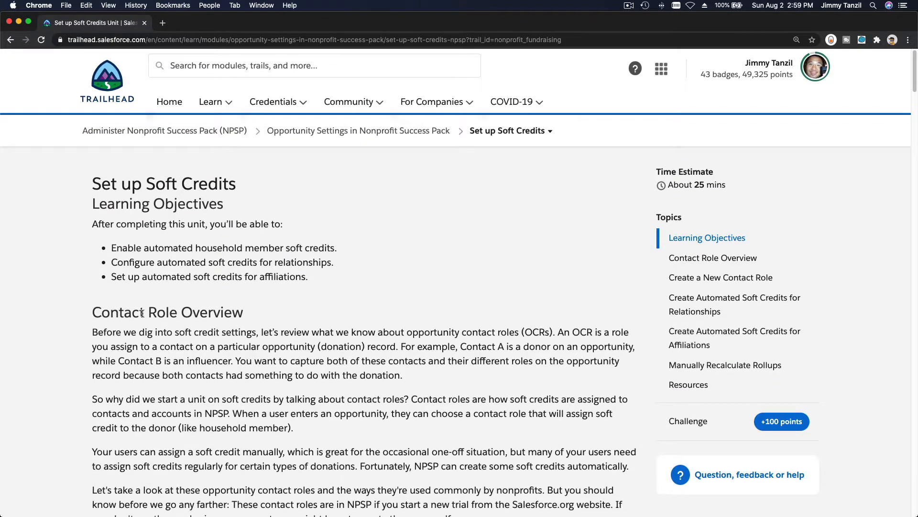
{"action": "scroll", "coordinate": [142, 324], "scroll_direction": "down", "scroll_amount": 5}
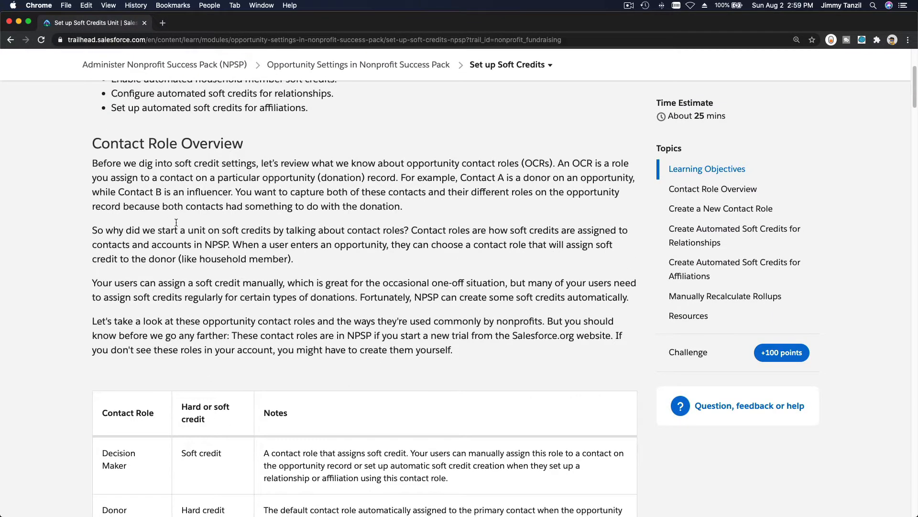
{"action": "left_click_drag", "start_coordinate": [178, 143], "coordinate": [94, 143]}
{"action": "left_click", "coordinate": [182, 240]}
{"action": "scroll", "coordinate": [241, 263], "scroll_direction": "down", "scroll_amount": 3}
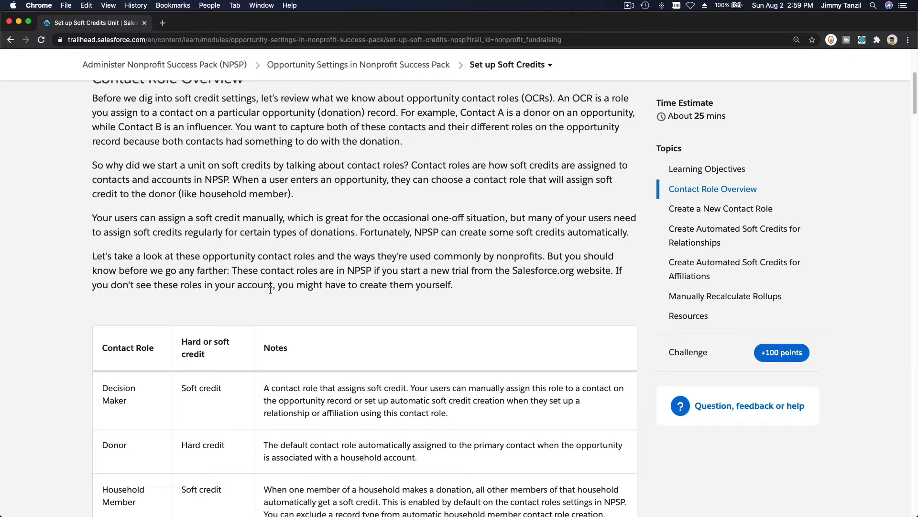
{"action": "scroll", "coordinate": [270, 289], "scroll_direction": "down", "scroll_amount": 2}
{"action": "scroll", "coordinate": [340, 314], "scroll_direction": "up", "scroll_amount": 5}
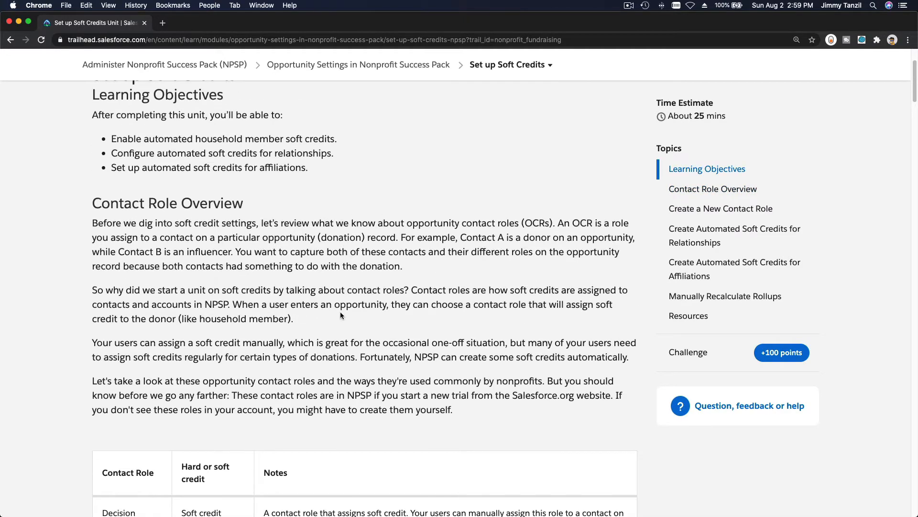
{"action": "scroll", "coordinate": [340, 313], "scroll_direction": "down", "scroll_amount": 15}
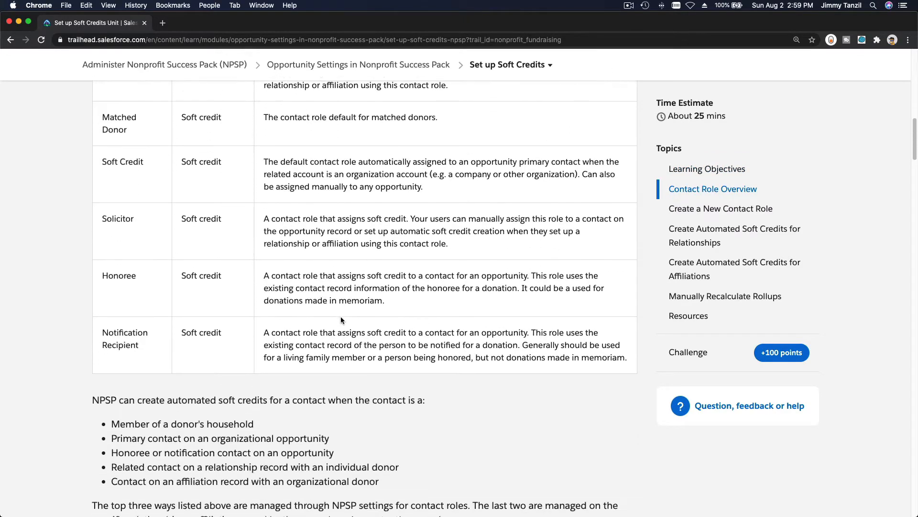
{"action": "scroll", "coordinate": [341, 317], "scroll_direction": "down", "scroll_amount": 3}
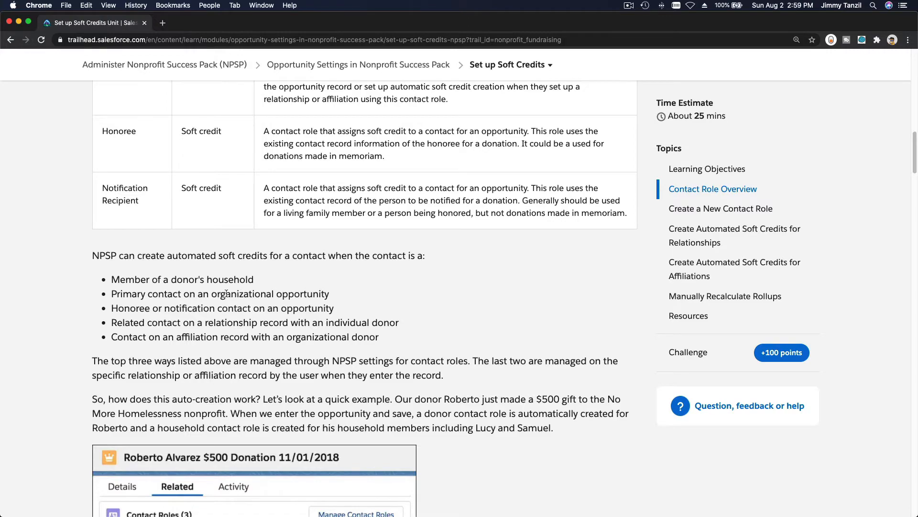
Open the account's Hands-On Orgs page in a new browser tab and launch the NPSP playground
{"action": "scroll", "coordinate": [226, 292], "scroll_direction": "up", "scroll_amount": 18}
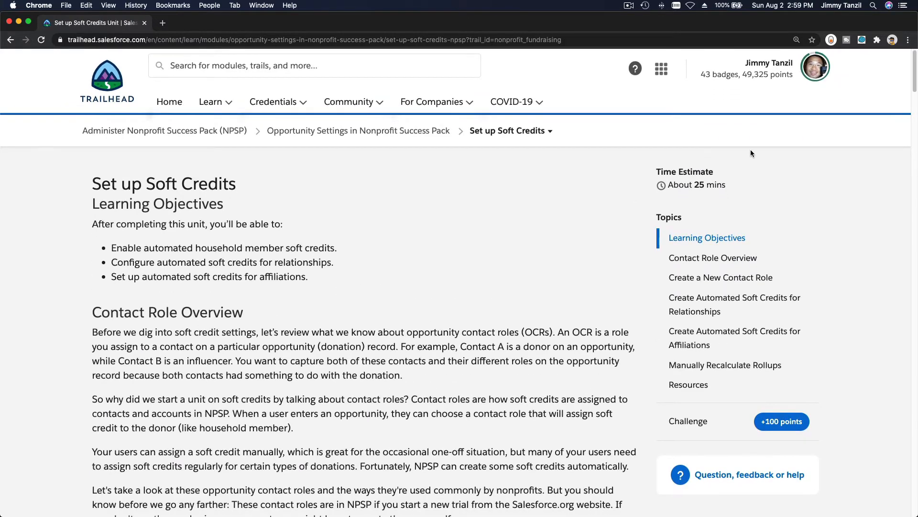
{"action": "left_click", "coordinate": [809, 77]}
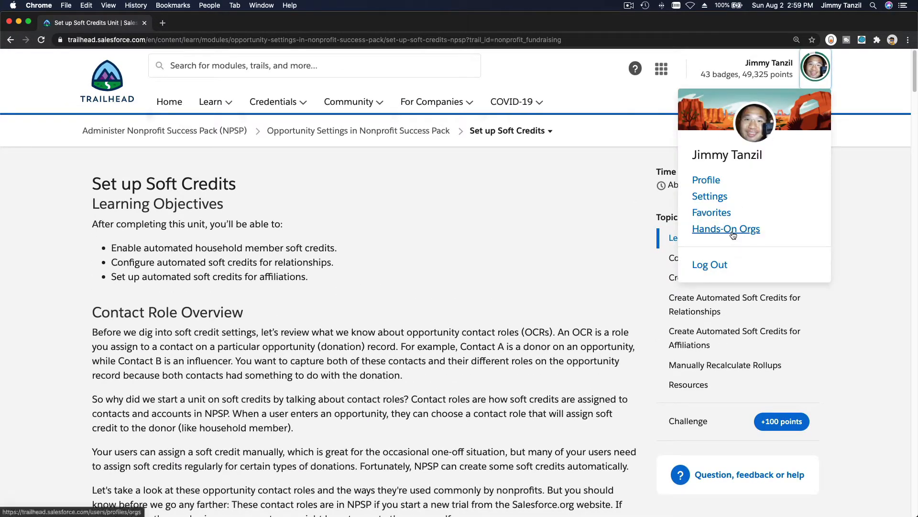
{"action": "left_click", "coordinate": [733, 234], "text": "super"}
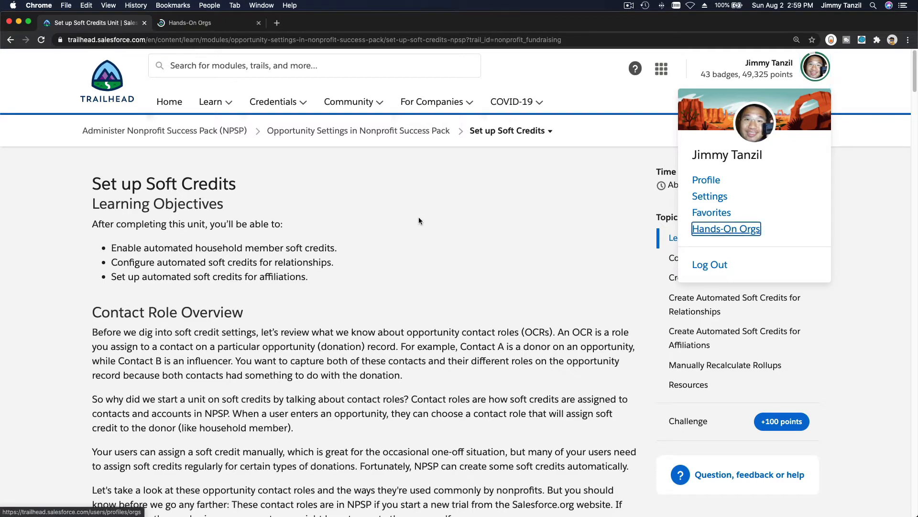
{"action": "left_click", "coordinate": [206, 23]}
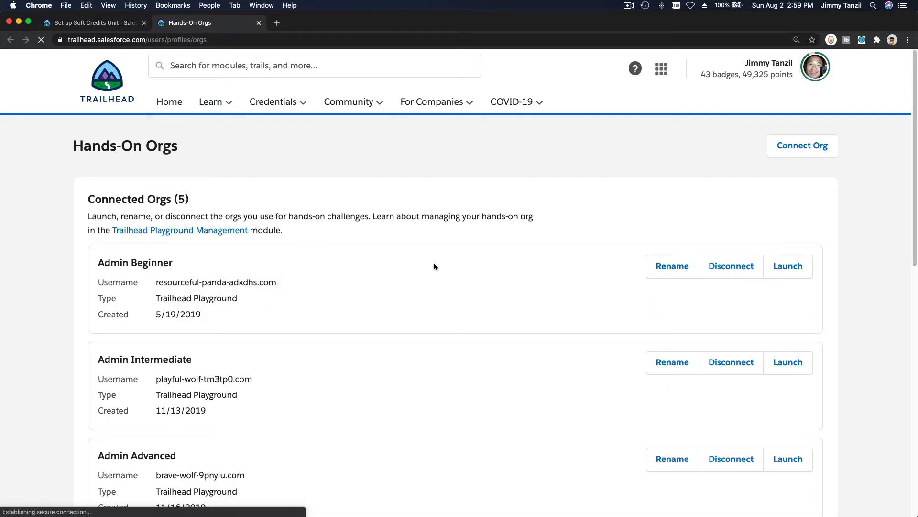
{"action": "scroll", "coordinate": [434, 263], "scroll_direction": "down", "scroll_amount": 10}
{"action": "scroll", "coordinate": [434, 267], "scroll_direction": "down", "scroll_amount": 3}
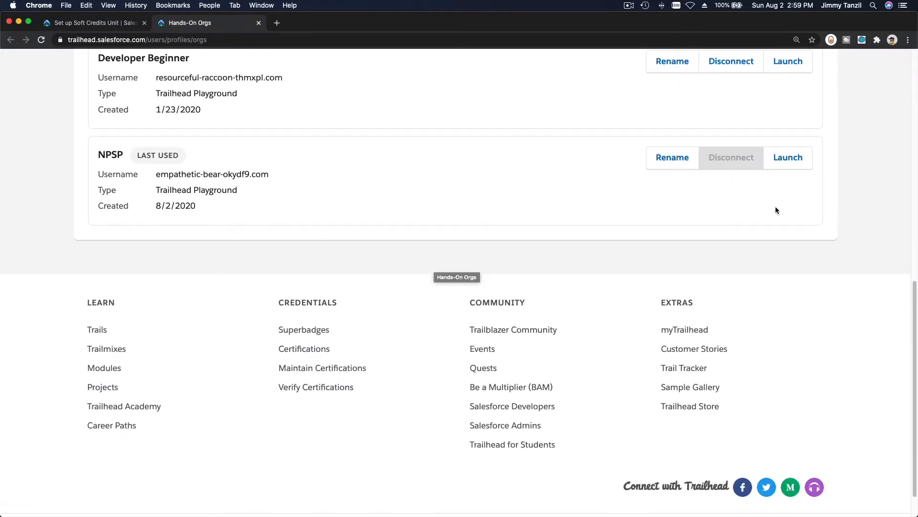
{"action": "left_click", "coordinate": [787, 158]}
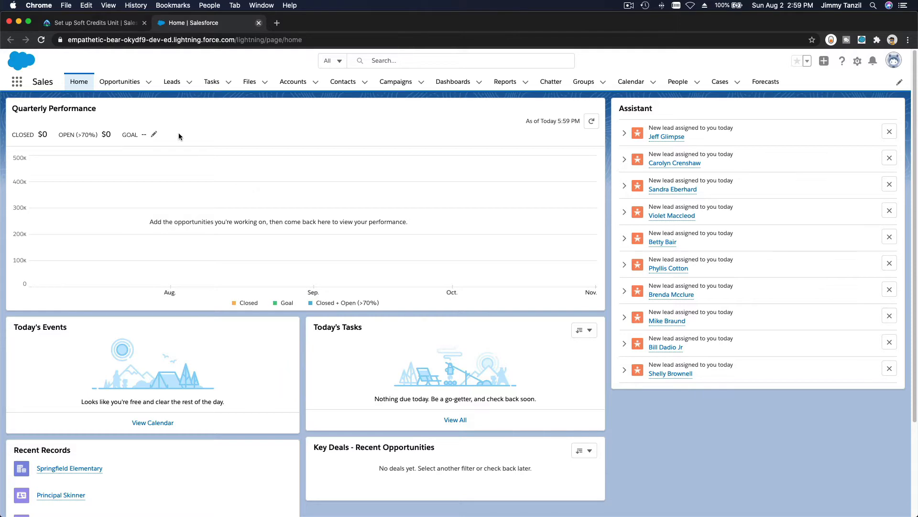
Return to the Set up Soft Credits unit and examine when NPSP creates automated soft credits, starting with household members
{"action": "left_click", "coordinate": [101, 23]}
{"action": "scroll", "coordinate": [355, 294], "scroll_direction": "down", "scroll_amount": 13}
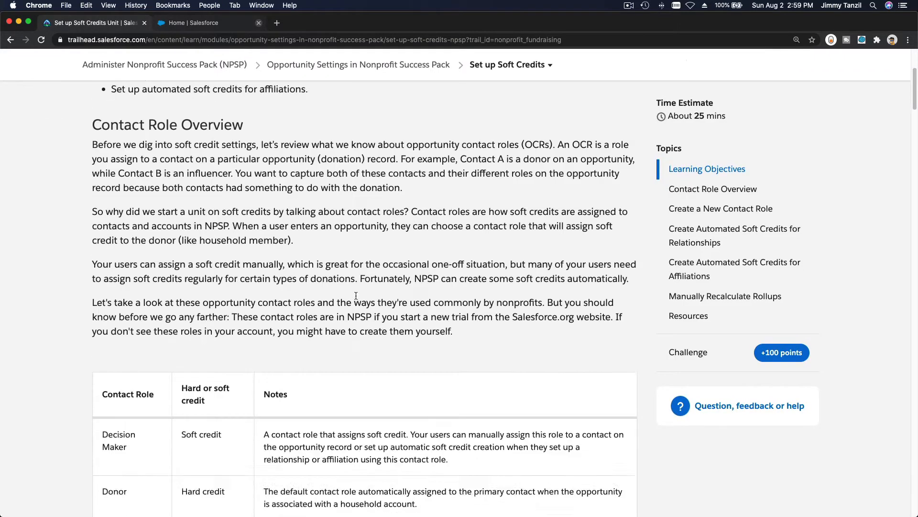
{"action": "scroll", "coordinate": [356, 298], "scroll_direction": "down", "scroll_amount": 6}
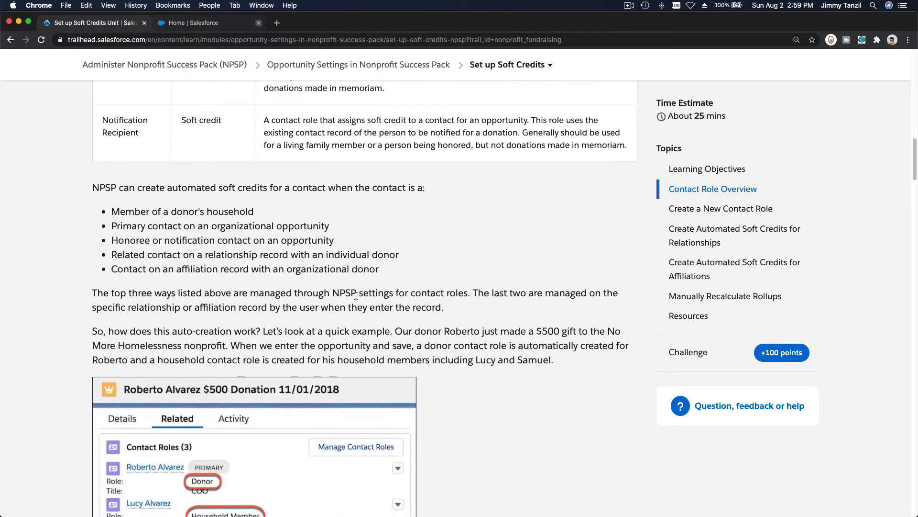
{"action": "triple_click", "coordinate": [110, 190]}
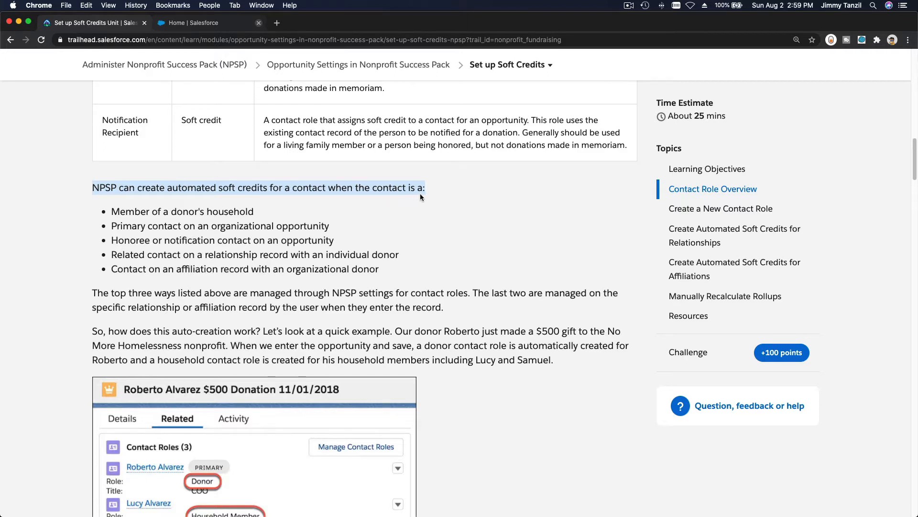
{"action": "triple_click", "coordinate": [112, 211]}
{"action": "left_click", "coordinate": [265, 214]}
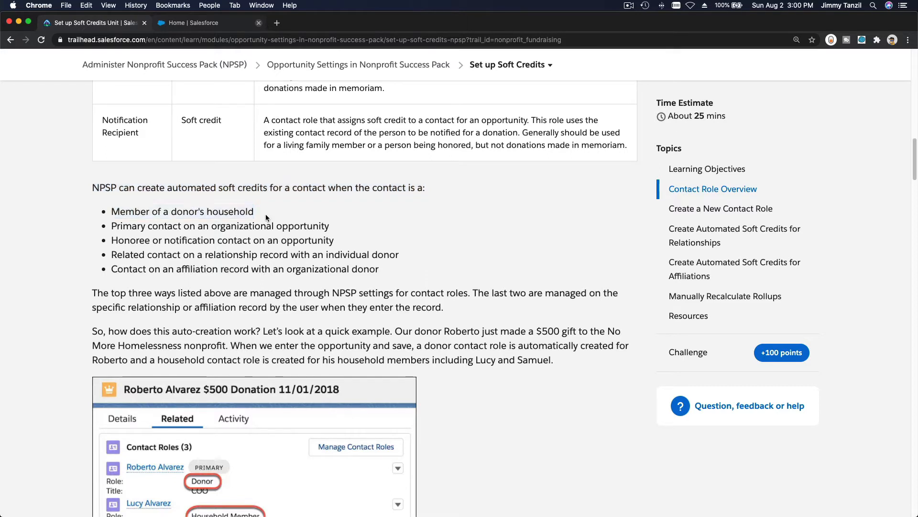
{"action": "triple_click", "coordinate": [265, 214]}
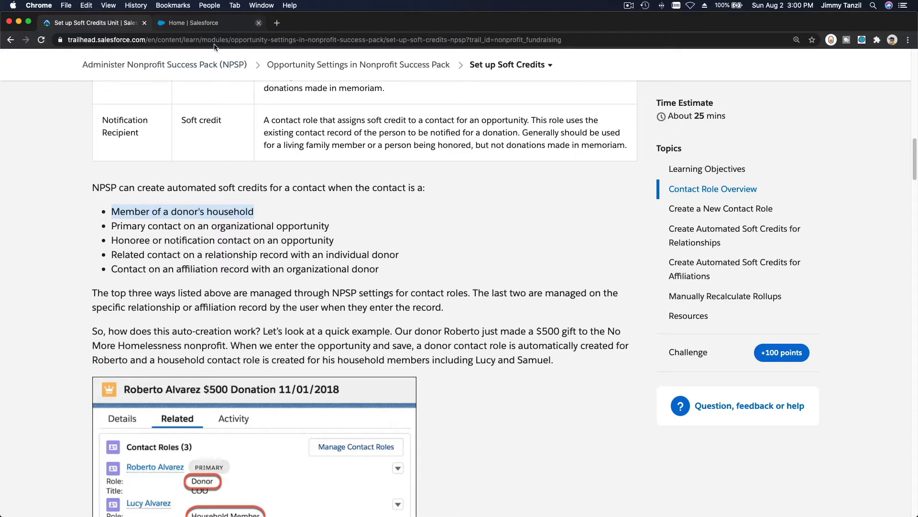
Switch to the Salesforce playground and open the Homer Simpson contact from the Simpson Household account
{"action": "left_click", "coordinate": [210, 24]}
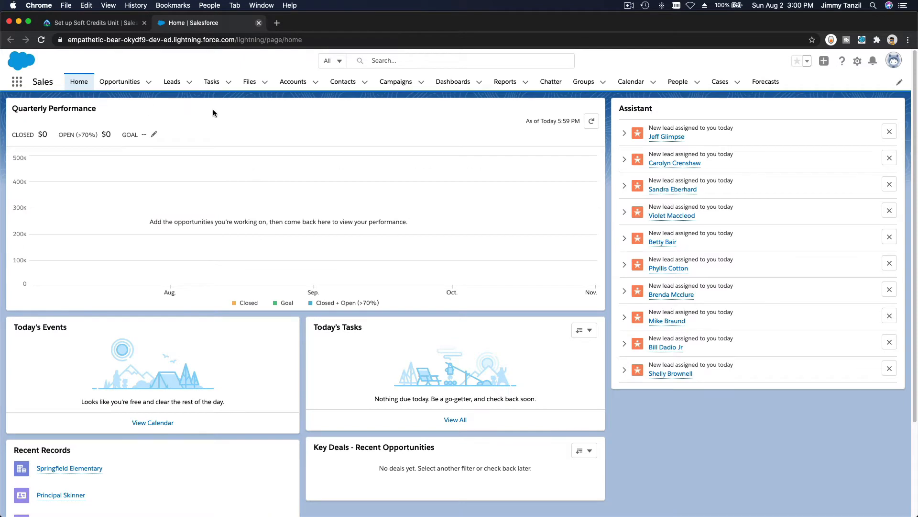
{"action": "left_click", "coordinate": [294, 81]}
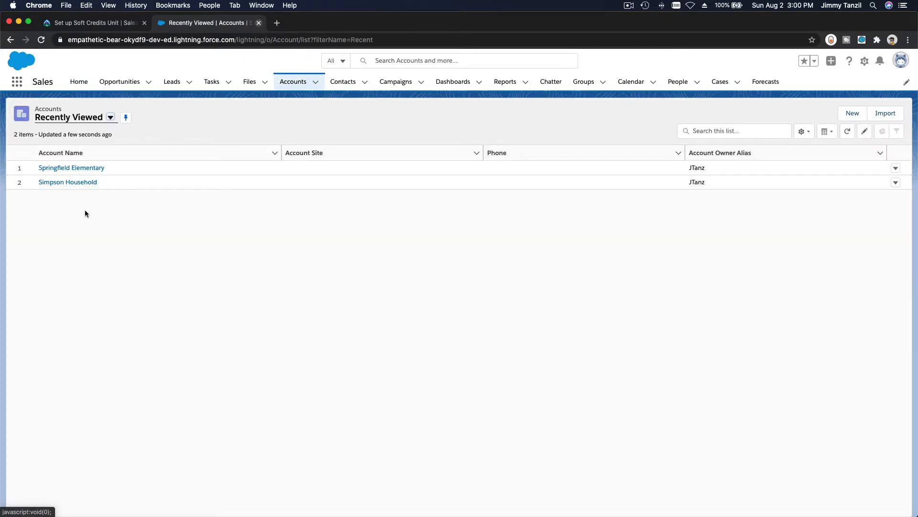
{"action": "left_click", "coordinate": [79, 183]}
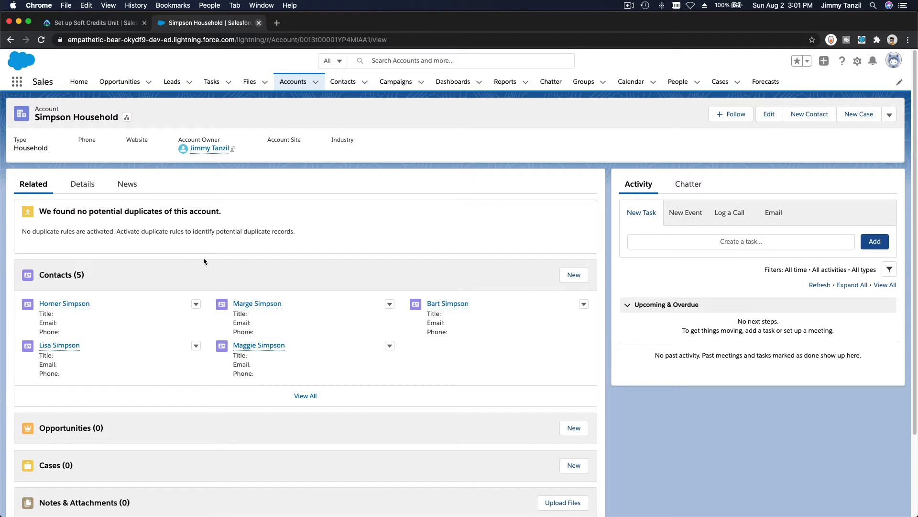
{"action": "left_click", "coordinate": [78, 304]}
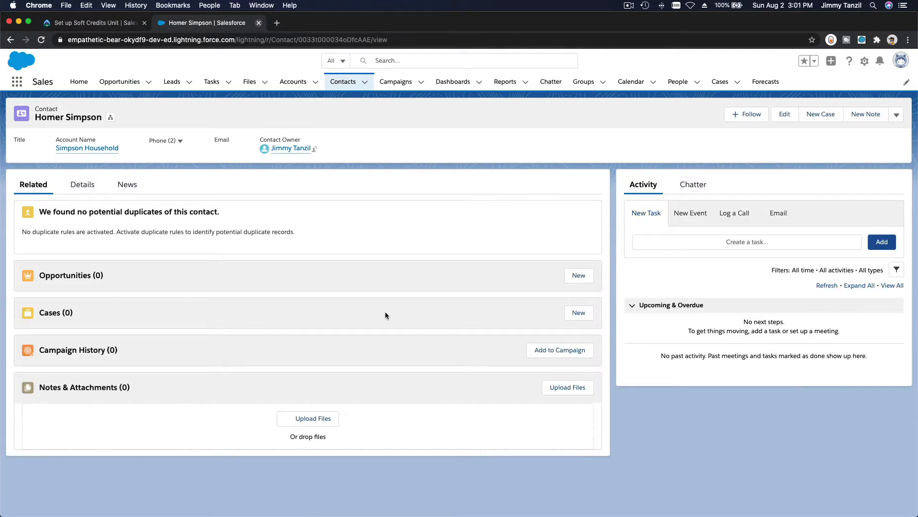
Start a new opportunity from the Homer Simpson contact with amount $100, close date 2020-08-02 and stage Closed Won
{"action": "left_click", "coordinate": [581, 278]}
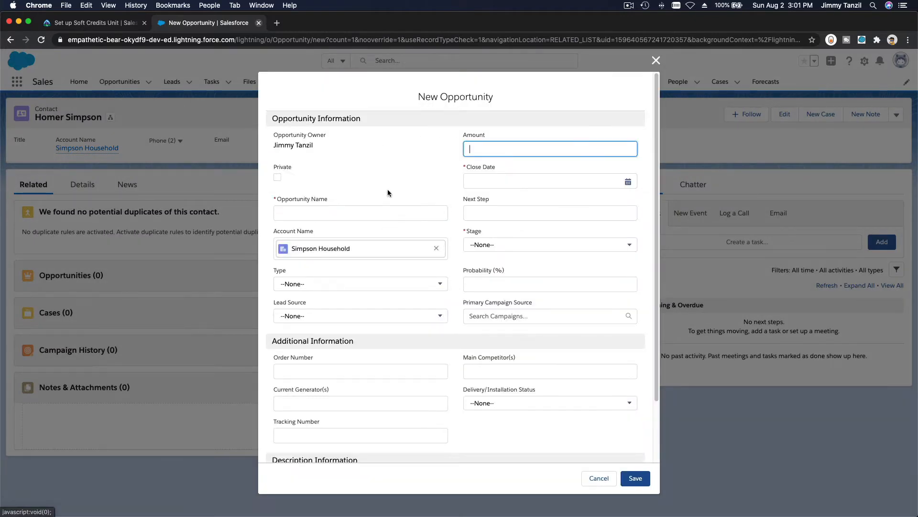
{"action": "type", "text": "100"}
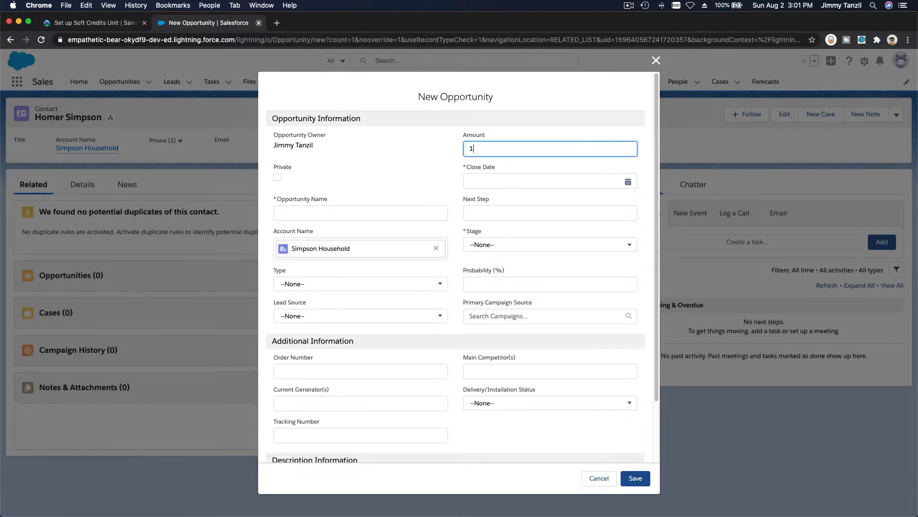
{"action": "left_click", "coordinate": [627, 182]}
{"action": "left_click", "coordinate": [474, 253]}
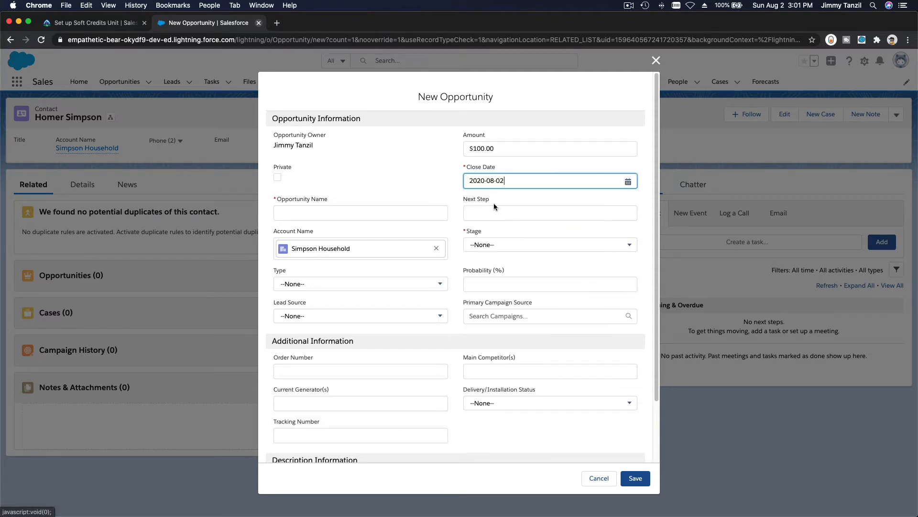
{"action": "left_click", "coordinate": [481, 247]}
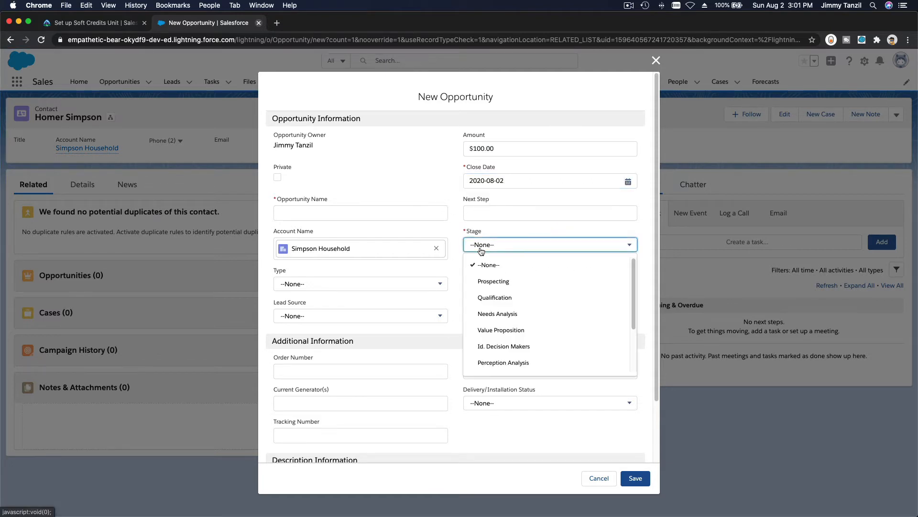
{"action": "scroll", "coordinate": [486, 279], "scroll_direction": "down", "scroll_amount": 3}
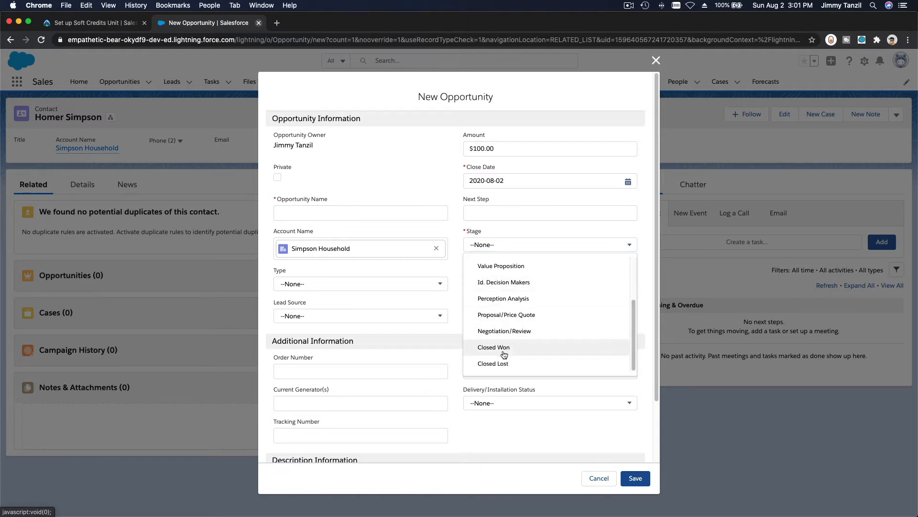
{"action": "left_click", "coordinate": [495, 348]}
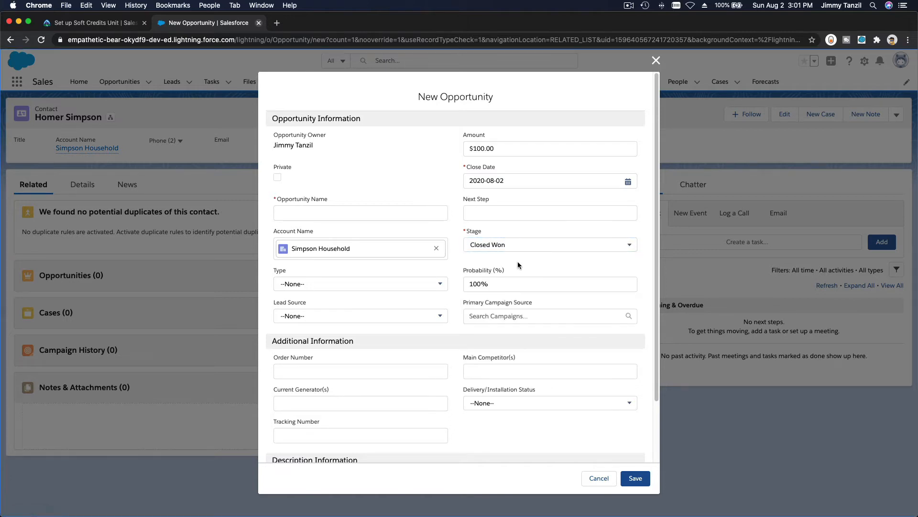
Name the opportunity "Donation from Homer" and save it
{"action": "scroll", "coordinate": [518, 265], "scroll_direction": "down", "scroll_amount": 3}
{"action": "scroll", "coordinate": [518, 264], "scroll_direction": "up", "scroll_amount": 1}
{"action": "left_click", "coordinate": [631, 480]}
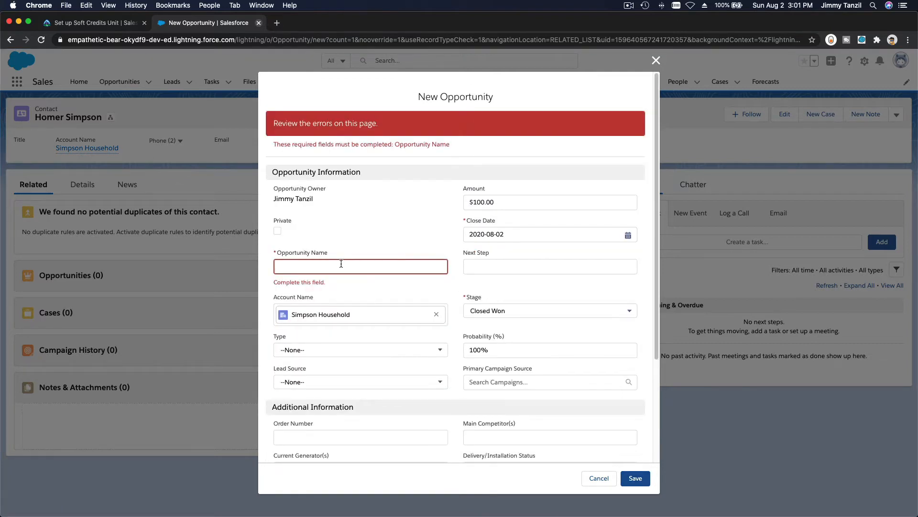
{"action": "left_click", "coordinate": [341, 263]}
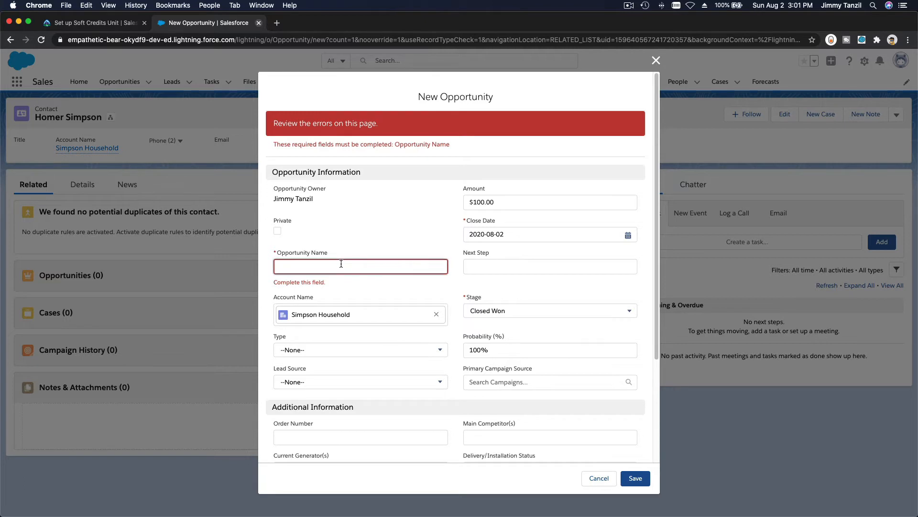
{"action": "type", "text": "Donation from Homer"}
{"action": "left_click", "coordinate": [634, 478]}
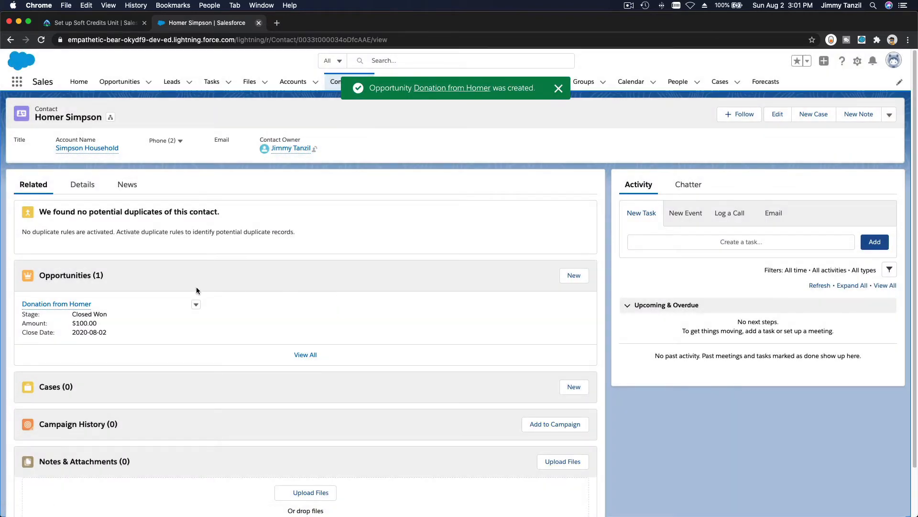
Open the Donation from Homer opportunity and view its full list of contact roles
{"action": "left_click", "coordinate": [67, 304]}
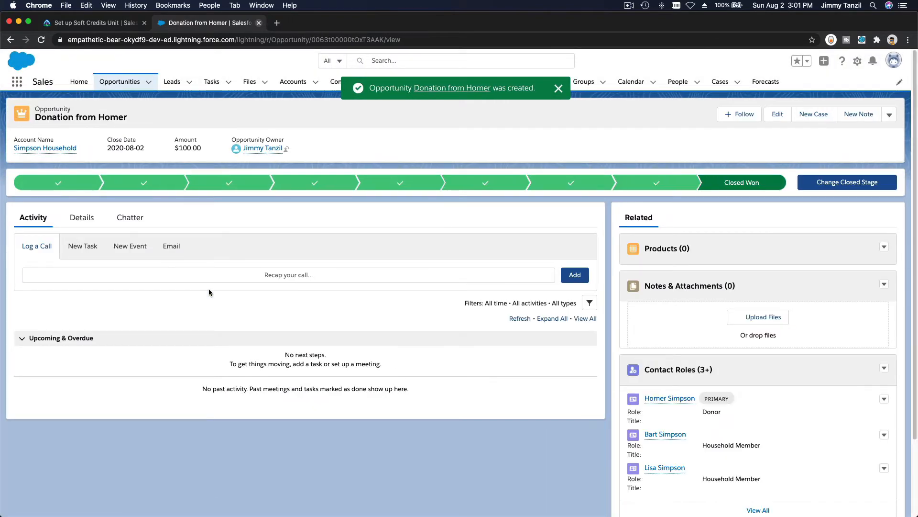
{"action": "double_click", "coordinate": [51, 109]}
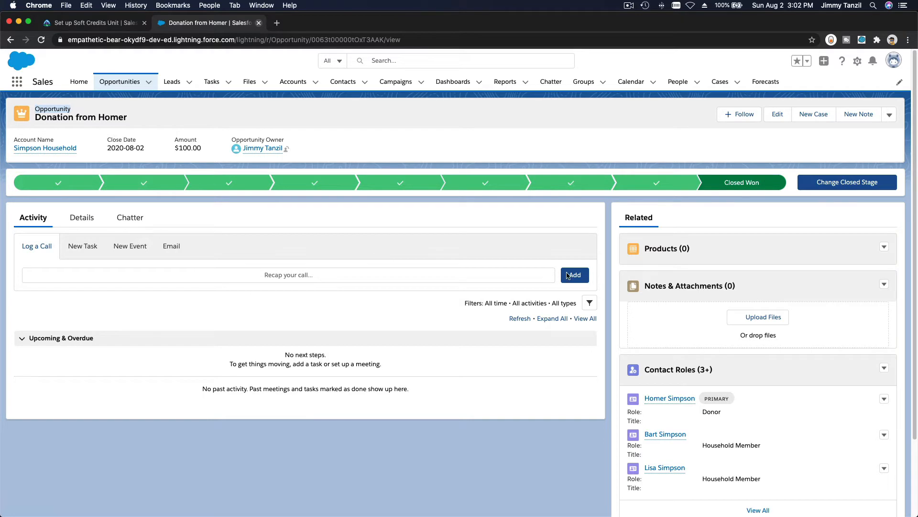
{"action": "scroll", "coordinate": [757, 325], "scroll_direction": "down", "scroll_amount": 3}
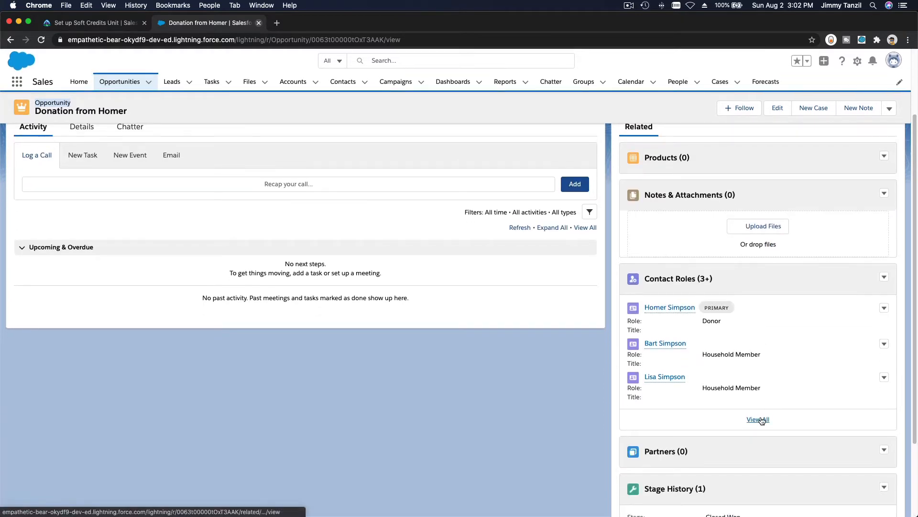
{"action": "left_click", "coordinate": [759, 419]}
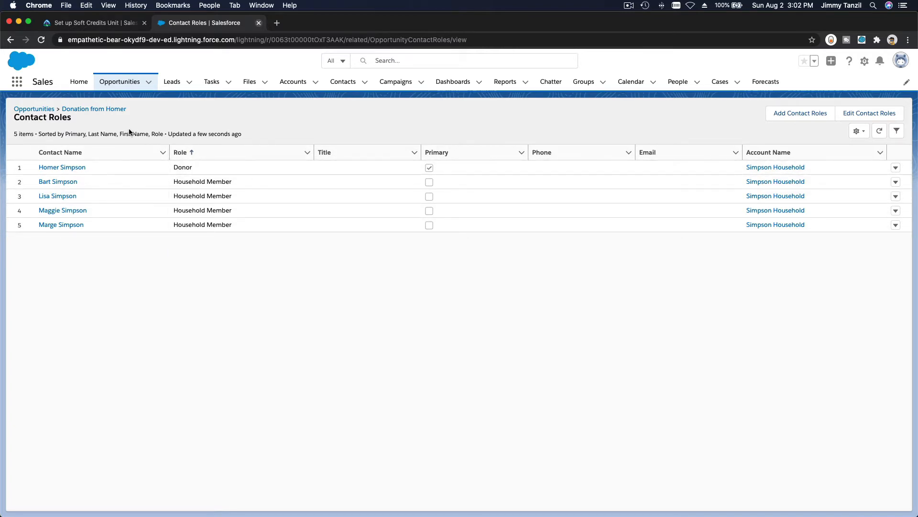
Return to the Set up Soft Credits unit and review the remaining automated soft credit cases, focusing on the primary contact of an organizational opportunity
{"action": "left_click", "coordinate": [102, 25]}
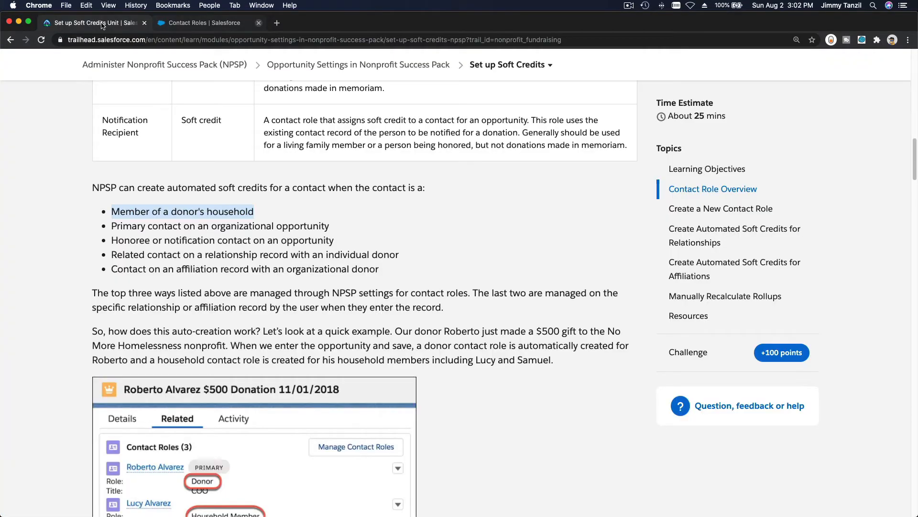
{"action": "triple_click", "coordinate": [151, 228]}
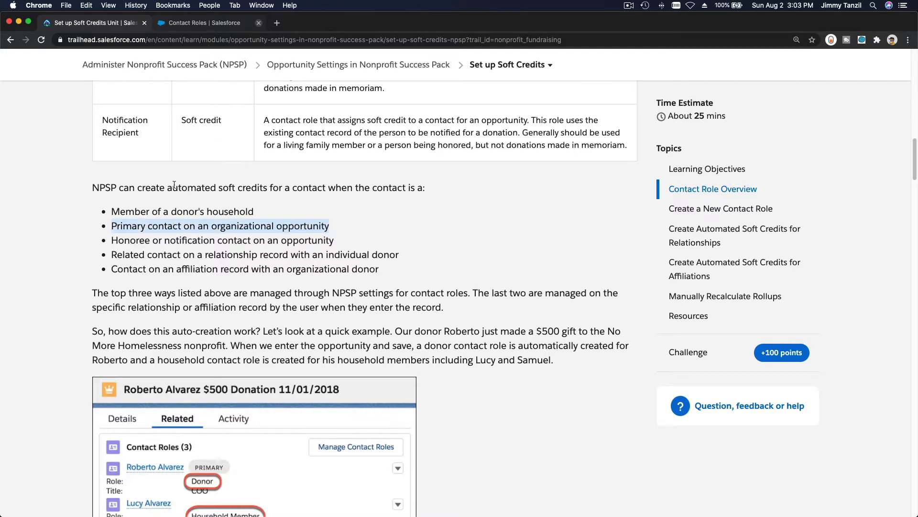
{"action": "double_click", "coordinate": [186, 242]}
{"action": "triple_click", "coordinate": [185, 242]}
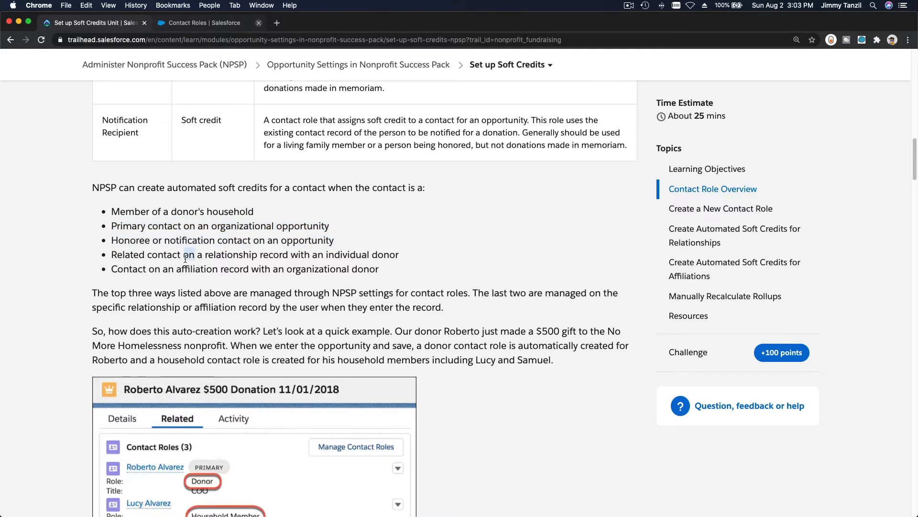
{"action": "triple_click", "coordinate": [186, 256]}
{"action": "triple_click", "coordinate": [188, 269]}
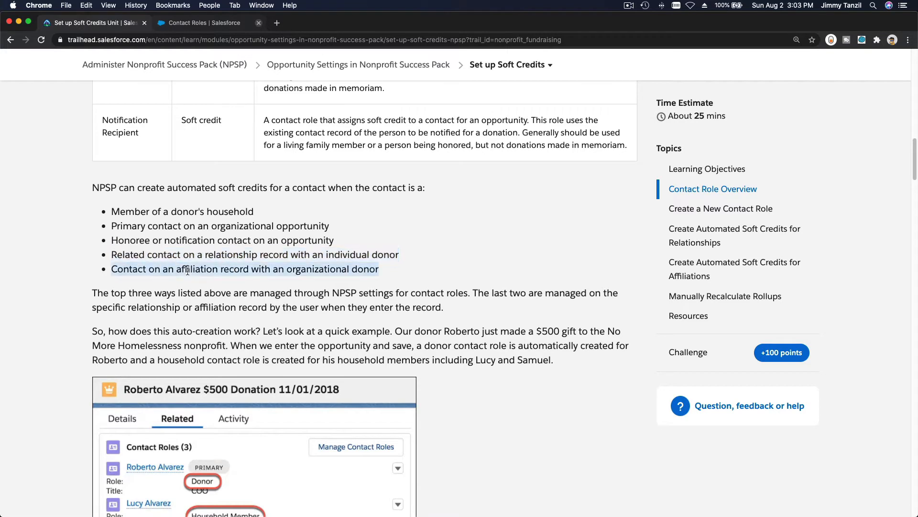
{"action": "left_click", "coordinate": [182, 22]}
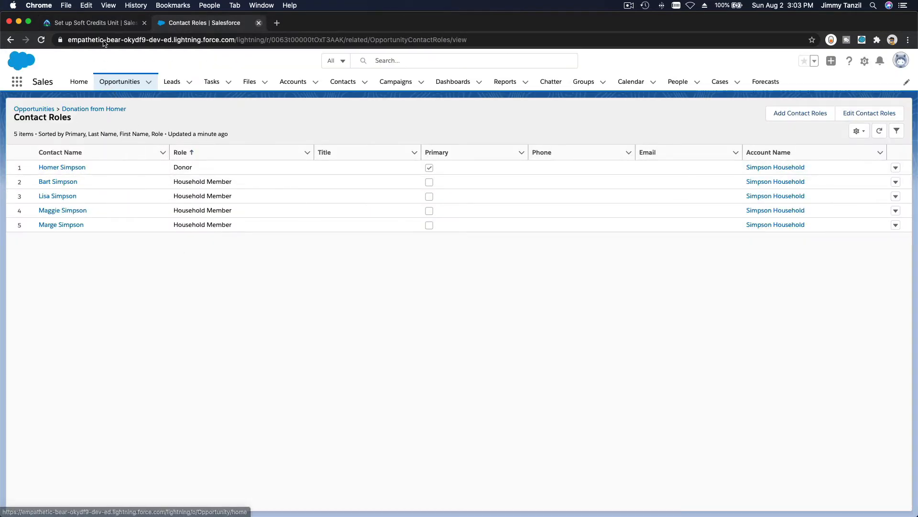
{"action": "left_click", "coordinate": [103, 24]}
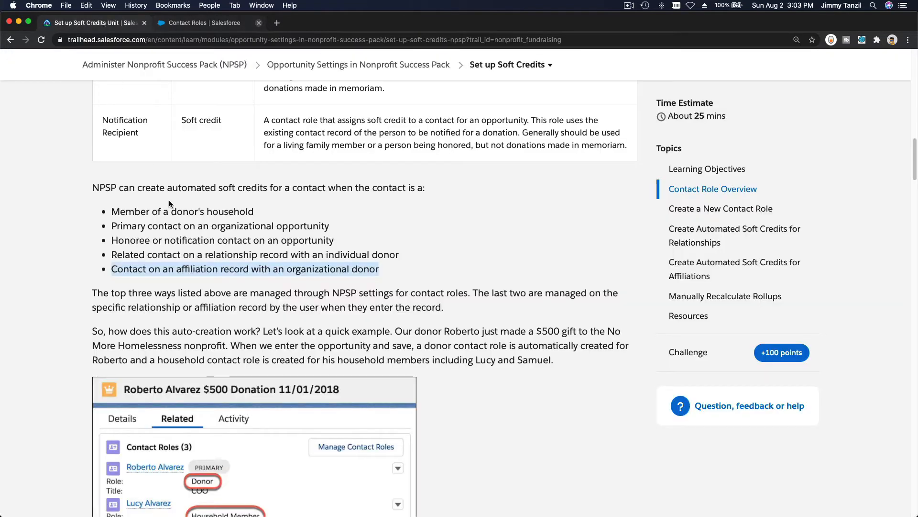
{"action": "triple_click", "coordinate": [186, 226]}
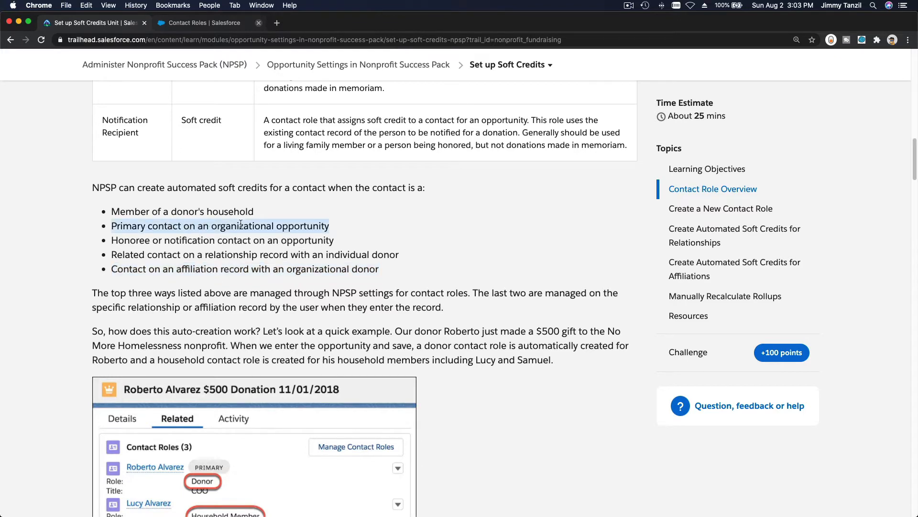
{"action": "left_click", "coordinate": [305, 211]}
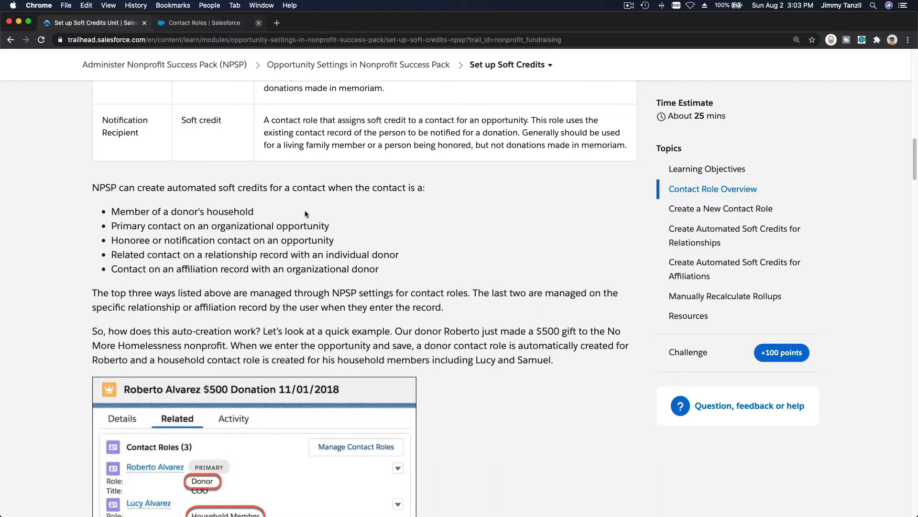
Switch back to the Salesforce playground and open the Springfield Elementary account
{"action": "left_click", "coordinate": [182, 24]}
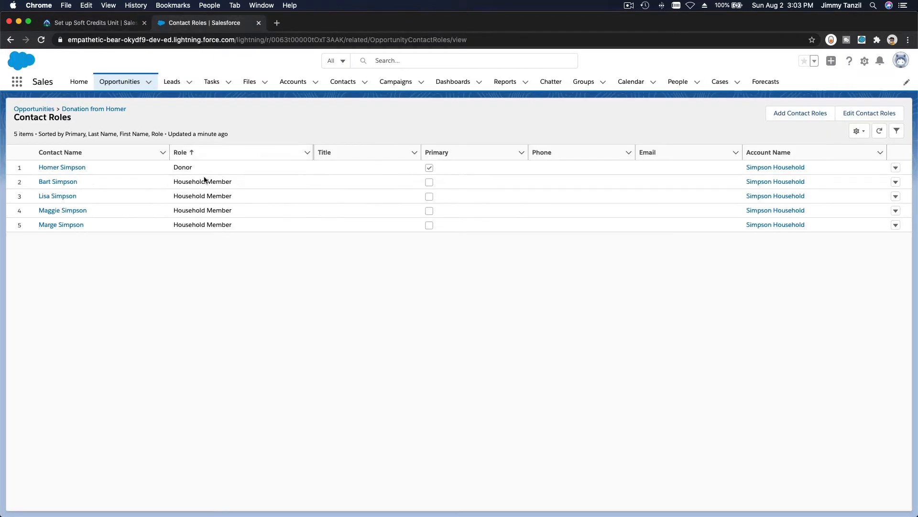
{"action": "left_click", "coordinate": [294, 80]}
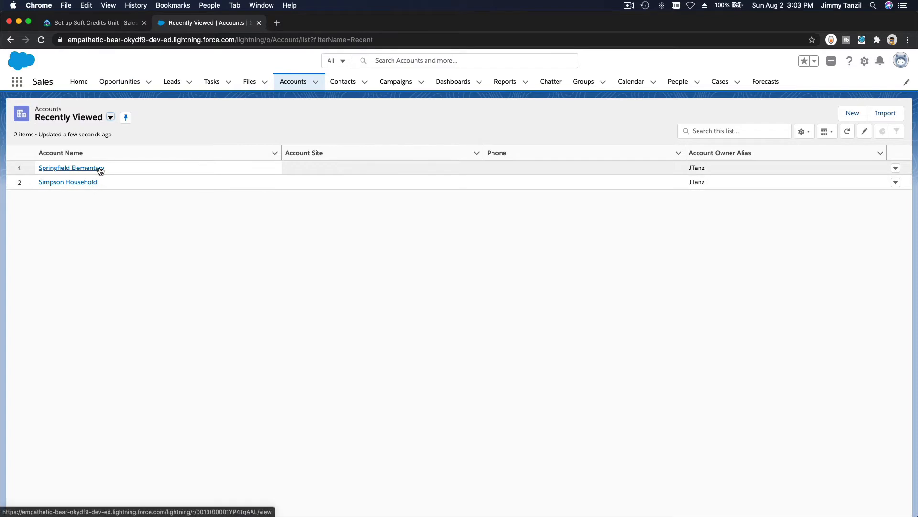
{"action": "left_click", "coordinate": [95, 167]}
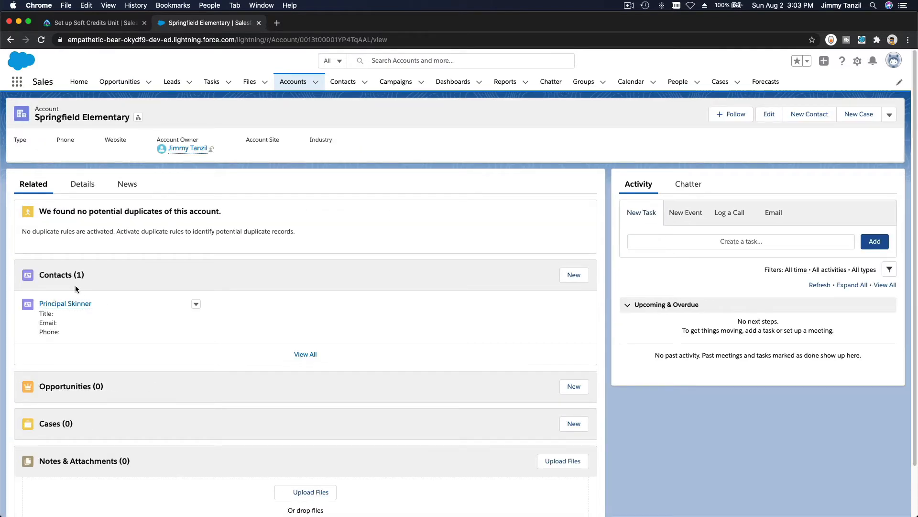
Examine the Springfield Elementary account as an organizational donor, along with its related contact
{"action": "triple_click", "coordinate": [70, 117]}
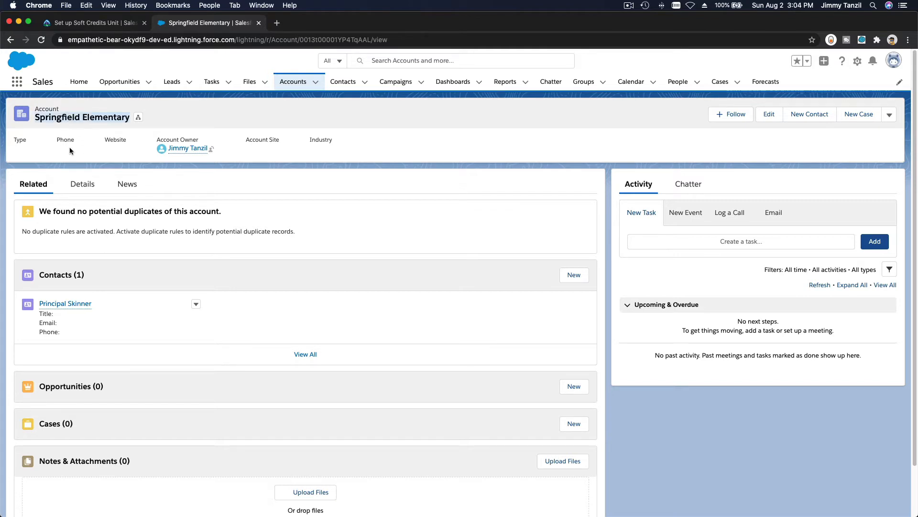
{"action": "double_click", "coordinate": [40, 118]}
{"action": "left_click", "coordinate": [76, 164]}
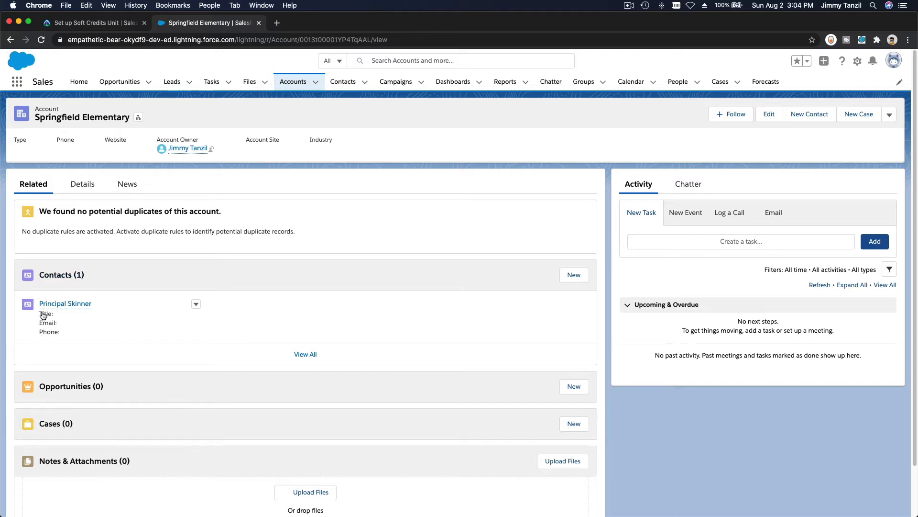
{"action": "mouse_move", "coordinate": [79, 309]}
{"action": "triple_click", "coordinate": [69, 119]}
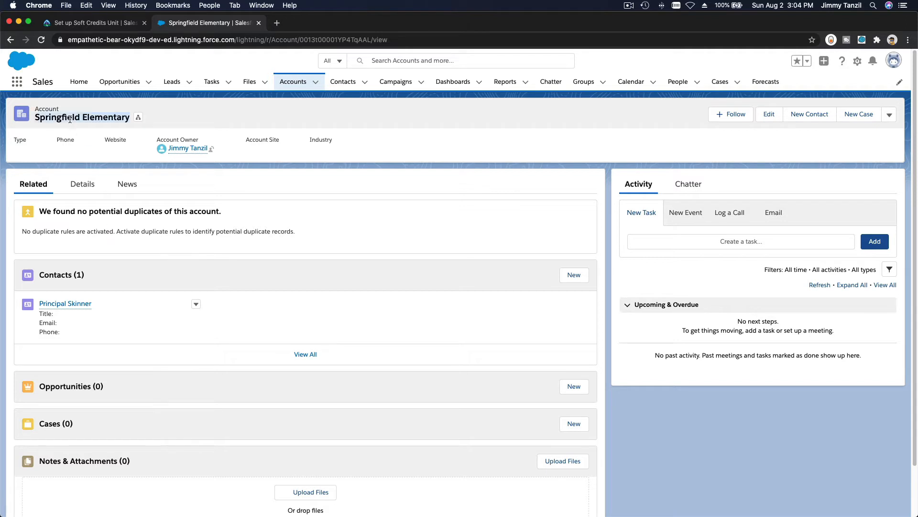
{"action": "left_click", "coordinate": [93, 245]}
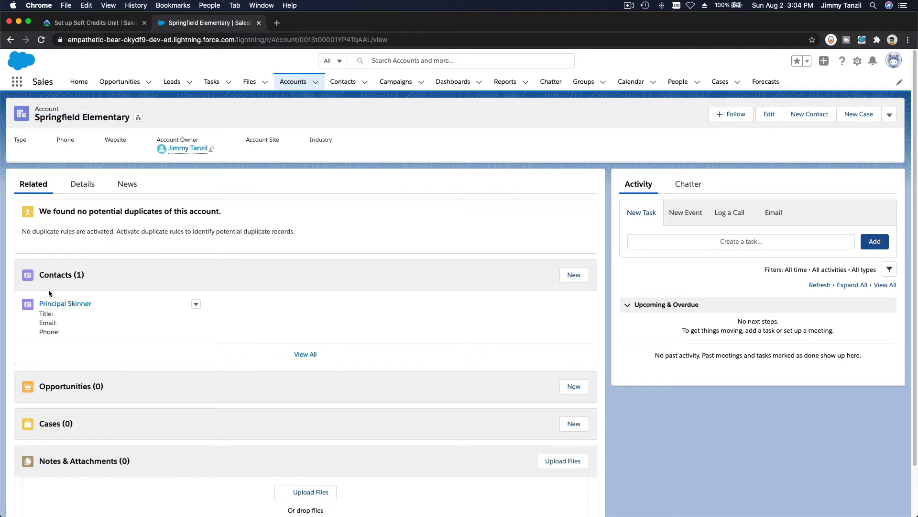
{"action": "double_click", "coordinate": [53, 120]}
{"action": "triple_click", "coordinate": [53, 120]}
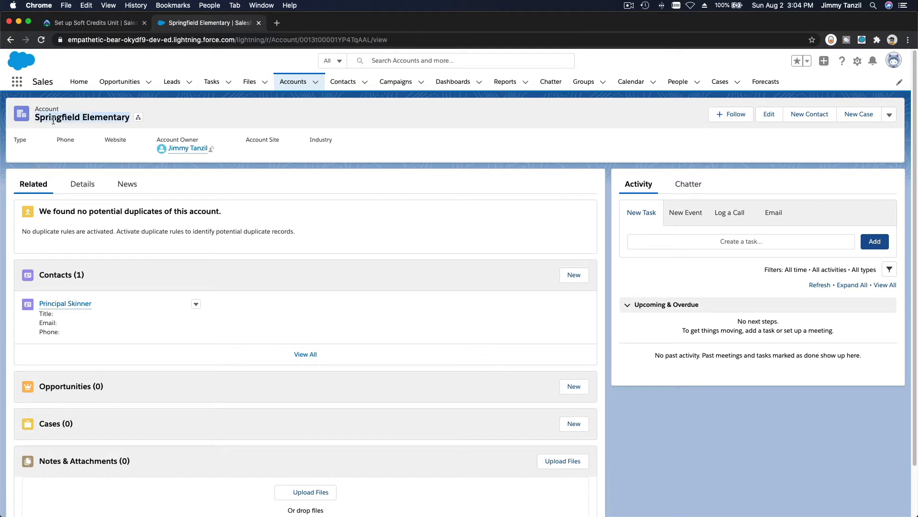
{"action": "left_click", "coordinate": [89, 226]}
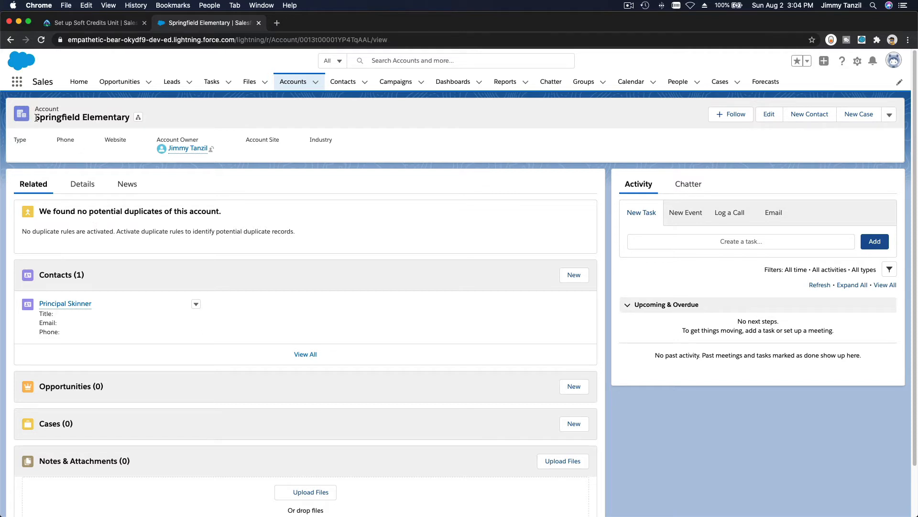
{"action": "left_click_drag", "start_coordinate": [48, 118], "coordinate": [128, 119]}
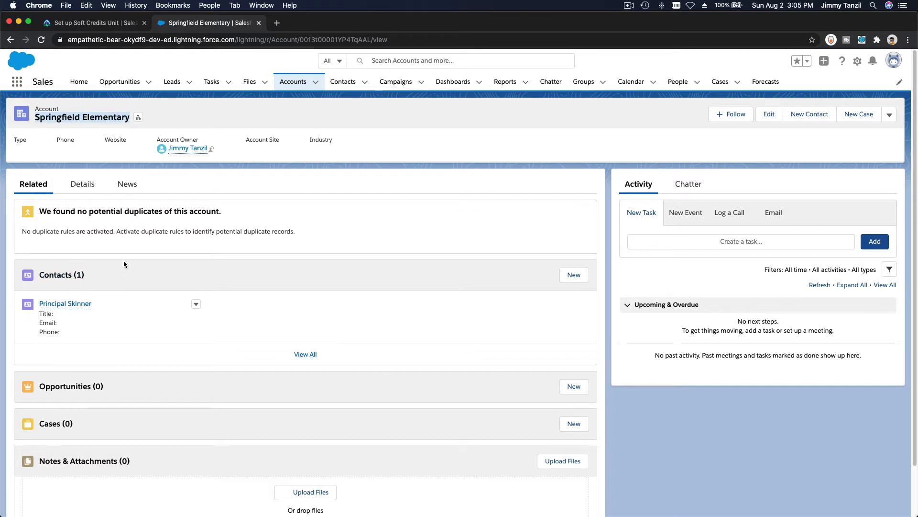
Review the Springfield Elementary account, and read the honoree or notification contact case in the Set up Soft Credits unit
{"action": "left_click", "coordinate": [128, 237]}
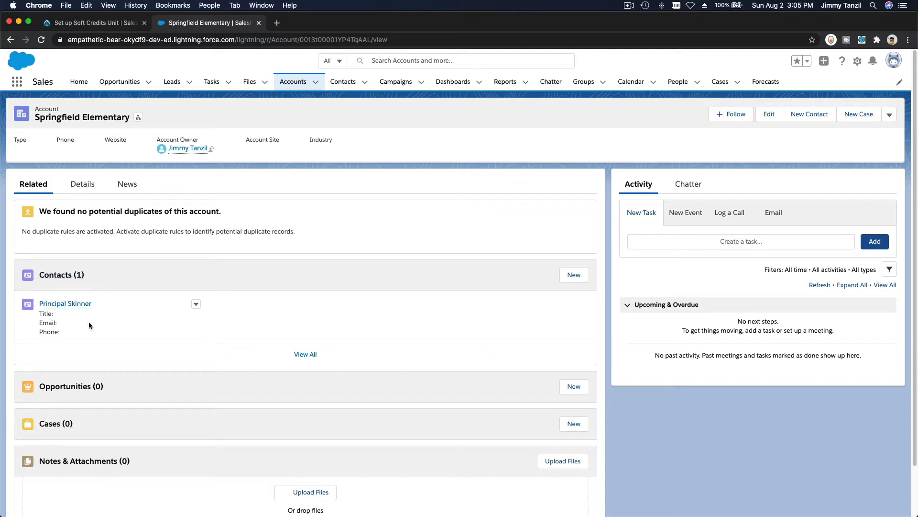
{"action": "triple_click", "coordinate": [90, 114]}
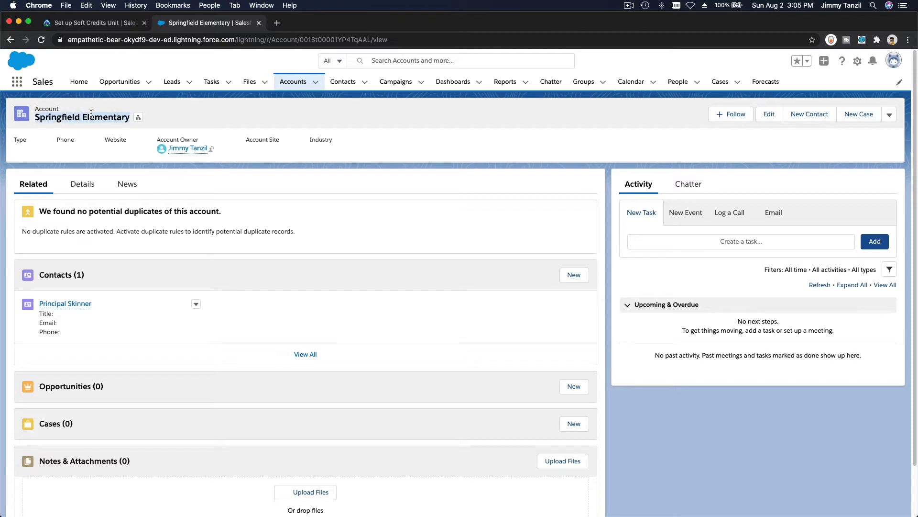
{"action": "left_click", "coordinate": [92, 134]}
{"action": "left_click", "coordinate": [92, 28]}
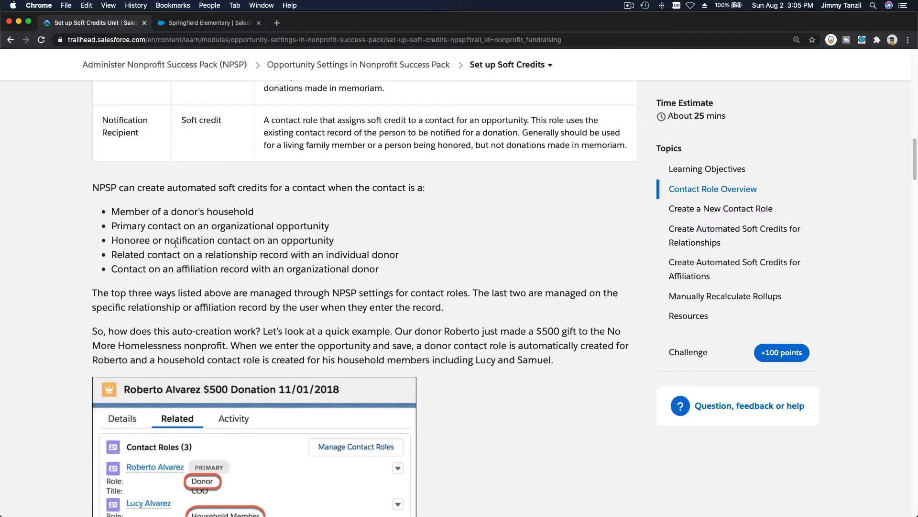
{"action": "double_click", "coordinate": [137, 243]}
{"action": "triple_click", "coordinate": [138, 243]}
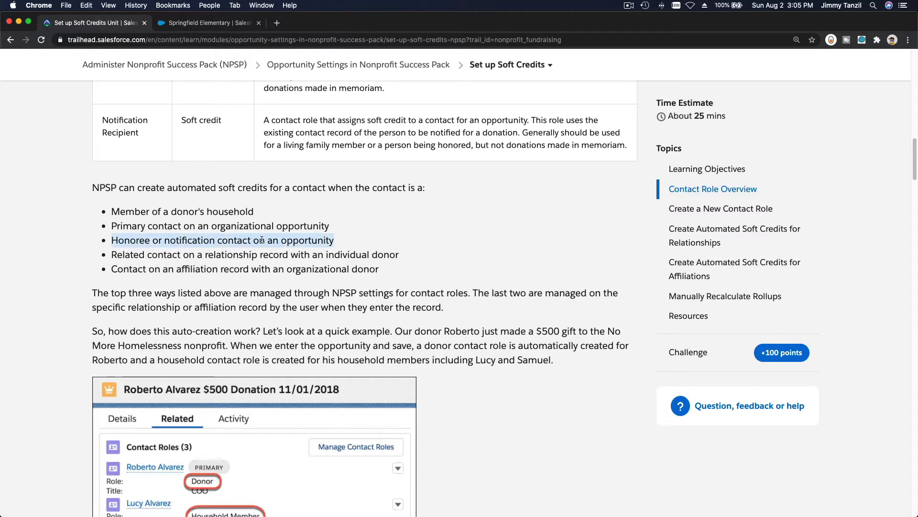
{"action": "left_click", "coordinate": [147, 243]}
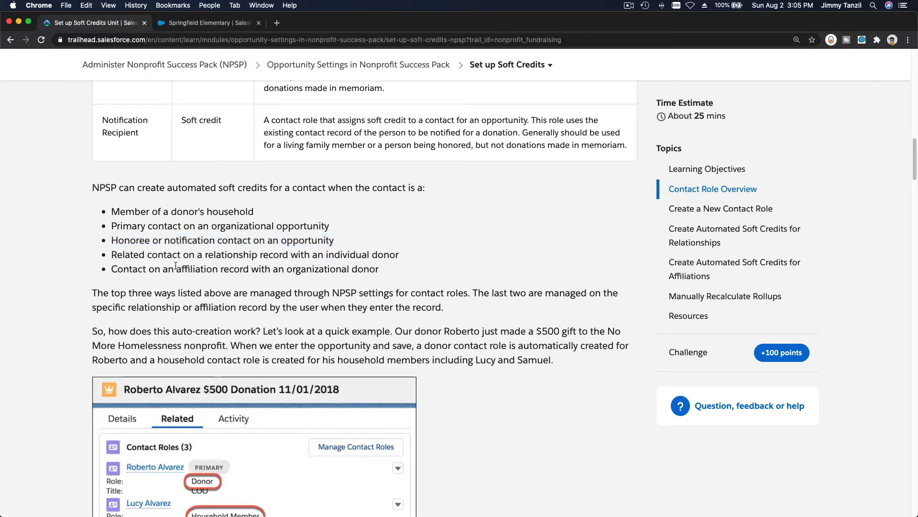
{"action": "triple_click", "coordinate": [158, 240]}
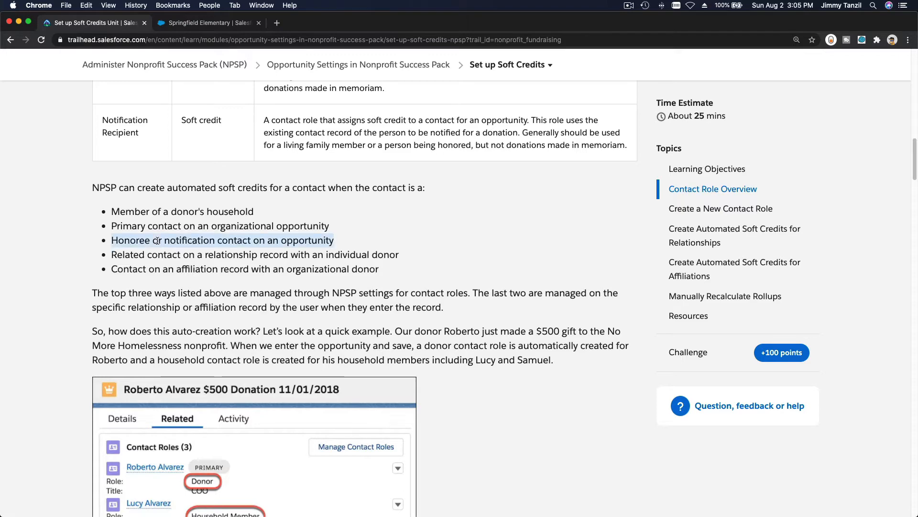
Check the Springfield Elementary account, and review the unit's case of a related contact on a relationship record with an individual donor
{"action": "left_click", "coordinate": [174, 24]}
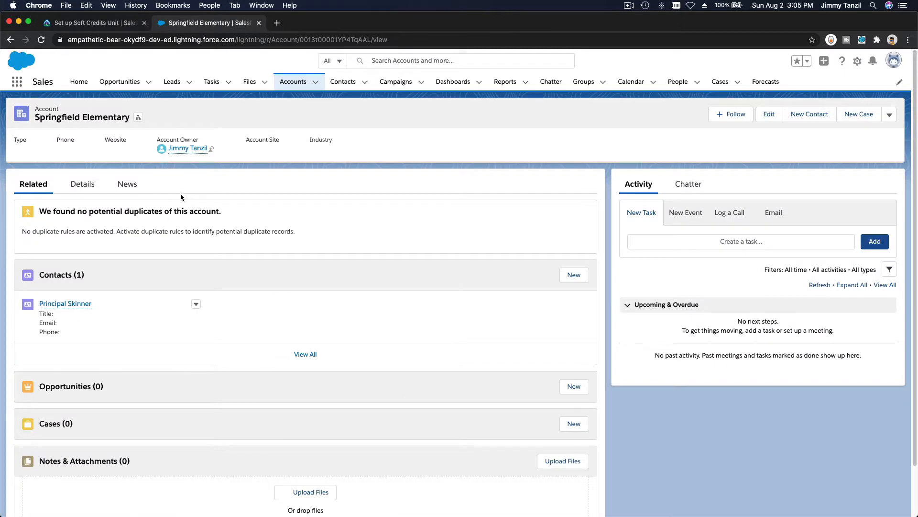
{"action": "left_click", "coordinate": [109, 25]}
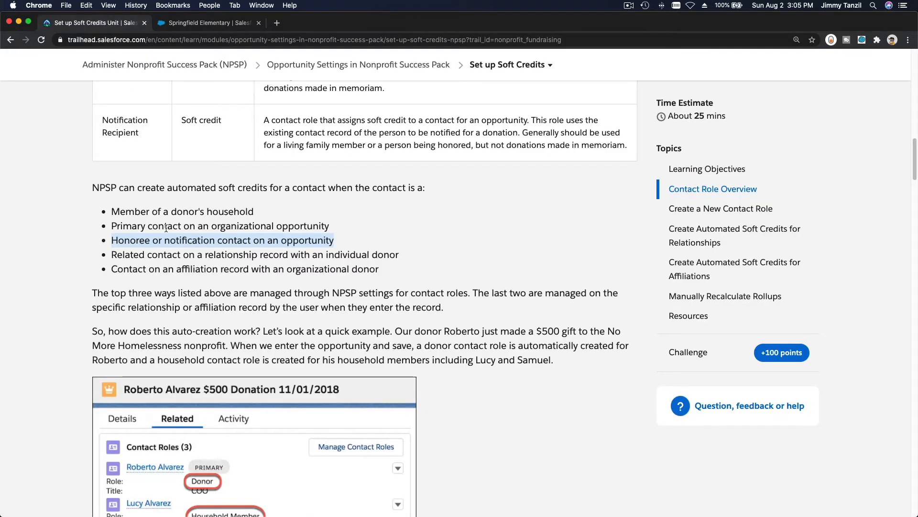
{"action": "triple_click", "coordinate": [145, 257]}
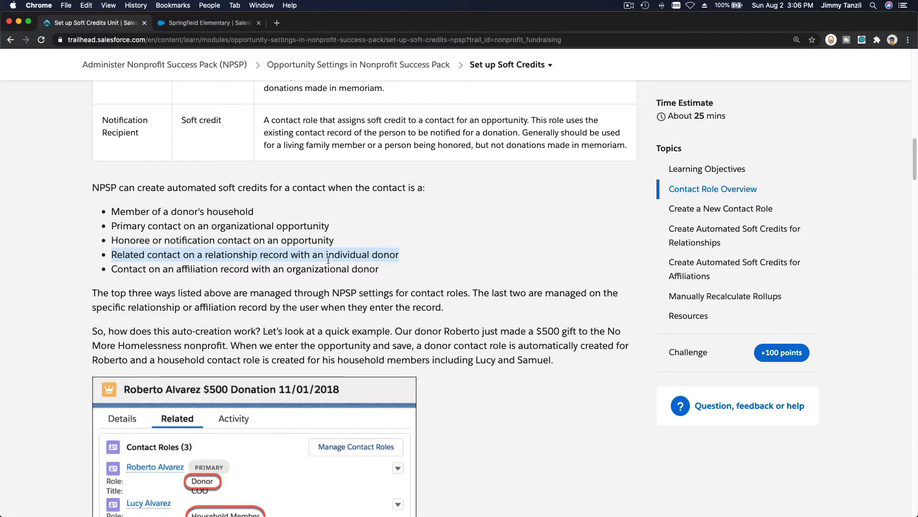
{"action": "double_click", "coordinate": [342, 257]}
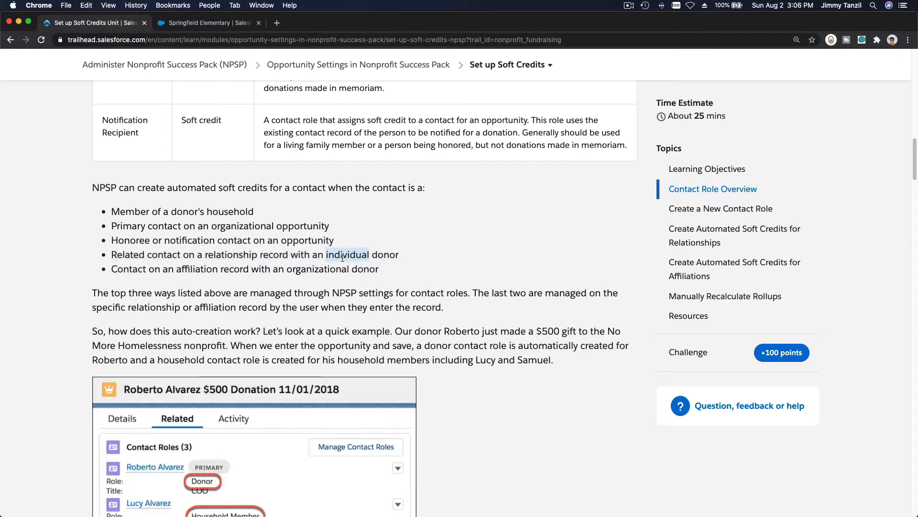
In the Salesforce playground, open the Donation from Homer opportunity by way of the Simpson Household account and its donor contact
{"action": "left_click", "coordinate": [175, 24]}
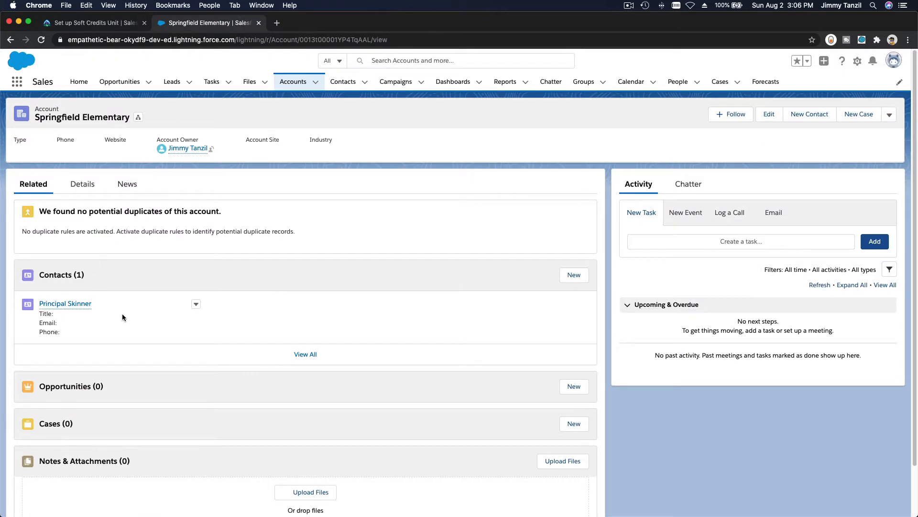
{"action": "left_click", "coordinate": [291, 84]}
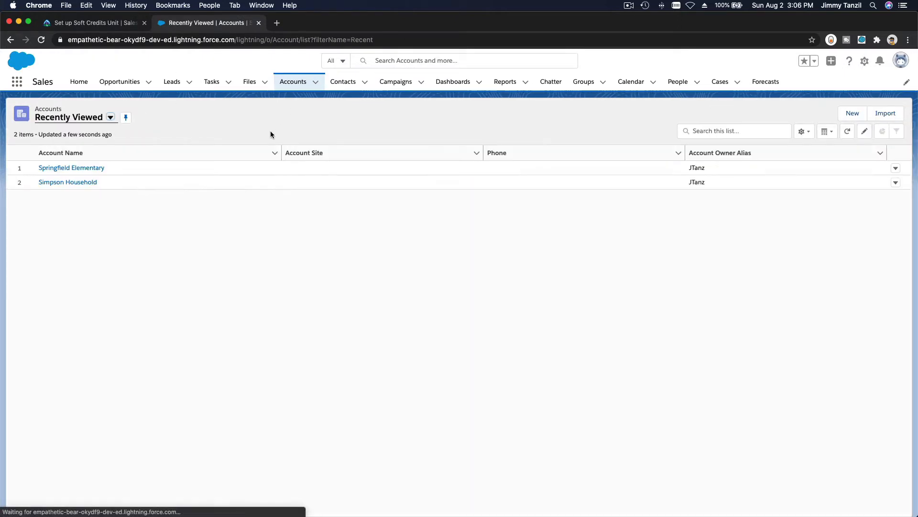
{"action": "left_click", "coordinate": [87, 182]}
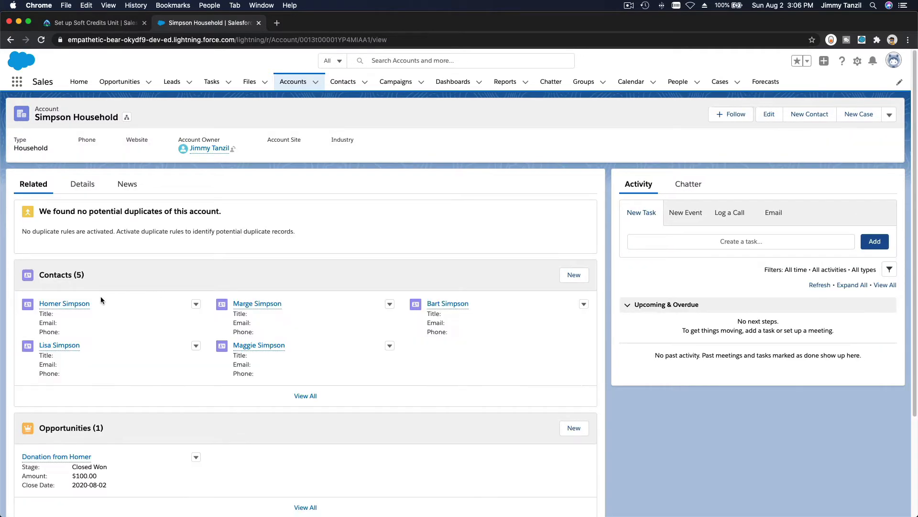
{"action": "left_click", "coordinate": [75, 304]}
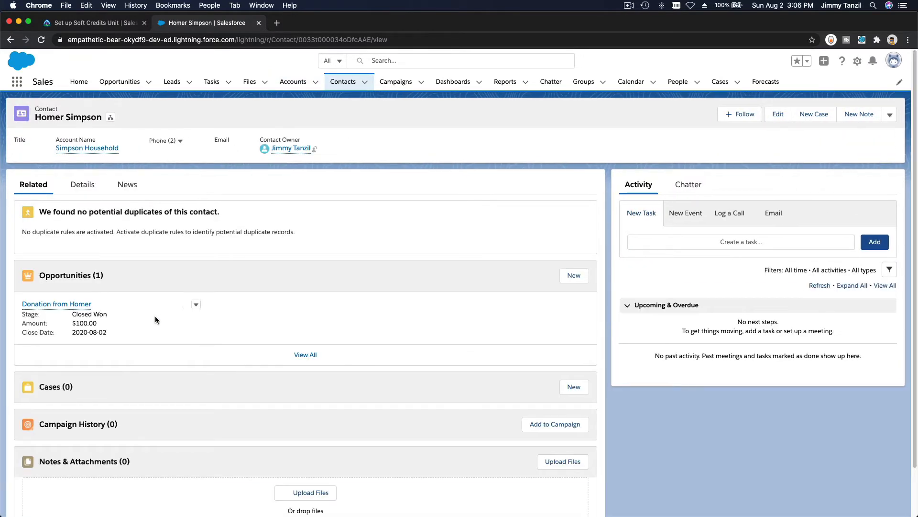
{"action": "left_click", "coordinate": [77, 304]}
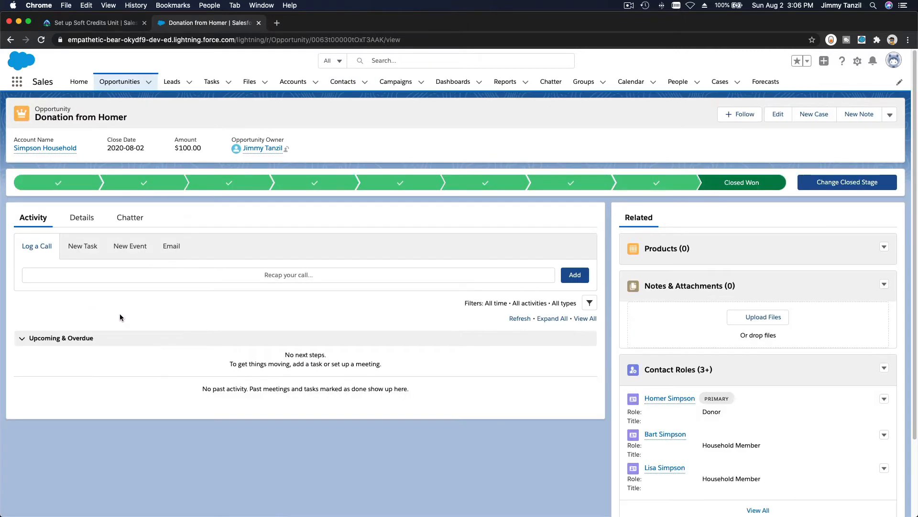
Compare the individual donor case in the Set up Soft Credits unit with the Donation from Homer opportunity
{"action": "left_click", "coordinate": [94, 26]}
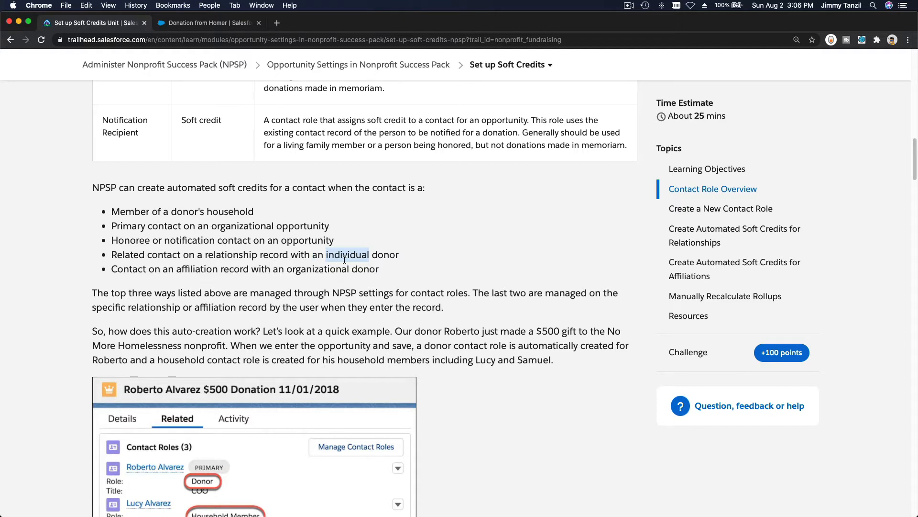
{"action": "double_click", "coordinate": [387, 257]}
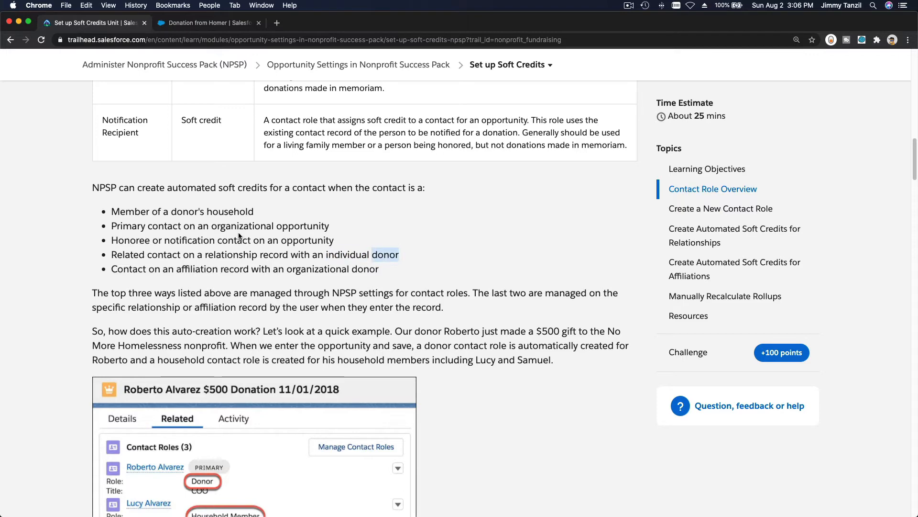
{"action": "left_click", "coordinate": [196, 25]}
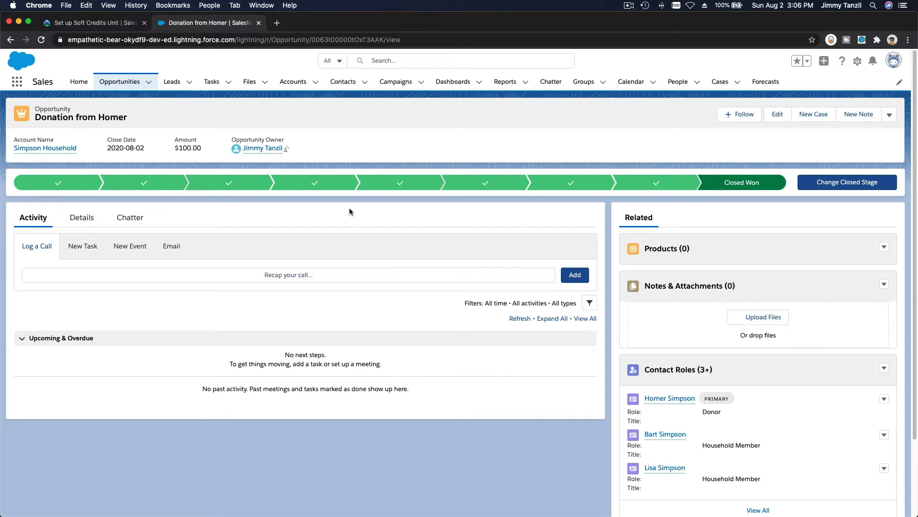
Return to the Trailhead unit and read from the relationship soft credit case through the Create a New Contact Role instructions
{"action": "left_click", "coordinate": [96, 23]}
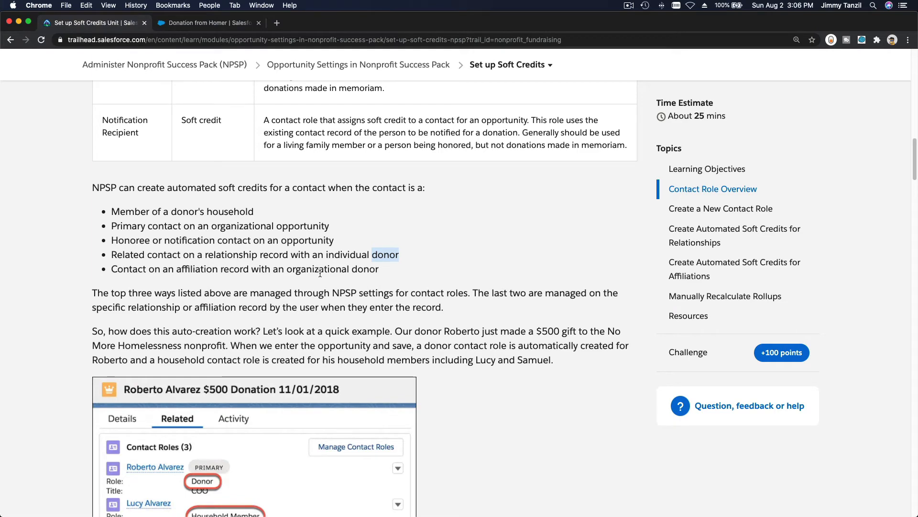
{"action": "scroll", "coordinate": [320, 273], "scroll_direction": "down", "scroll_amount": 10}
{"action": "scroll", "coordinate": [296, 193], "scroll_direction": "up", "scroll_amount": 5}
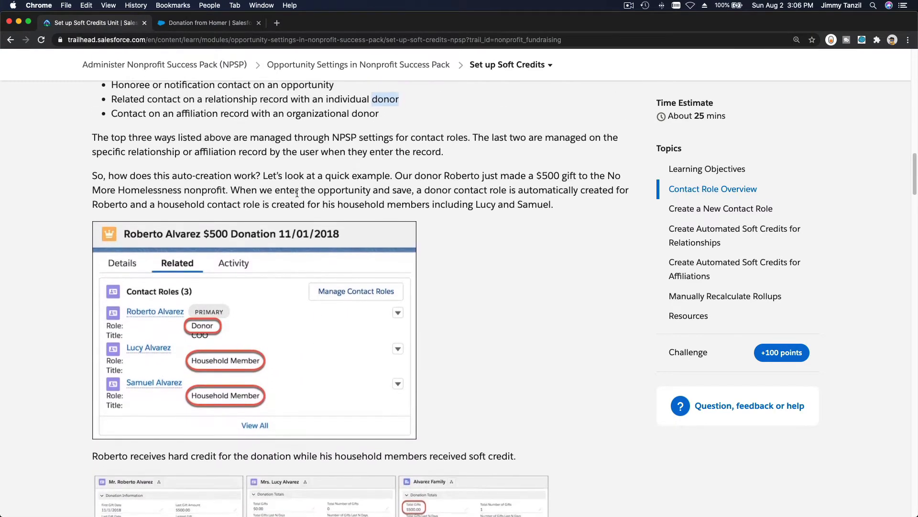
{"action": "triple_click", "coordinate": [240, 108]}
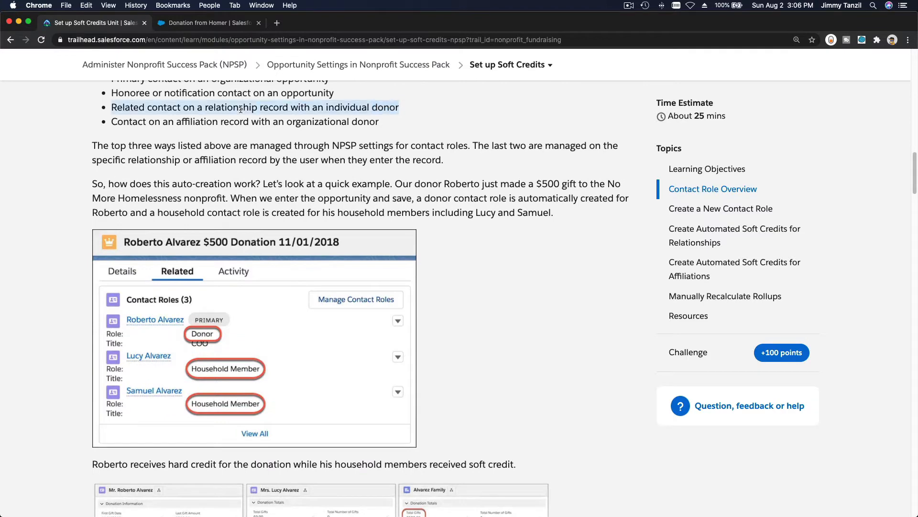
{"action": "scroll", "coordinate": [284, 210], "scroll_direction": "down", "scroll_amount": 5}
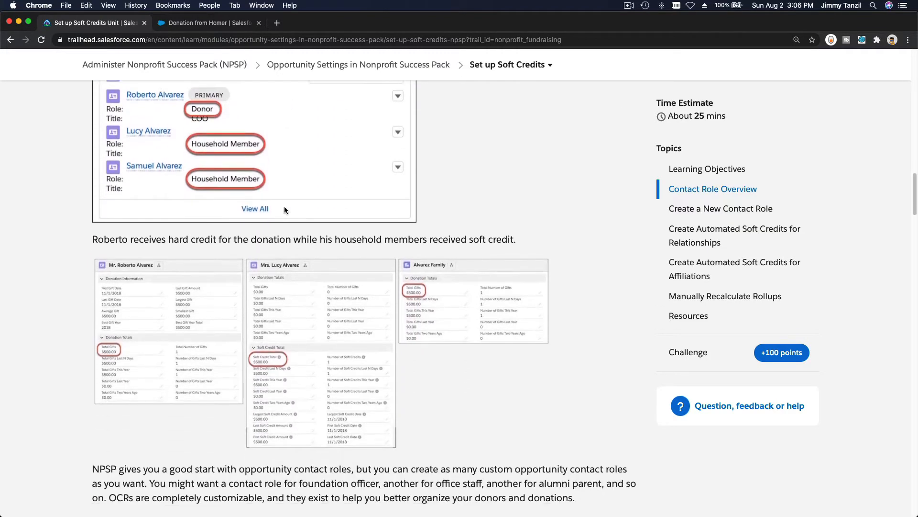
{"action": "scroll", "coordinate": [285, 209], "scroll_direction": "down", "scroll_amount": 8}
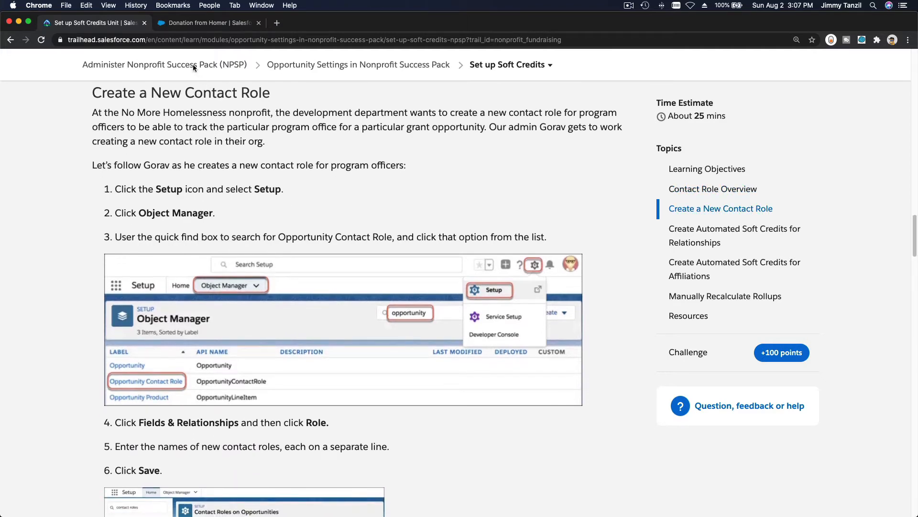
Switch to the playground, open the primary donor's contact from the Donation from Homer opportunity, and examine the contact's related lists
{"action": "left_click", "coordinate": [190, 23]}
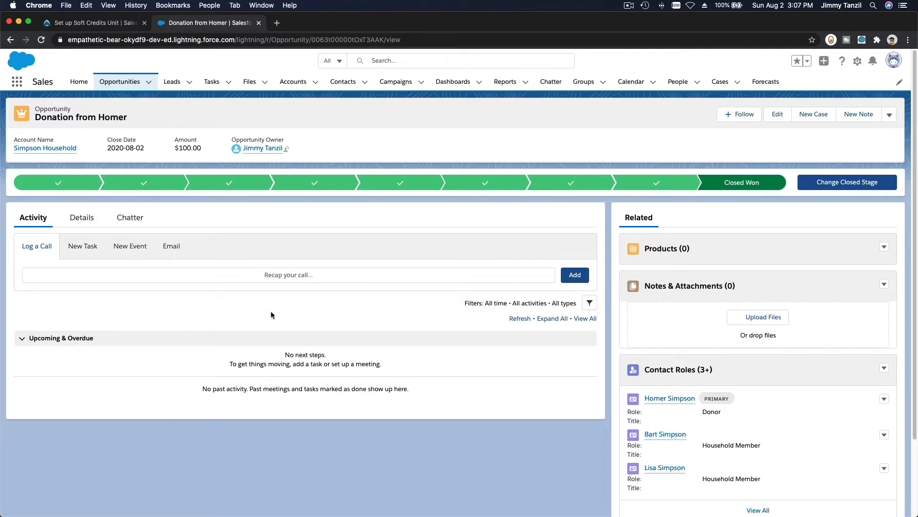
{"action": "left_click", "coordinate": [675, 399]}
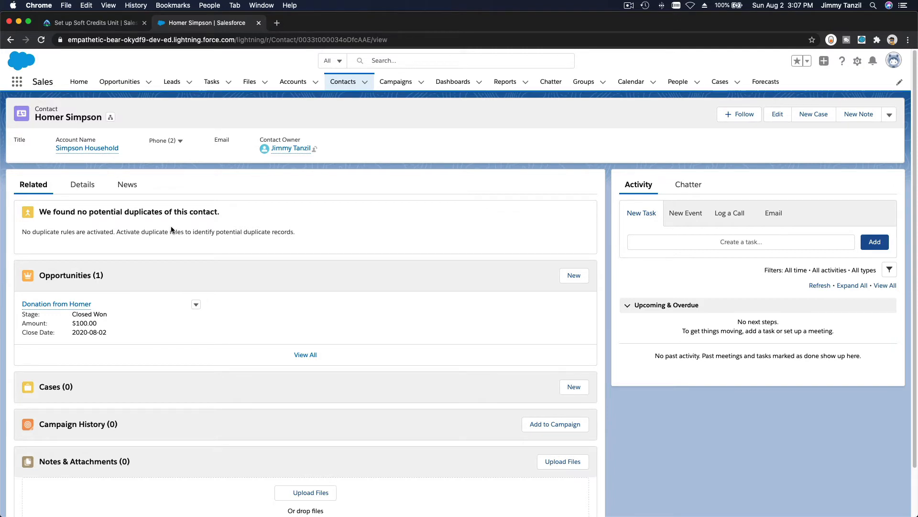
{"action": "scroll", "coordinate": [172, 230], "scroll_direction": "down", "scroll_amount": 2}
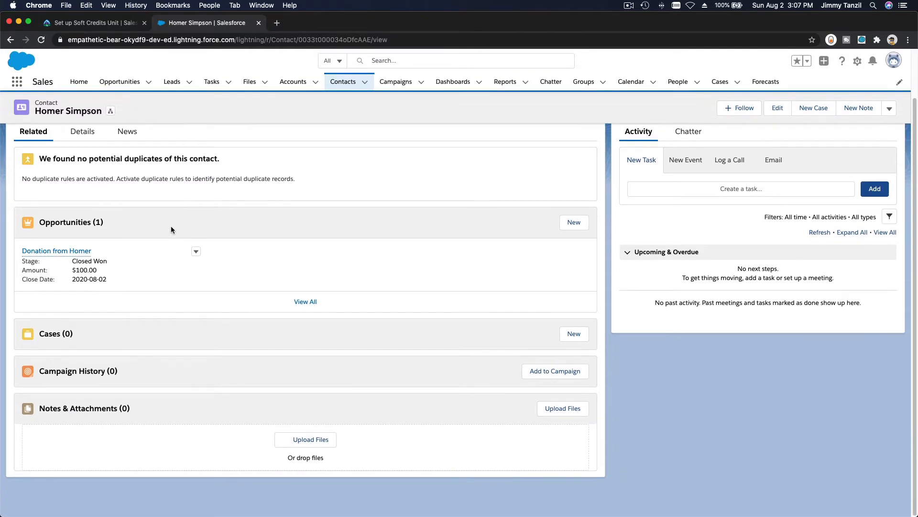
{"action": "scroll", "coordinate": [171, 226], "scroll_direction": "up", "scroll_amount": 2}
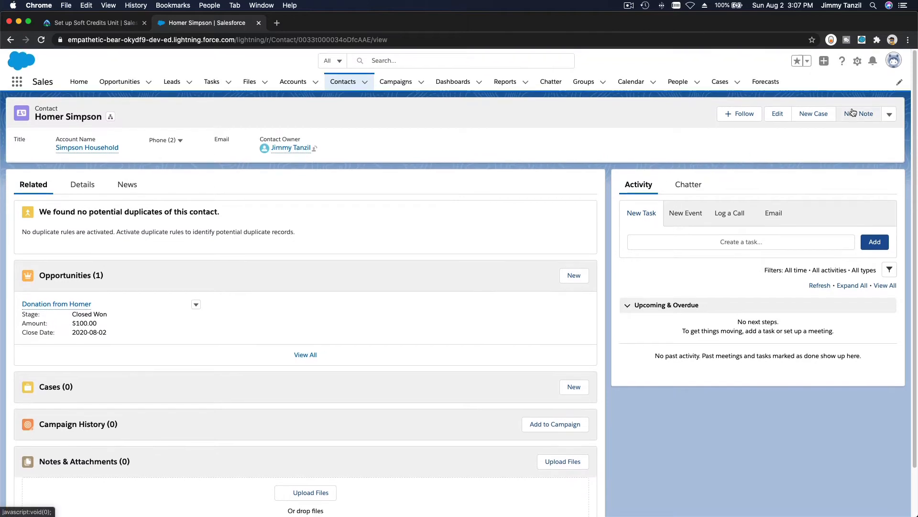
Open the donor's Contact Record Page in Lightning App Builder, dismiss the introductory messages, and select the component holding the Related tab
{"action": "left_click", "coordinate": [857, 61]}
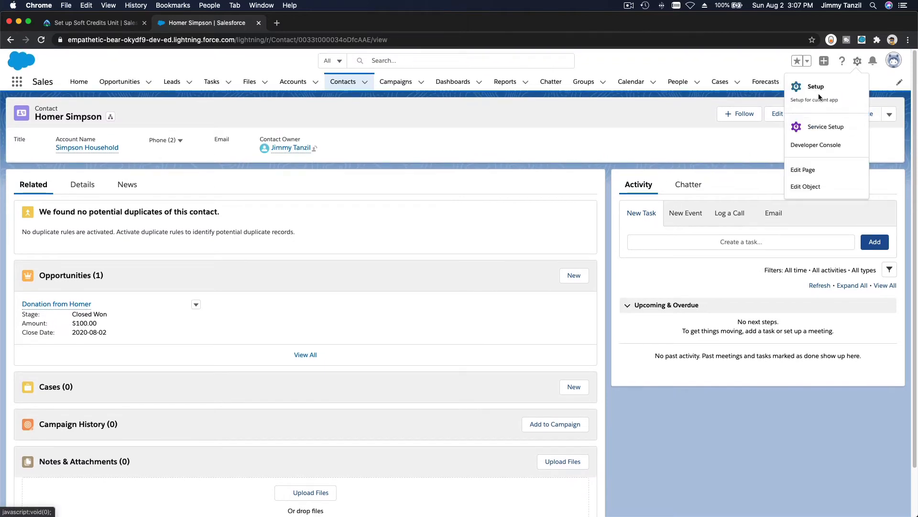
{"action": "left_click", "coordinate": [800, 170]}
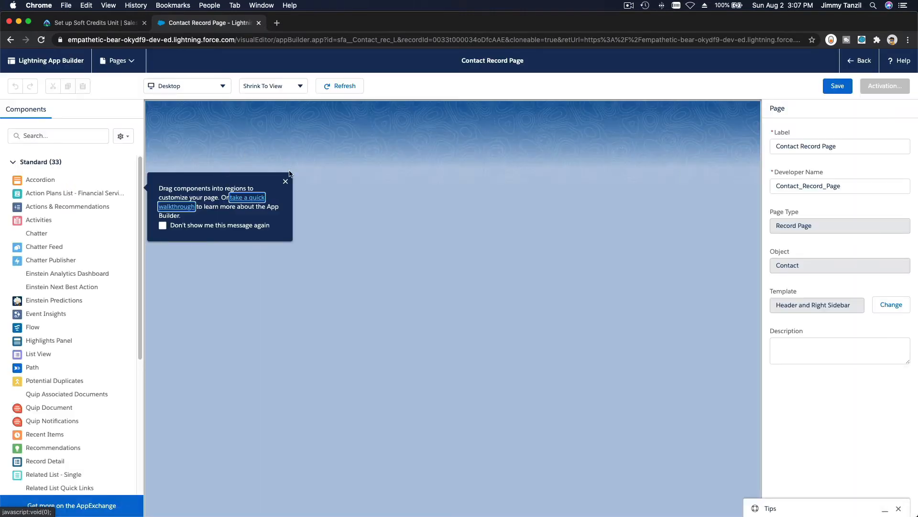
{"action": "left_click", "coordinate": [286, 181]}
{"action": "left_click", "coordinate": [284, 267]}
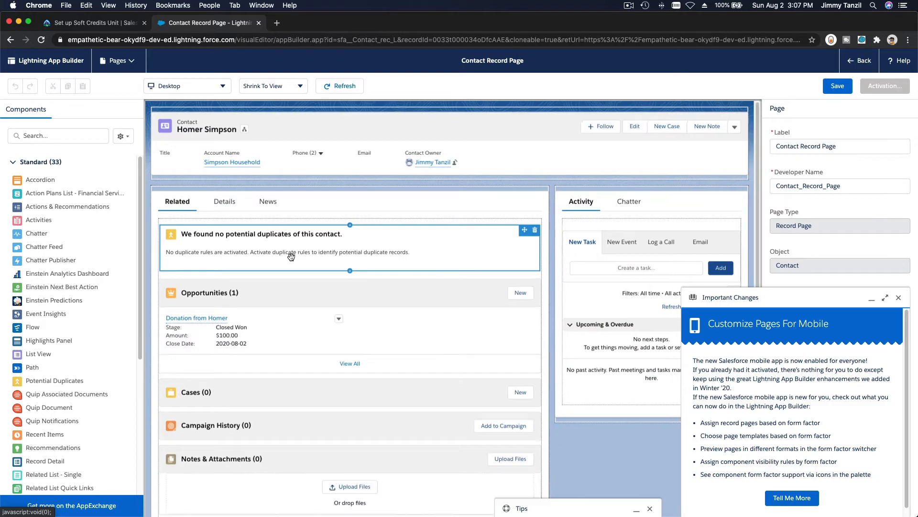
{"action": "left_click", "coordinate": [193, 213]}
{"action": "left_click", "coordinate": [173, 209]}
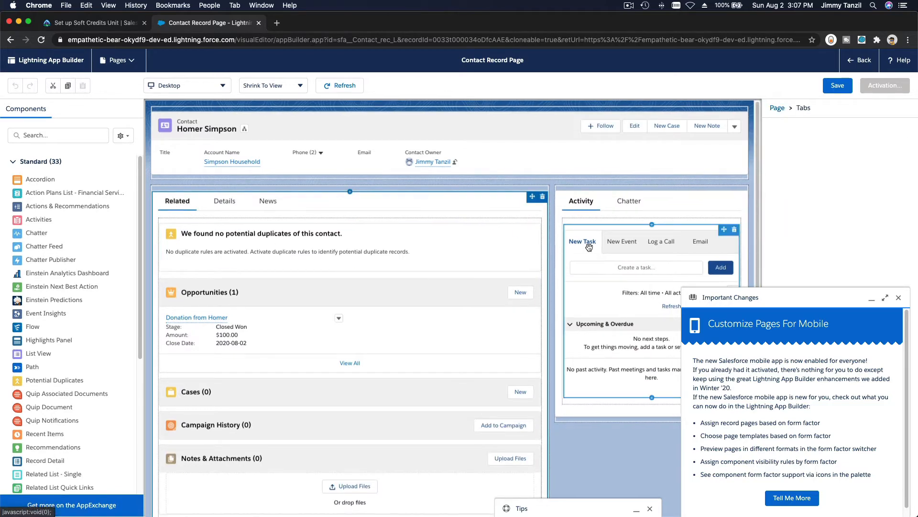
{"action": "left_click", "coordinate": [898, 296]}
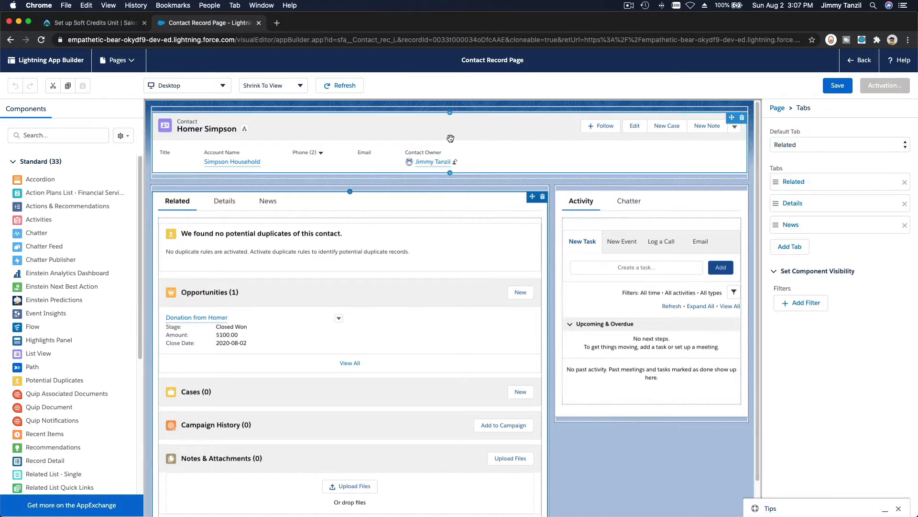
Open the previewed Contact Layout from the record page's Highlights Panel settings and display the related lists available for it
{"action": "left_click", "coordinate": [419, 114]}
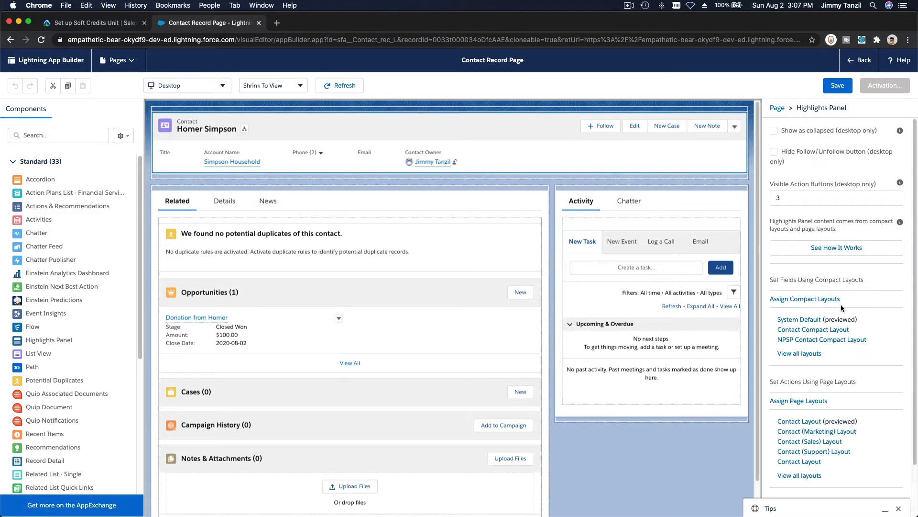
{"action": "left_click", "coordinate": [818, 423]}
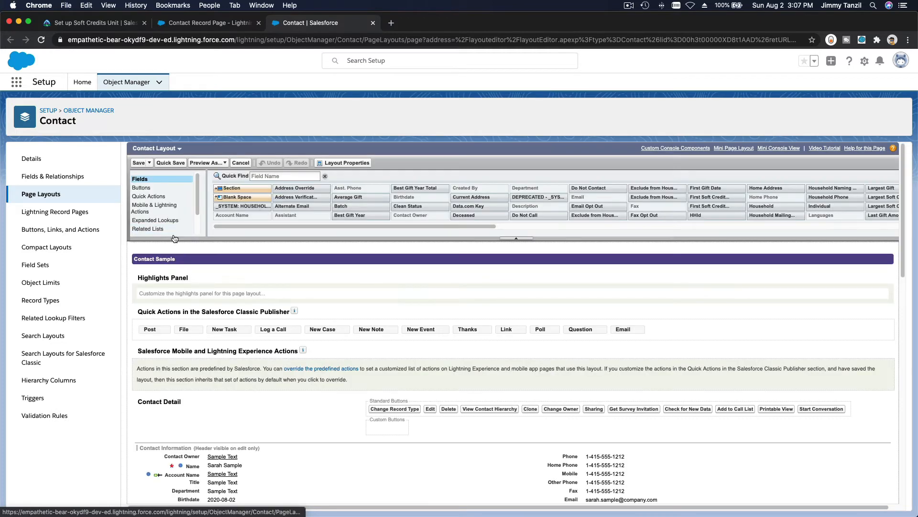
{"action": "left_click", "coordinate": [158, 208]}
{"action": "scroll", "coordinate": [174, 209], "scroll_direction": "down", "scroll_amount": 2}
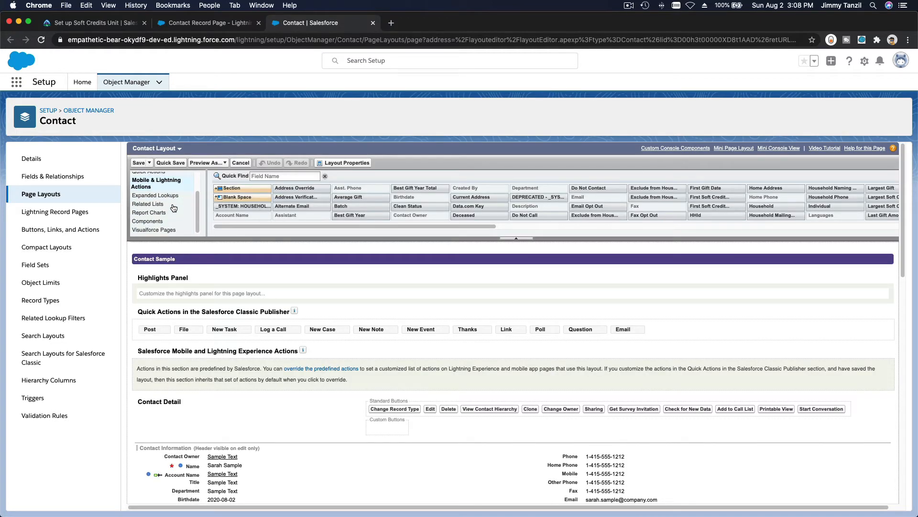
{"action": "left_click", "coordinate": [173, 206]}
{"action": "scroll", "coordinate": [268, 363], "scroll_direction": "down", "scroll_amount": 15}
{"action": "scroll", "coordinate": [269, 362], "scroll_direction": "down", "scroll_amount": 1}
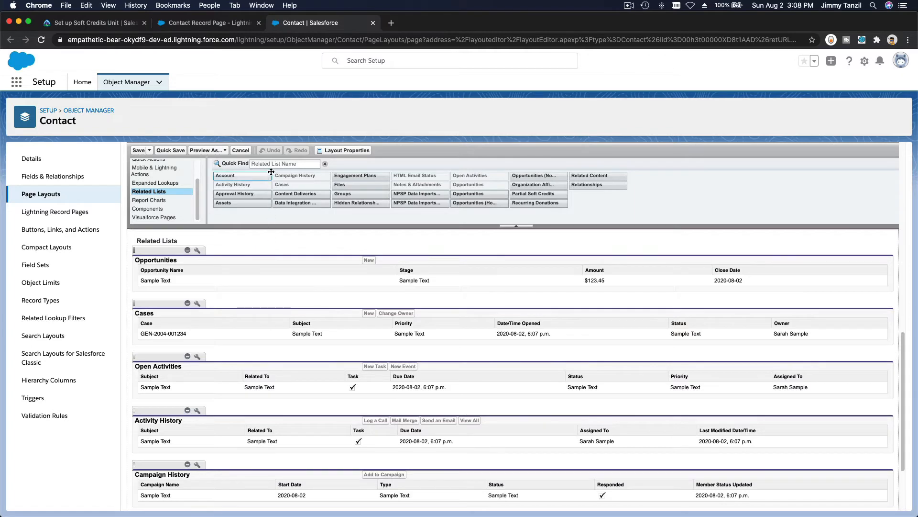
Add the Relationships related list above Opportunities and save the layout, overwriting users' personal related list customizations
{"action": "left_click", "coordinate": [284, 163]}
{"action": "type", "text": "Re"}
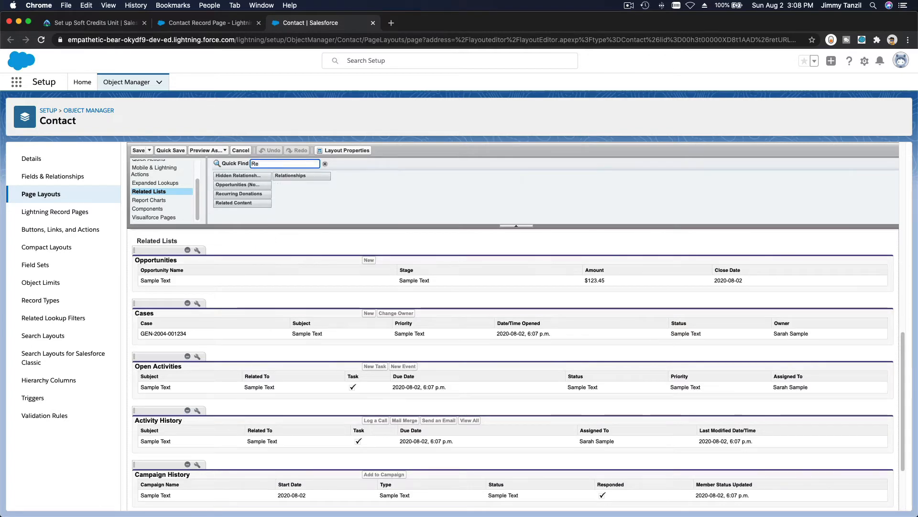
{"action": "left_click_drag", "start_coordinate": [279, 178], "coordinate": [268, 304]}
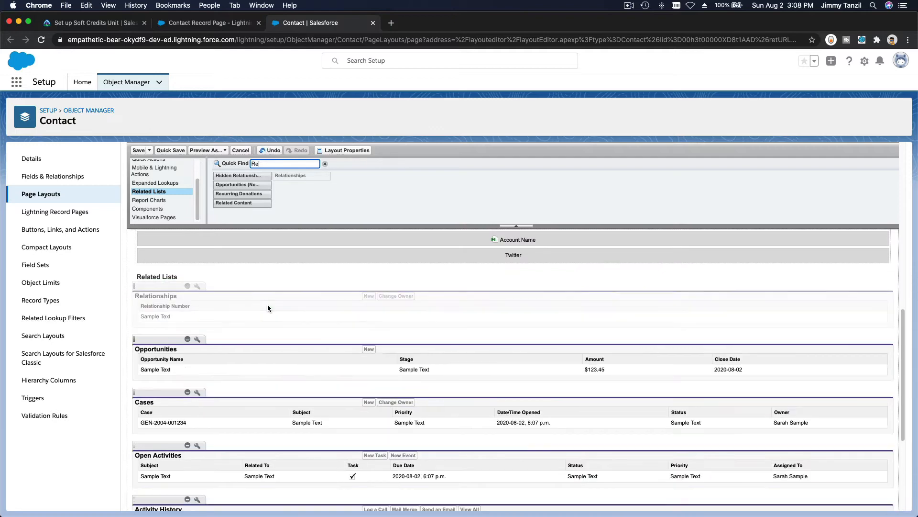
{"action": "left_click", "coordinate": [139, 150]}
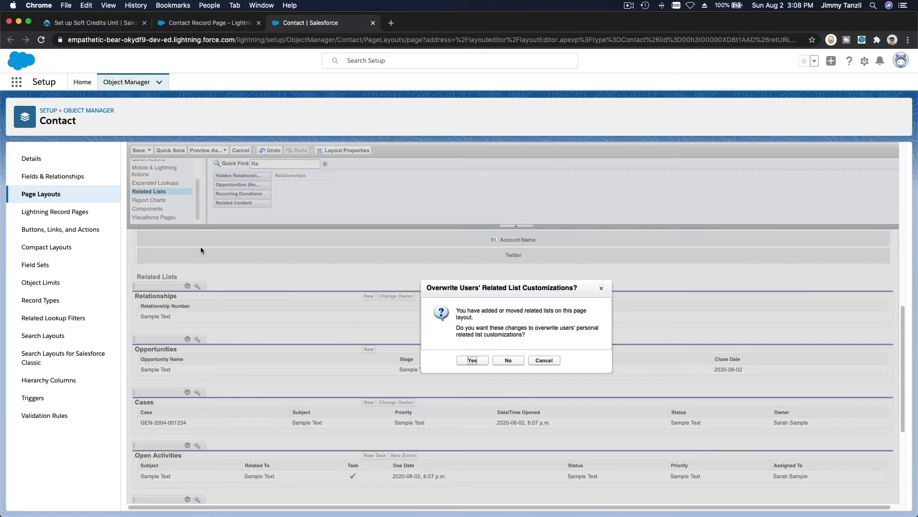
{"action": "left_click", "coordinate": [470, 361]}
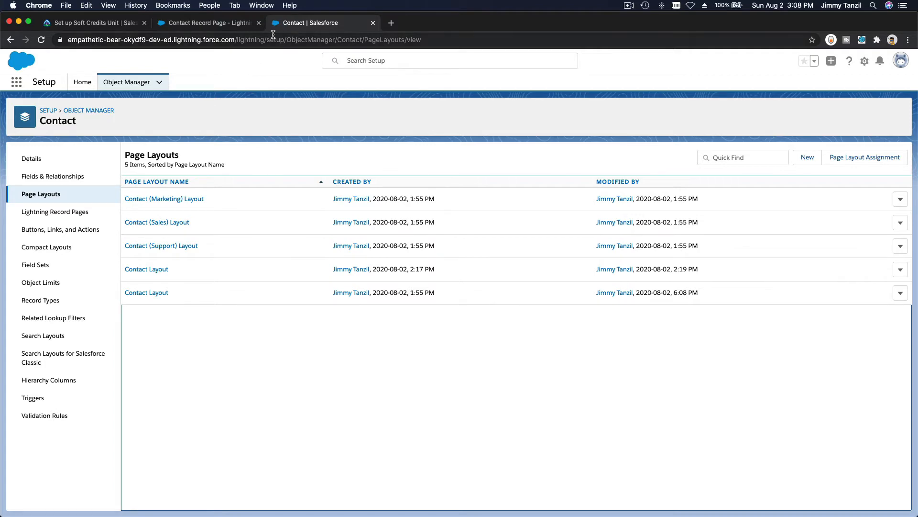
Leave the Contact Record Page in Lightning App Builder without saving and check the donor contact's related lists
{"action": "left_click", "coordinate": [225, 27]}
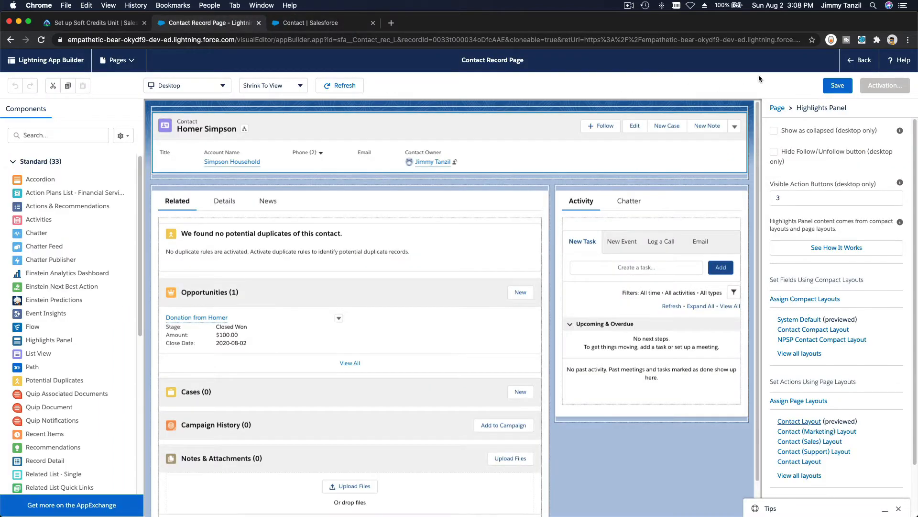
{"action": "left_click", "coordinate": [859, 60]}
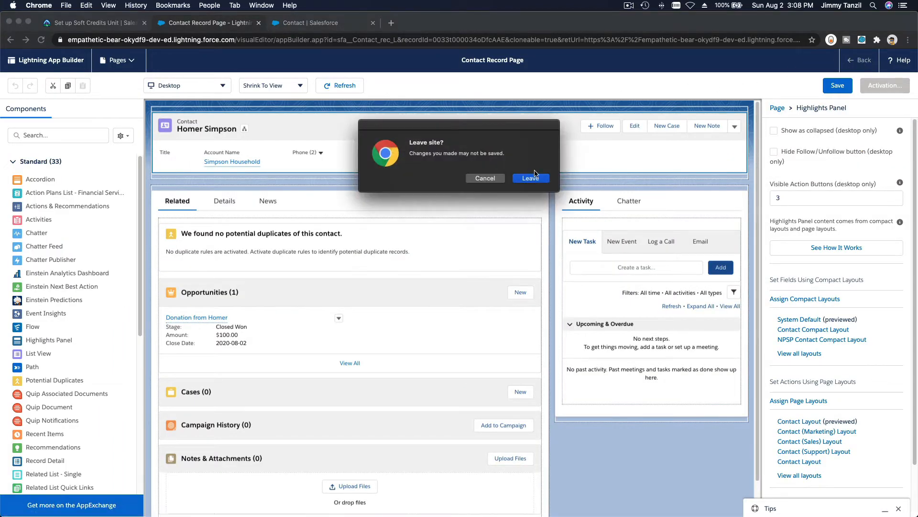
{"action": "left_click", "coordinate": [536, 186]}
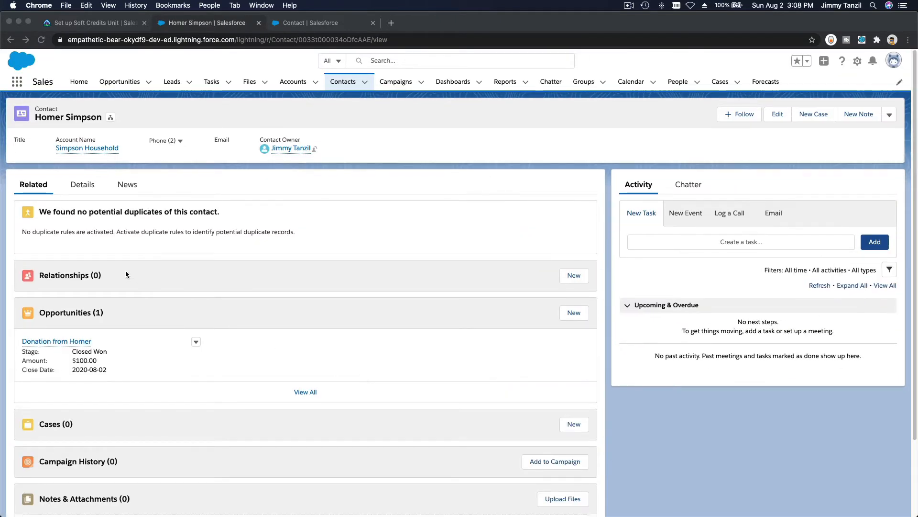
{"action": "scroll", "coordinate": [210, 262], "scroll_direction": "down", "scroll_amount": 1}
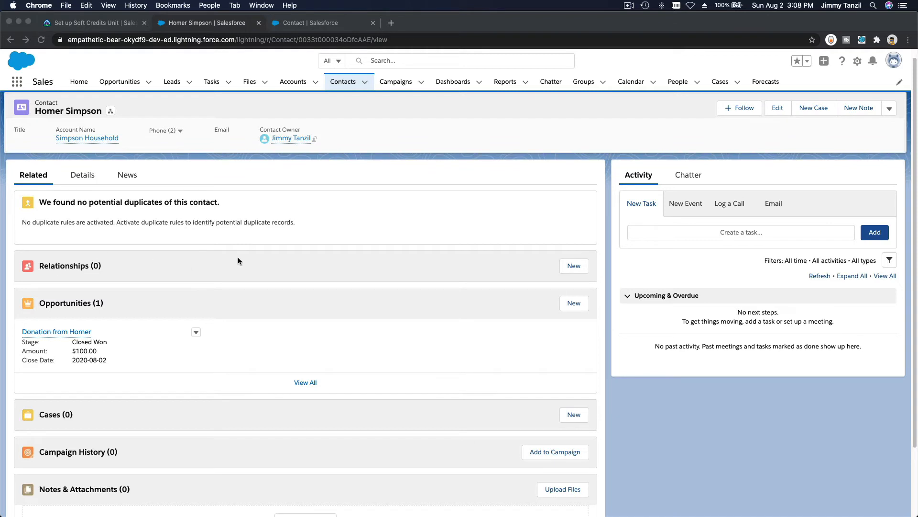
Start a new relationship from the donor's contact, review the relationship types, and set the type to Coworker
{"action": "left_click", "coordinate": [572, 265]}
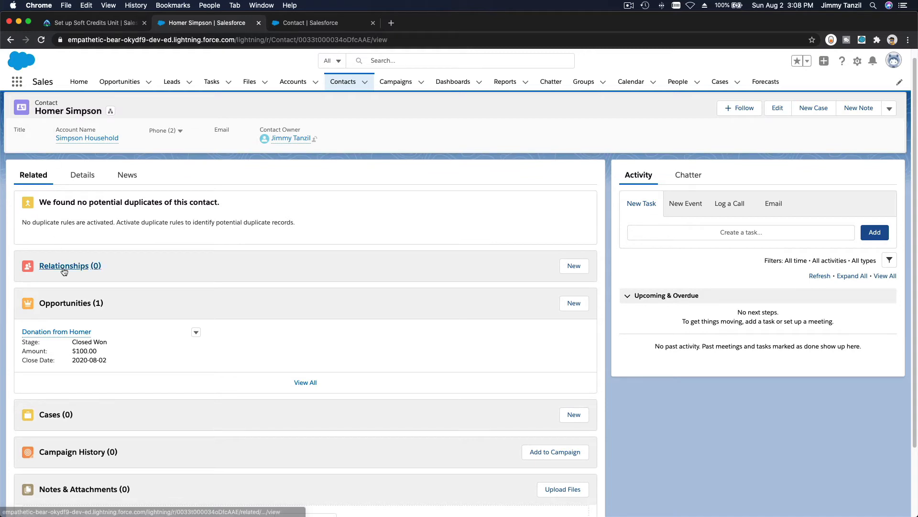
{"action": "left_click", "coordinate": [571, 268]}
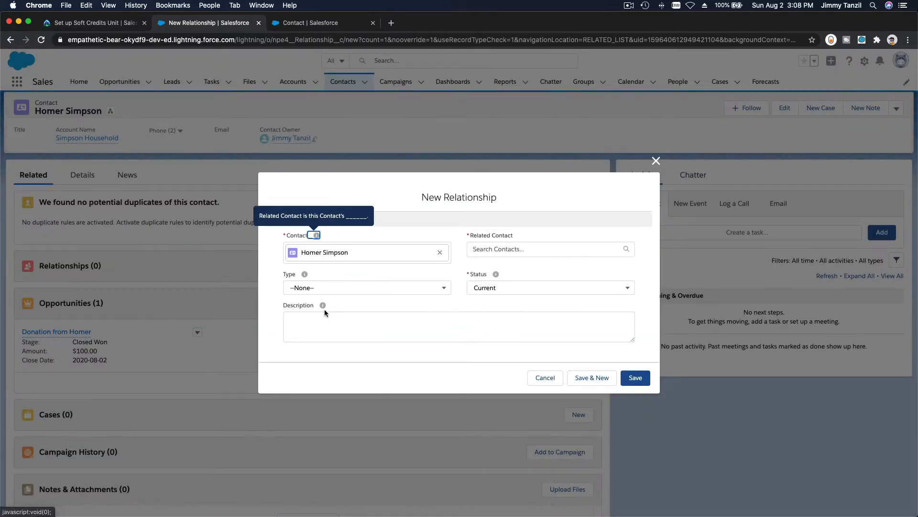
{"action": "left_click", "coordinate": [408, 288]}
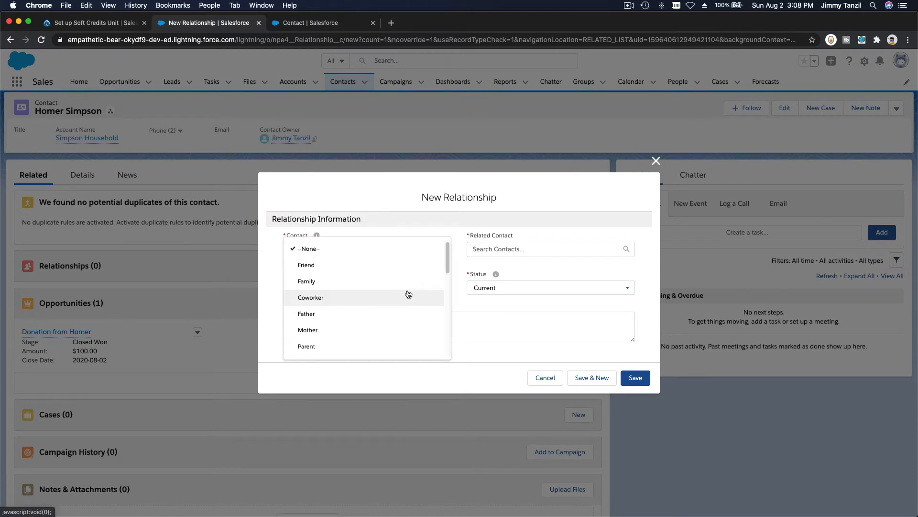
{"action": "scroll", "coordinate": [406, 275], "scroll_direction": "down", "scroll_amount": 3}
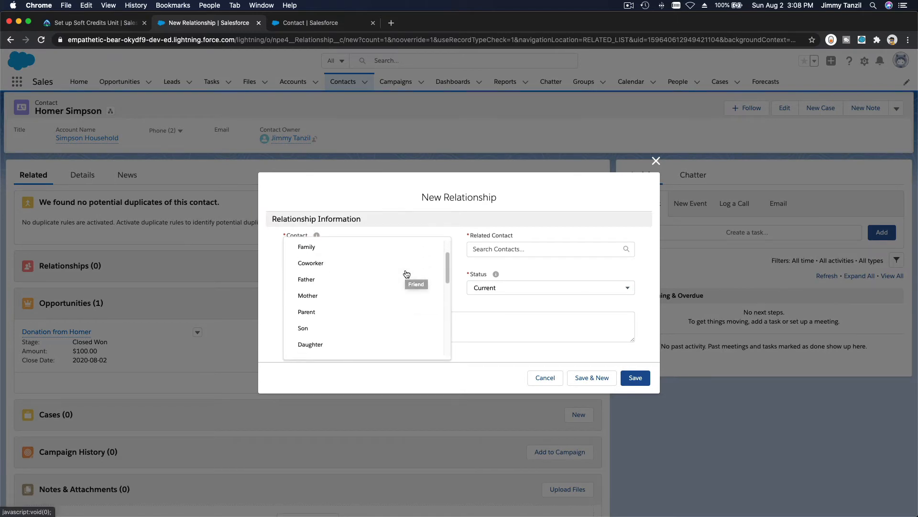
{"action": "scroll", "coordinate": [407, 274], "scroll_direction": "down", "scroll_amount": 5}
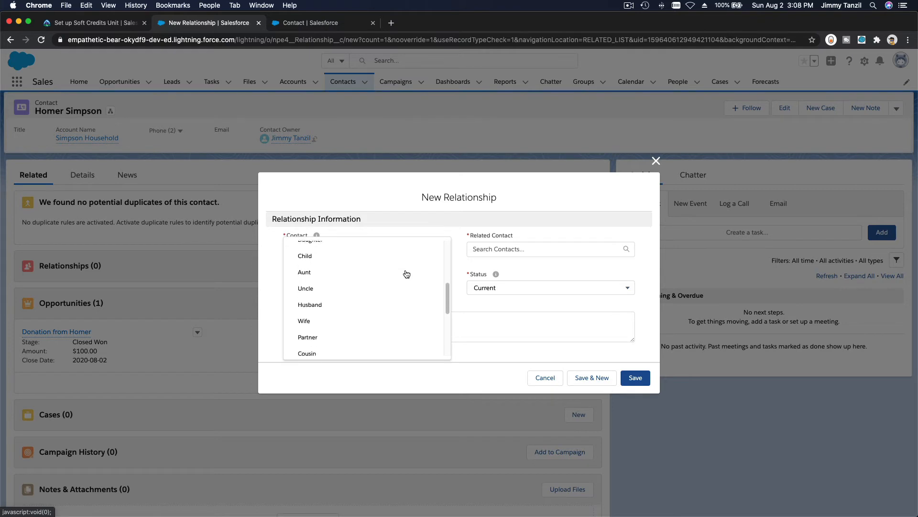
{"action": "scroll", "coordinate": [407, 274], "scroll_direction": "down", "scroll_amount": 4}
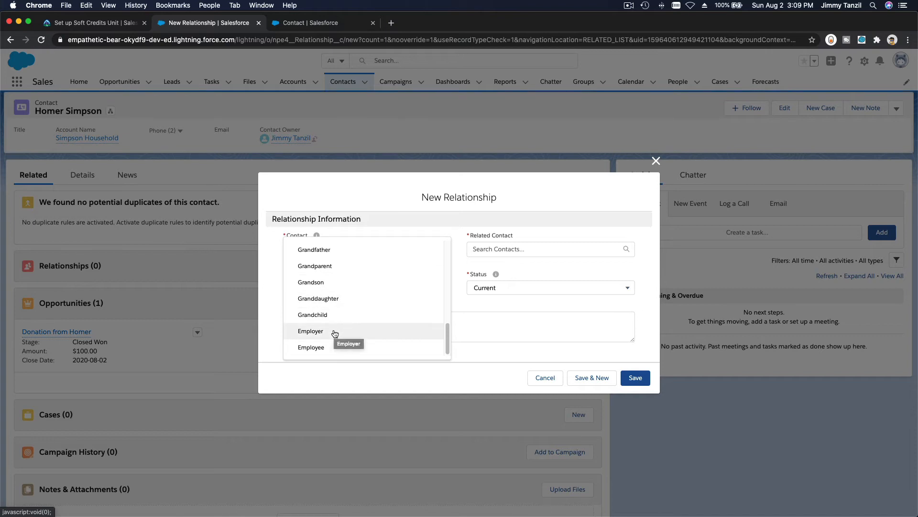
{"action": "scroll", "coordinate": [335, 333], "scroll_direction": "up", "scroll_amount": 5}
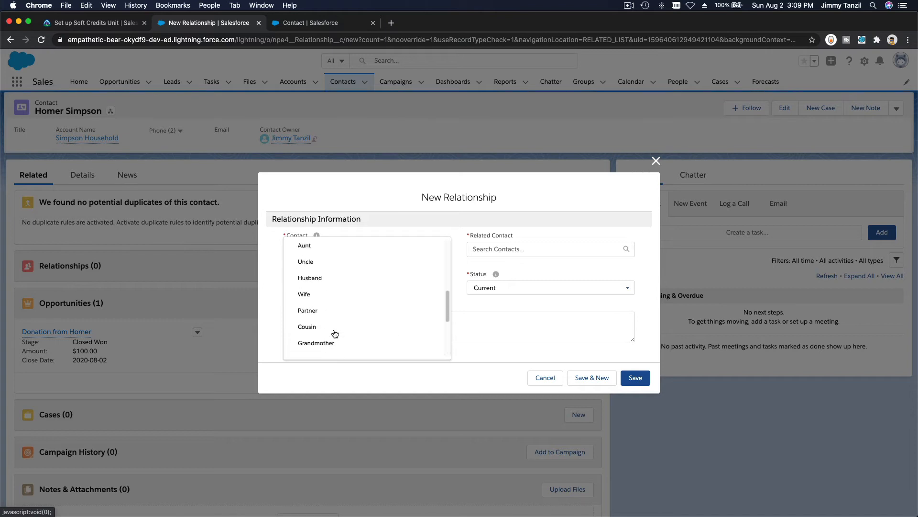
{"action": "scroll", "coordinate": [335, 334], "scroll_direction": "up", "scroll_amount": 3}
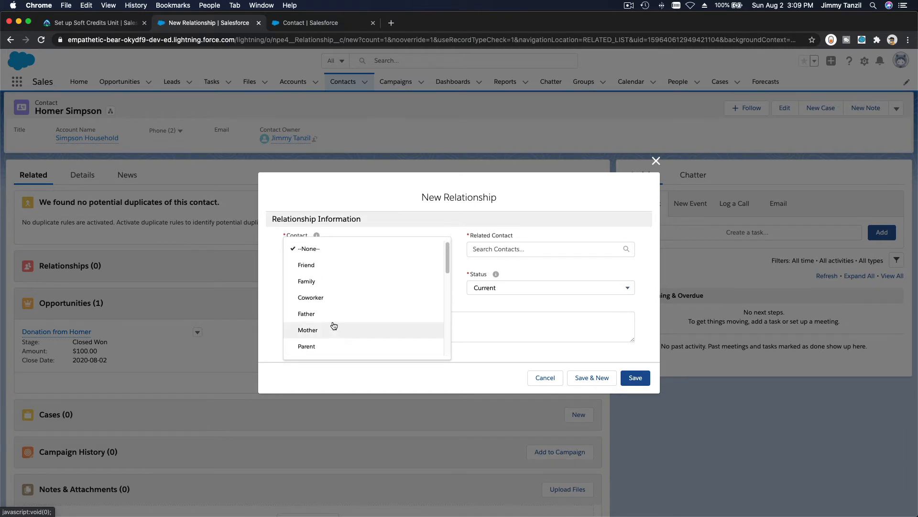
{"action": "left_click", "coordinate": [311, 297]}
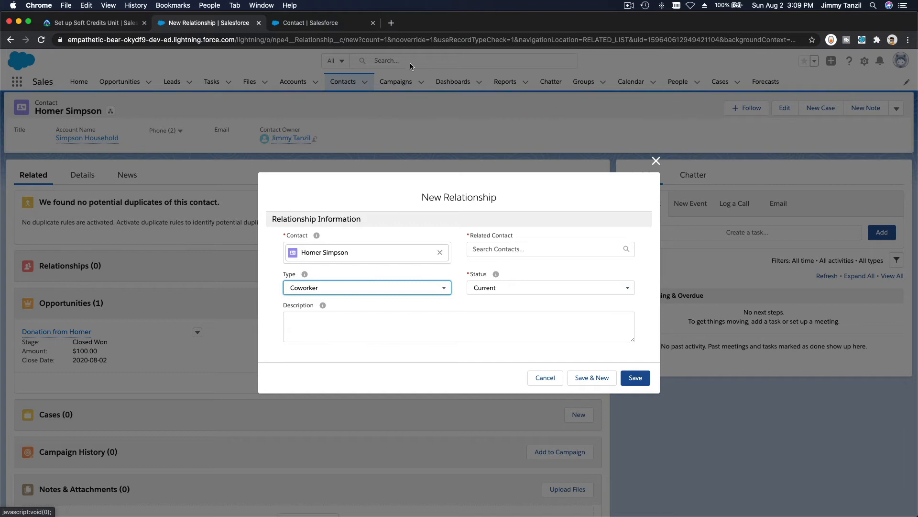
Search Google for "mr burns assistant" in a new browser tab and return to the New Relationship form
{"action": "left_click", "coordinate": [391, 23]}
{"action": "type", "text": "mr "}
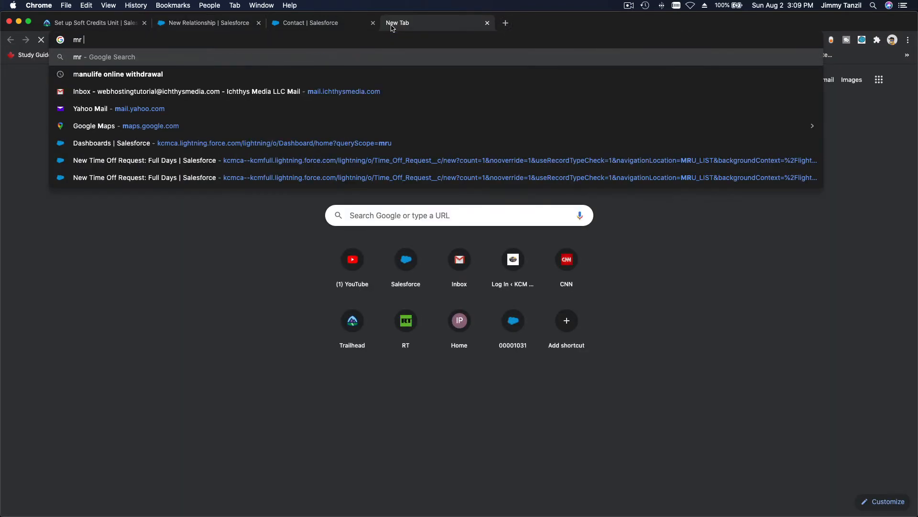
{"action": "type", "text": "burns assis"}
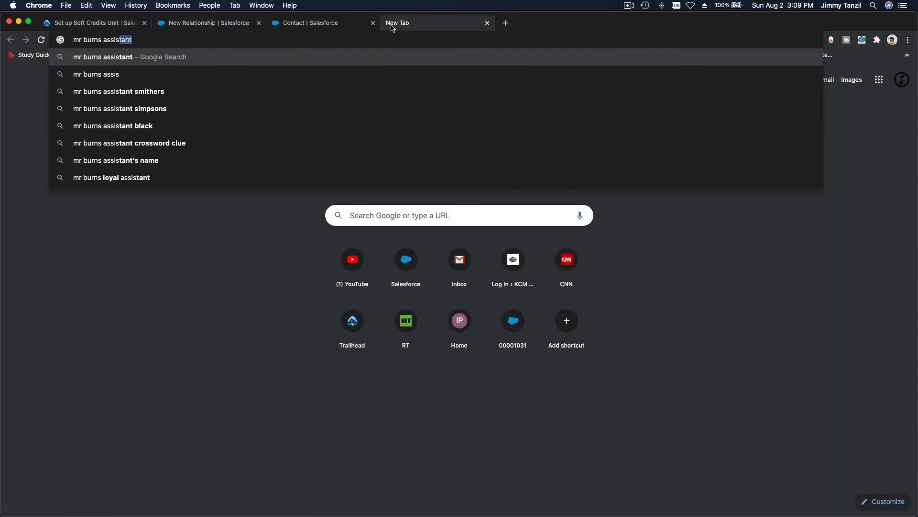
{"action": "key", "text": "Return"}
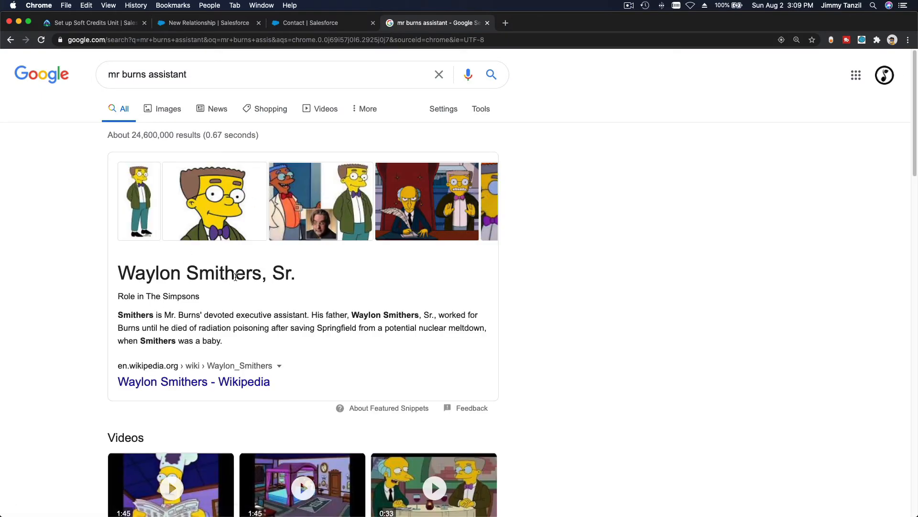
{"action": "left_click", "coordinate": [309, 23]}
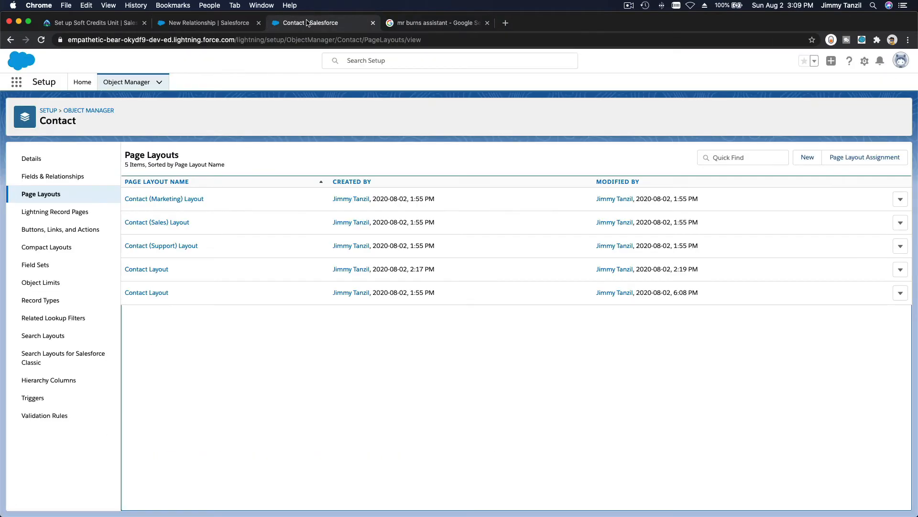
{"action": "left_click", "coordinate": [211, 23]}
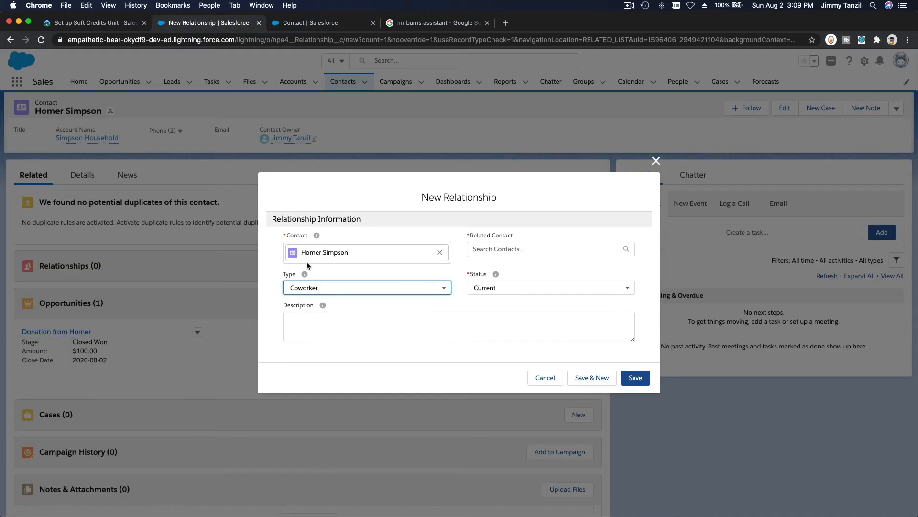
Create a new contact with the coworker's first and last name as the related contact, and save the relationship
{"action": "mouse_move", "coordinate": [296, 270]}
{"action": "left_click", "coordinate": [509, 247]}
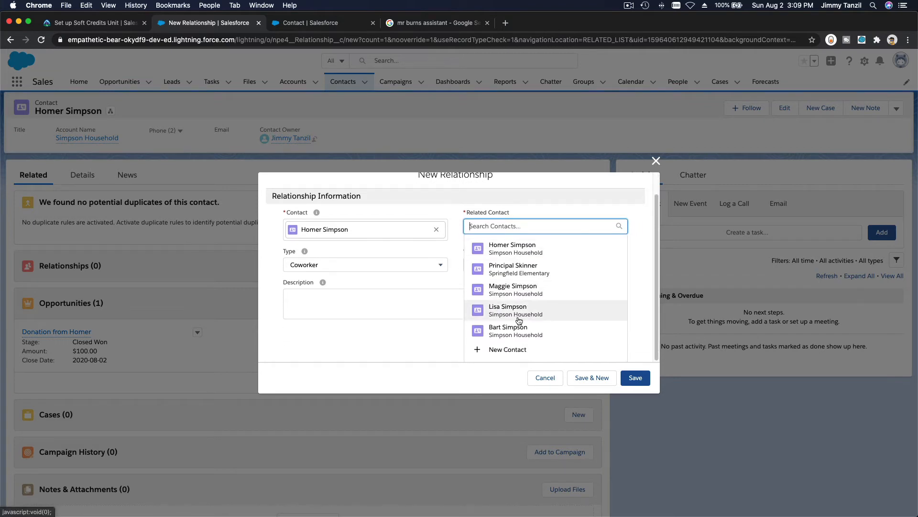
{"action": "left_click", "coordinate": [510, 349]}
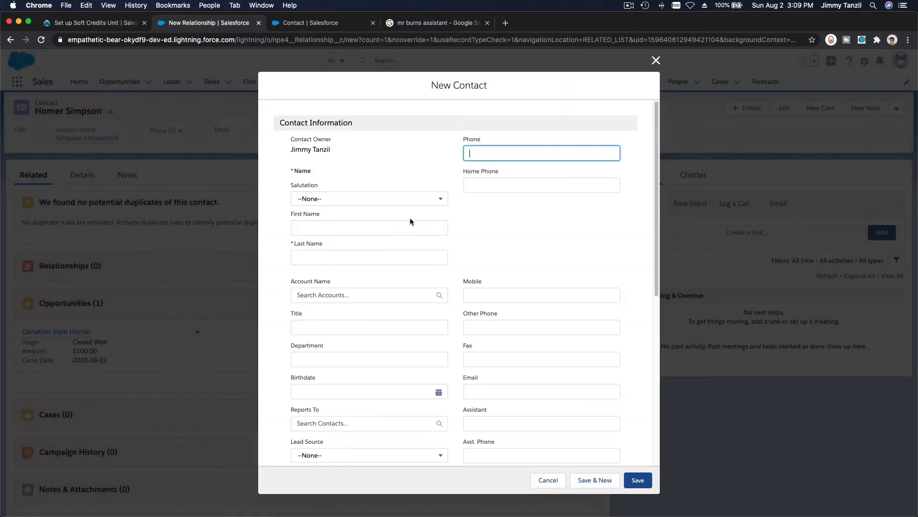
{"action": "left_click", "coordinate": [378, 221]}
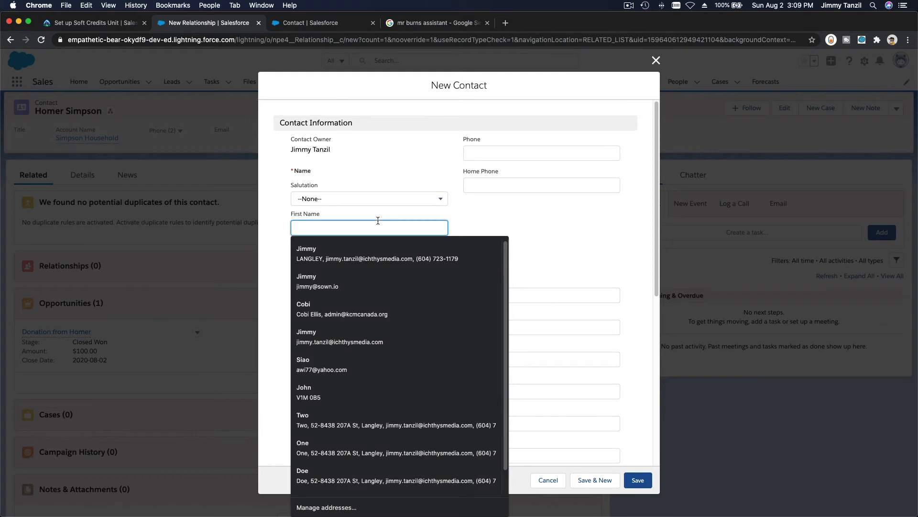
{"action": "type", "text": "Wayland"}
{"action": "key", "text": "Tab"}
{"action": "type", "text": "Smi"}
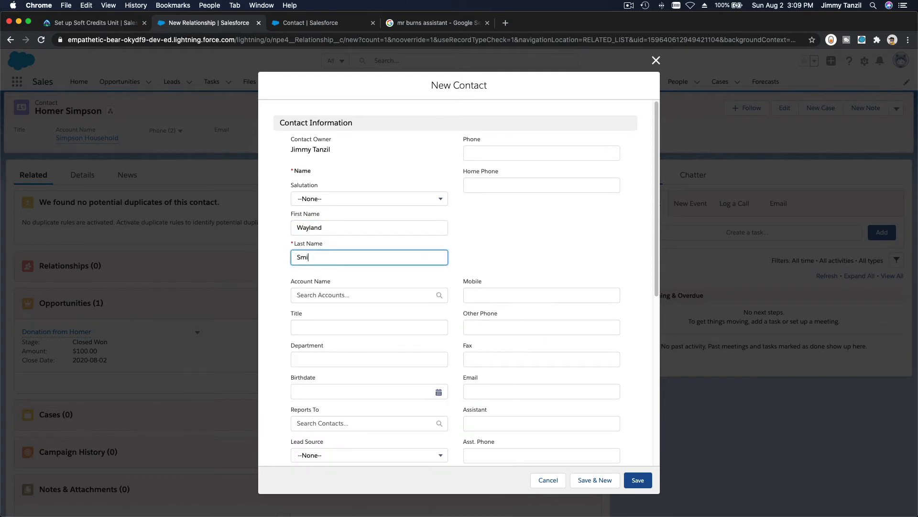
{"action": "type", "text": "thers"}
{"action": "left_click", "coordinate": [411, 227]}
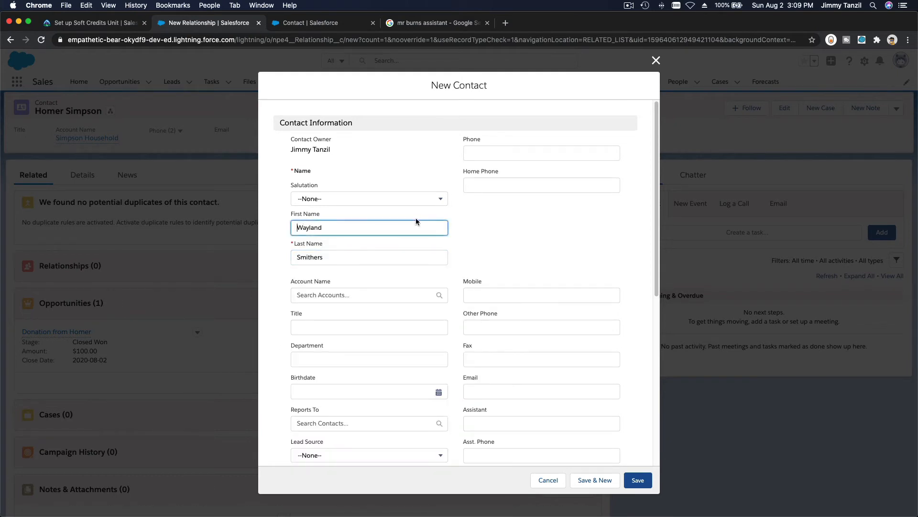
{"action": "left_click", "coordinate": [487, 225]}
{"action": "left_click", "coordinate": [638, 480]}
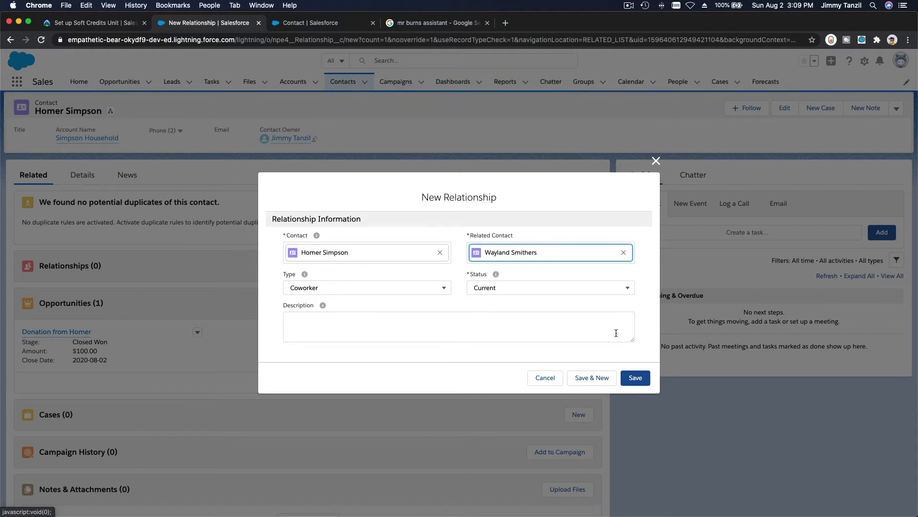
{"action": "left_click", "coordinate": [636, 379]}
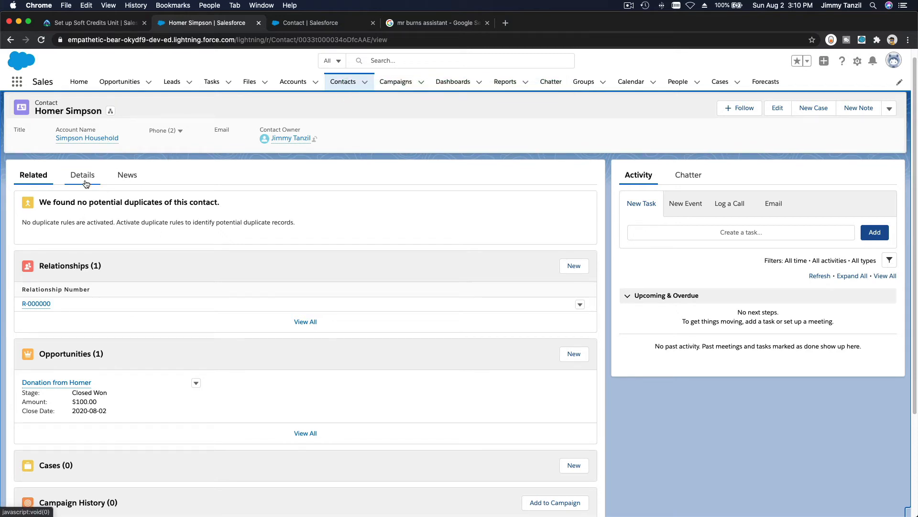
Check the amount of the Donation from Homer opportunity and return to the Trailhead unit's Create a New Contact Role section
{"action": "left_click", "coordinate": [69, 381]}
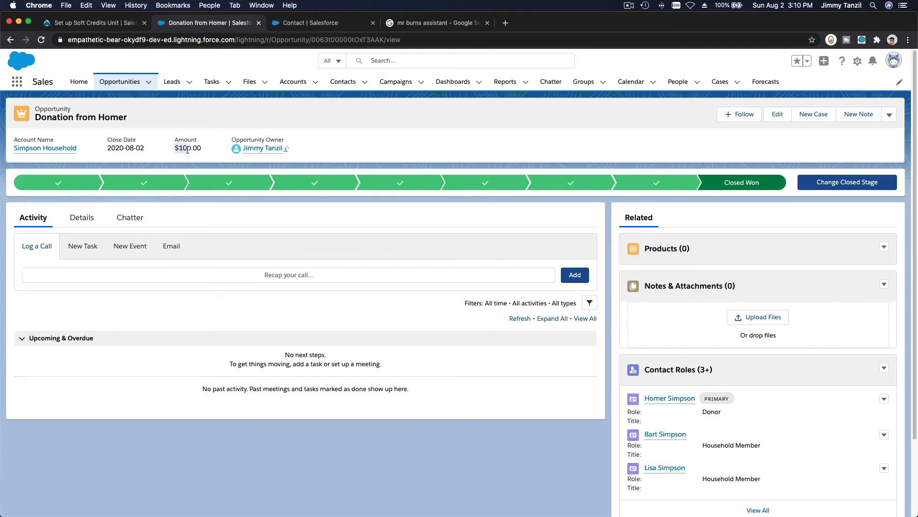
{"action": "left_click_drag", "start_coordinate": [174, 147], "coordinate": [201, 151]}
{"action": "left_click", "coordinate": [73, 25]}
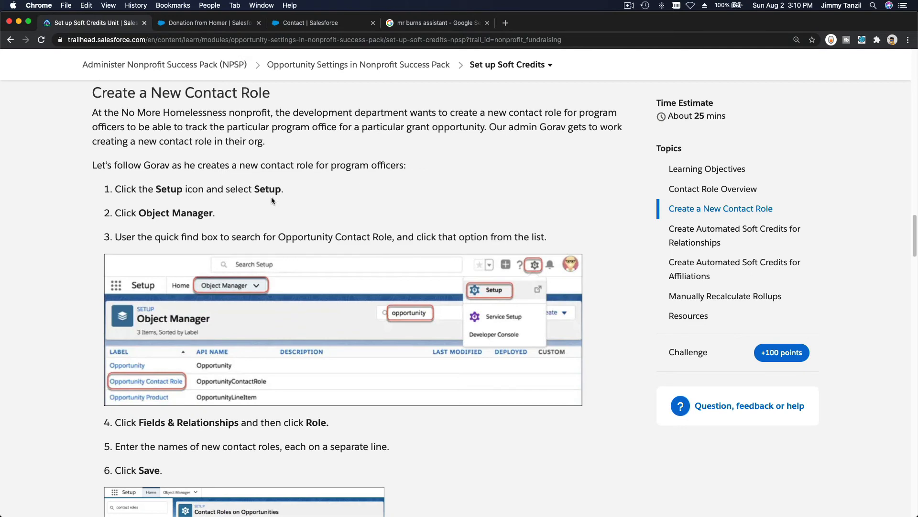
Check the Donation from Homer opportunity, return to the Trailhead unit, and find the list of automated soft credit conditions under Contact Role Overview
{"action": "left_click", "coordinate": [215, 25]}
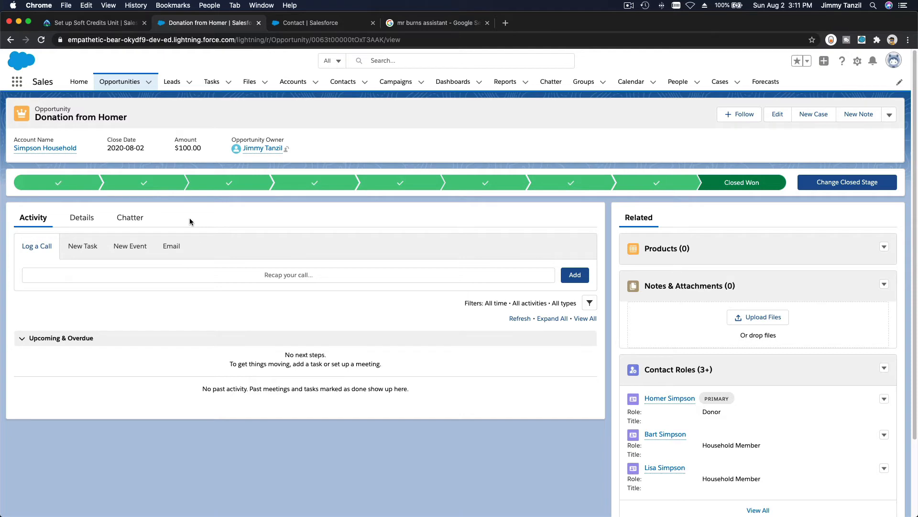
{"action": "left_click", "coordinate": [97, 28]}
{"action": "scroll", "coordinate": [216, 212], "scroll_direction": "up", "scroll_amount": 3}
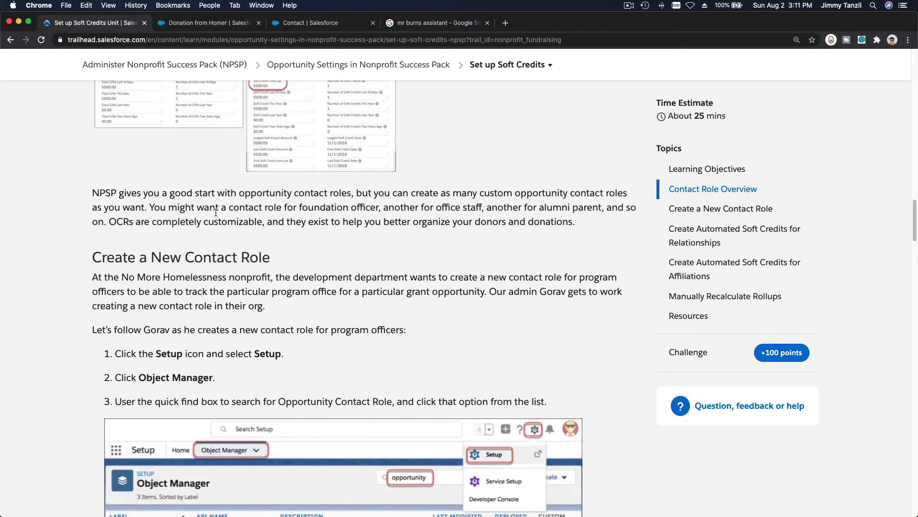
{"action": "scroll", "coordinate": [216, 213], "scroll_direction": "down", "scroll_amount": 5}
{"action": "scroll", "coordinate": [215, 209], "scroll_direction": "up", "scroll_amount": 4}
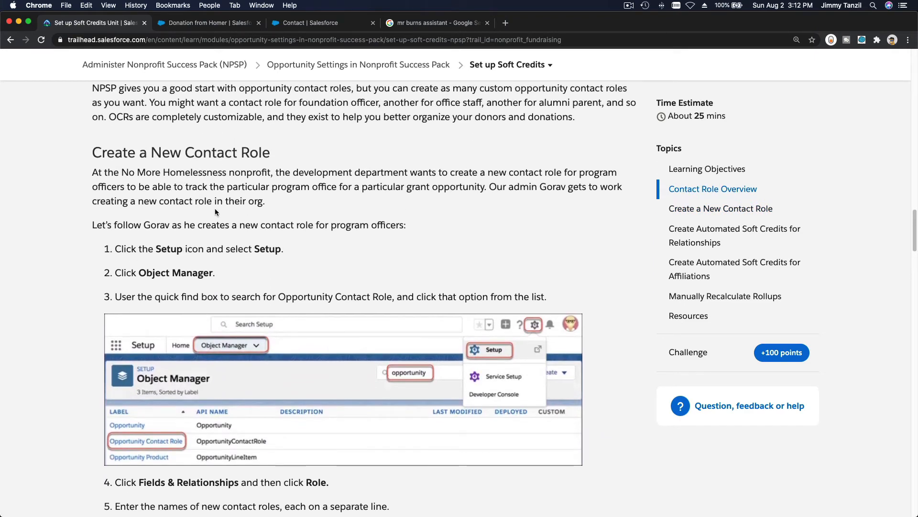
{"action": "scroll", "coordinate": [214, 208], "scroll_direction": "down", "scroll_amount": 12}
{"action": "scroll", "coordinate": [215, 208], "scroll_direction": "up", "scroll_amount": 20}
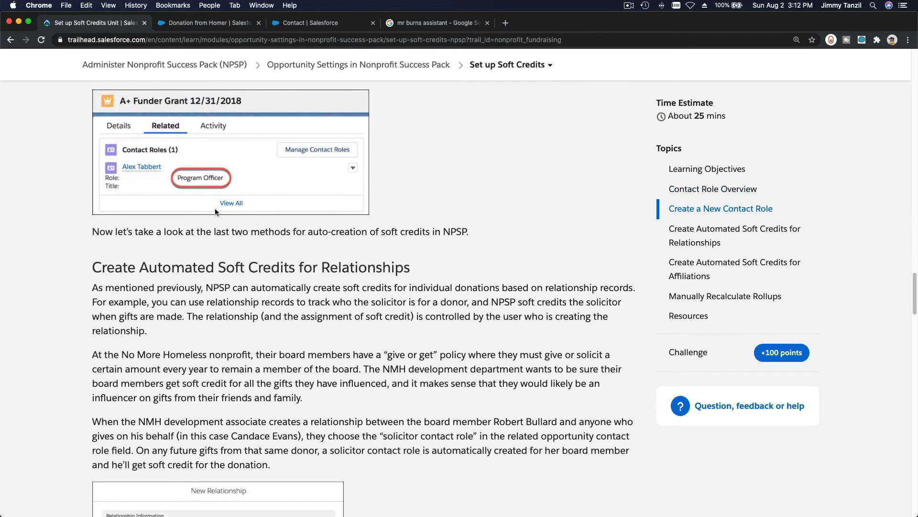
{"action": "scroll", "coordinate": [215, 212], "scroll_direction": "up", "scroll_amount": 15}
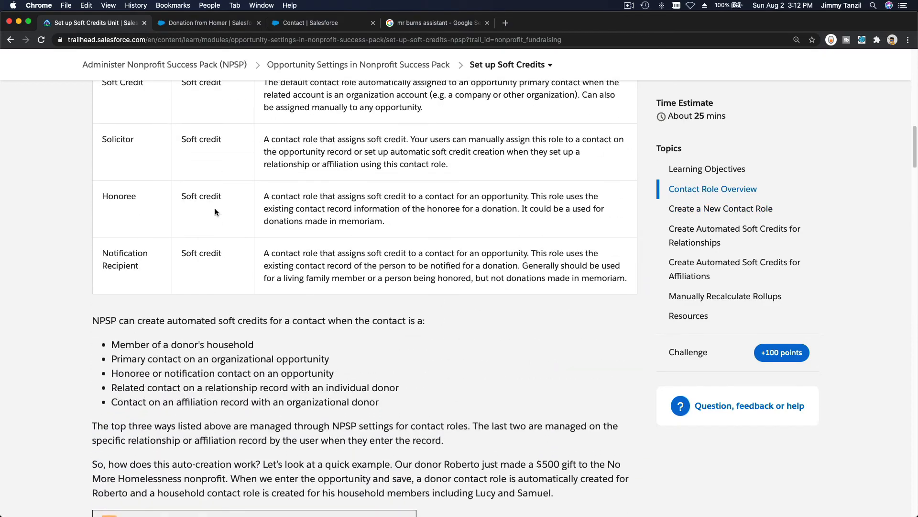
{"action": "scroll", "coordinate": [215, 212], "scroll_direction": "down", "scroll_amount": 8}
{"action": "scroll", "coordinate": [215, 212], "scroll_direction": "up", "scroll_amount": 7}
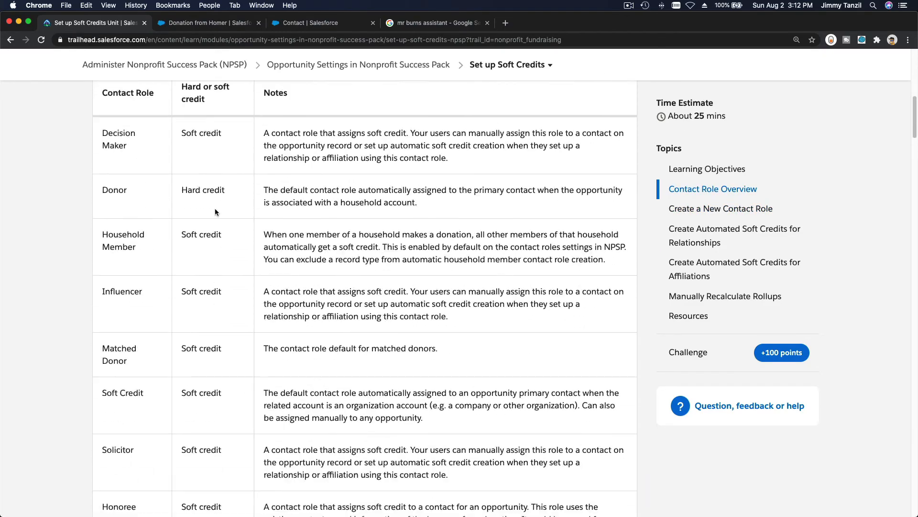
{"action": "scroll", "coordinate": [216, 212], "scroll_direction": "down", "scroll_amount": 12}
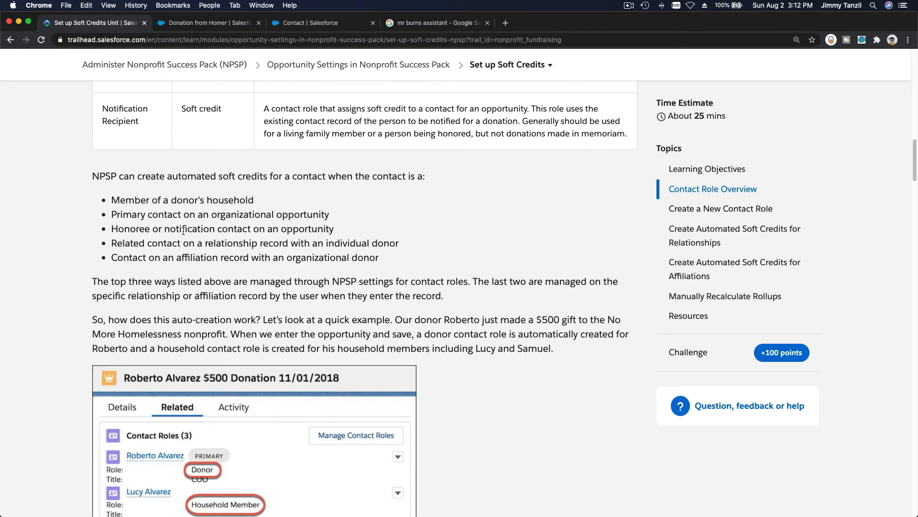
Examine the condition "Contact on an affiliation record with an organizational donor", highlighting its contact, affiliation and organizational donor parts
{"action": "triple_click", "coordinate": [182, 257]}
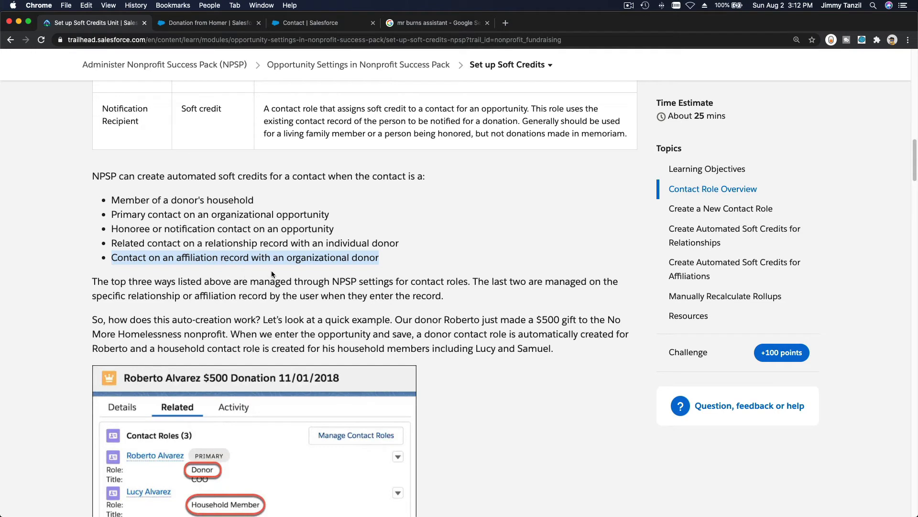
{"action": "triple_click", "coordinate": [314, 261]}
{"action": "triple_click", "coordinate": [364, 263]}
{"action": "double_click", "coordinate": [128, 257]}
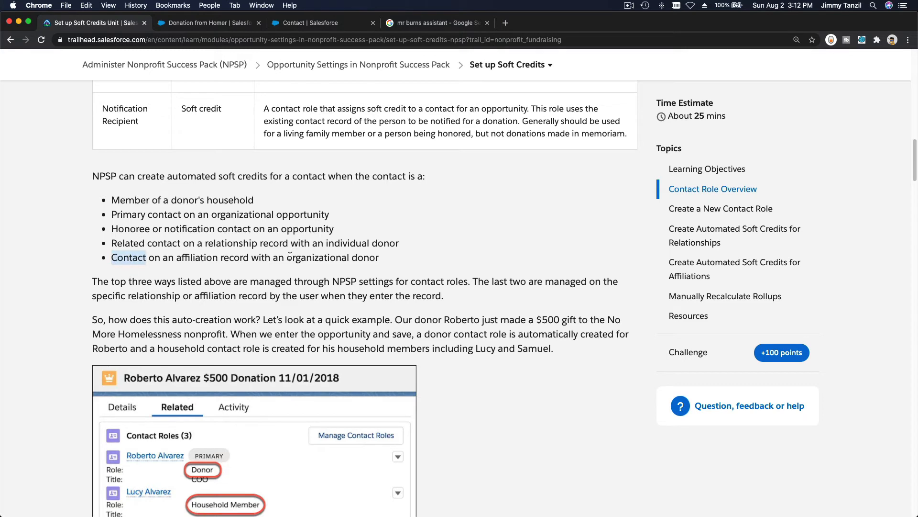
{"action": "left_click_drag", "start_coordinate": [288, 257], "coordinate": [378, 255]}
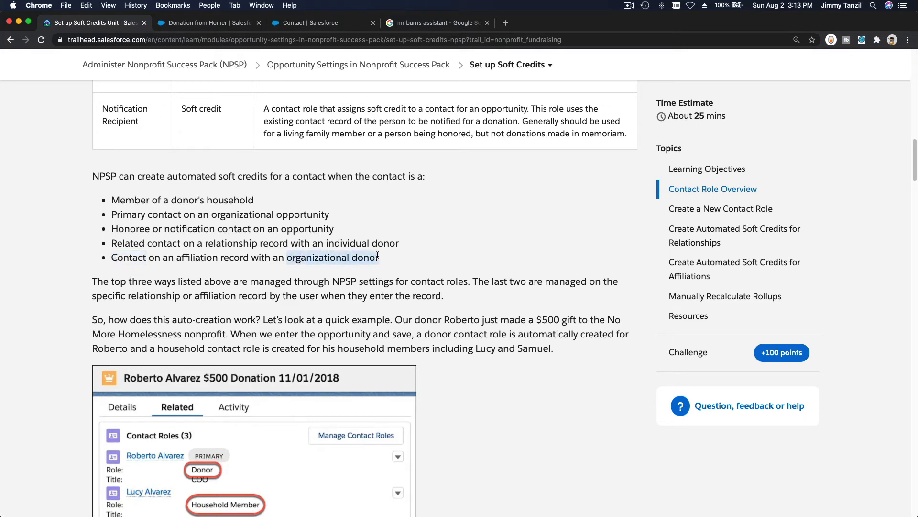
{"action": "left_click", "coordinate": [377, 257]}
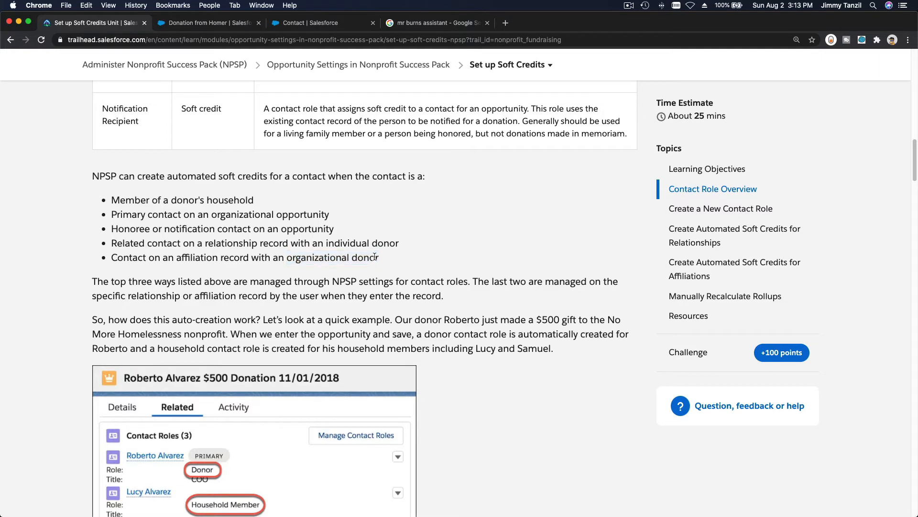
{"action": "left_click_drag", "start_coordinate": [379, 259], "coordinate": [281, 255]}
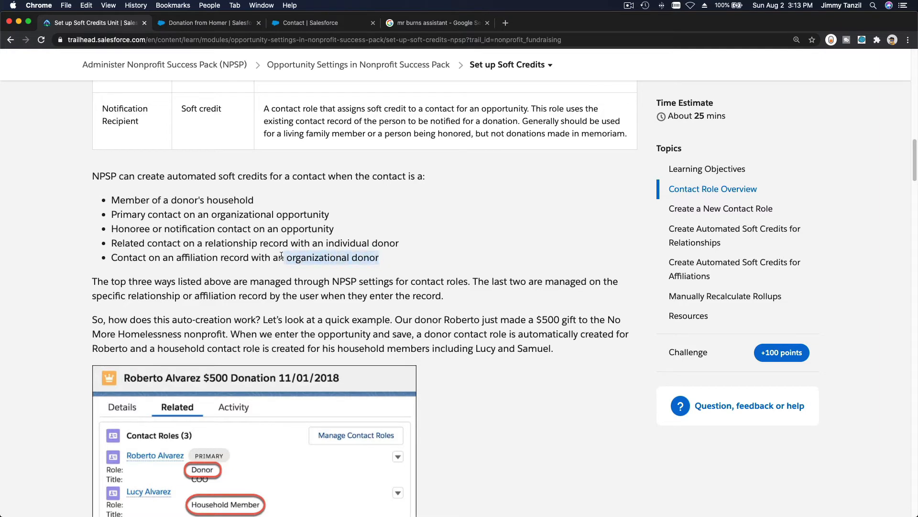
{"action": "double_click", "coordinate": [127, 257]}
{"action": "left_click", "coordinate": [126, 258]}
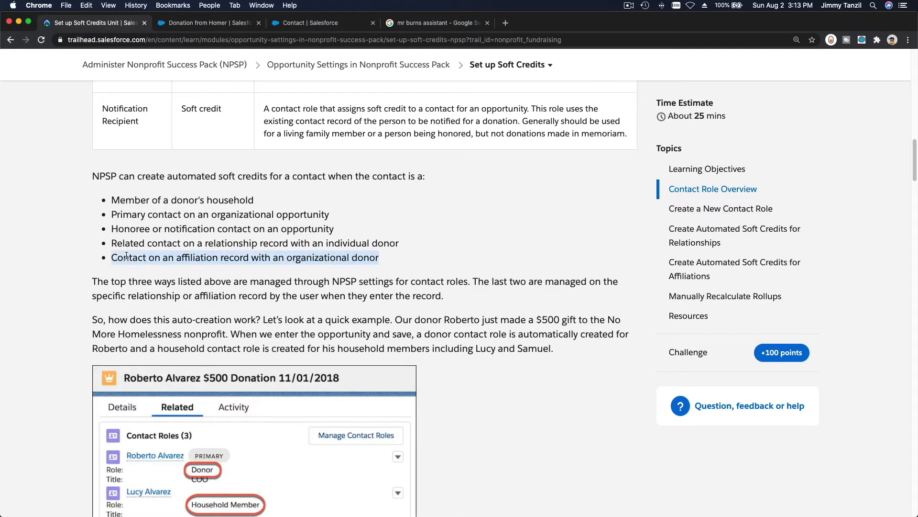
{"action": "left_click", "coordinate": [126, 256]}
{"action": "double_click", "coordinate": [126, 256]}
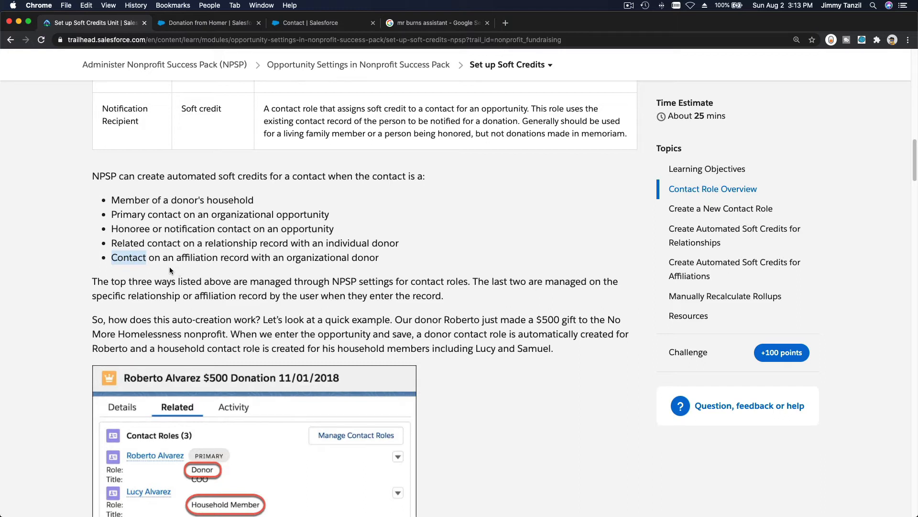
{"action": "triple_click", "coordinate": [140, 259]}
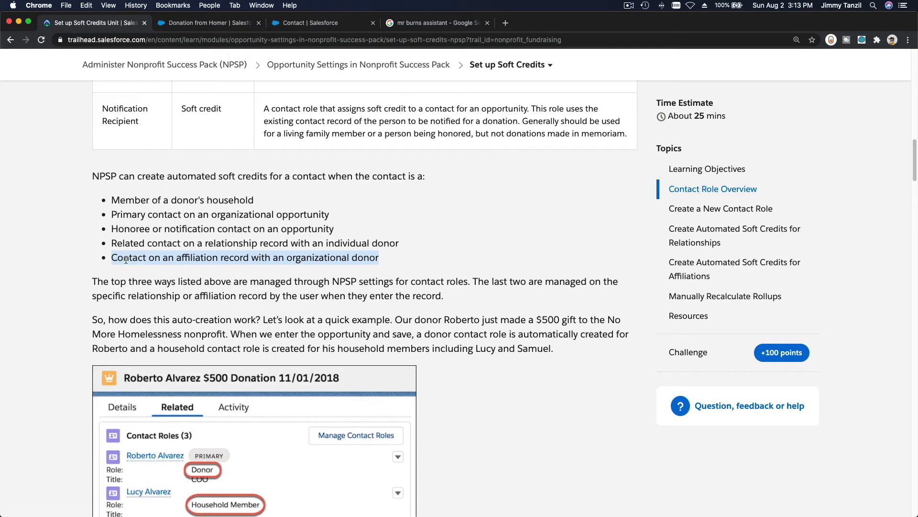
{"action": "double_click", "coordinate": [126, 259]}
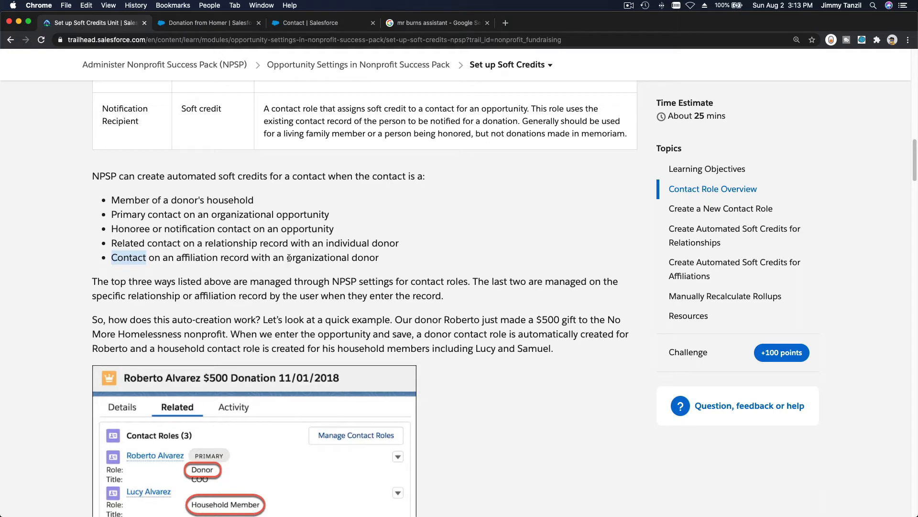
{"action": "left_click_drag", "start_coordinate": [287, 259], "coordinate": [378, 255]}
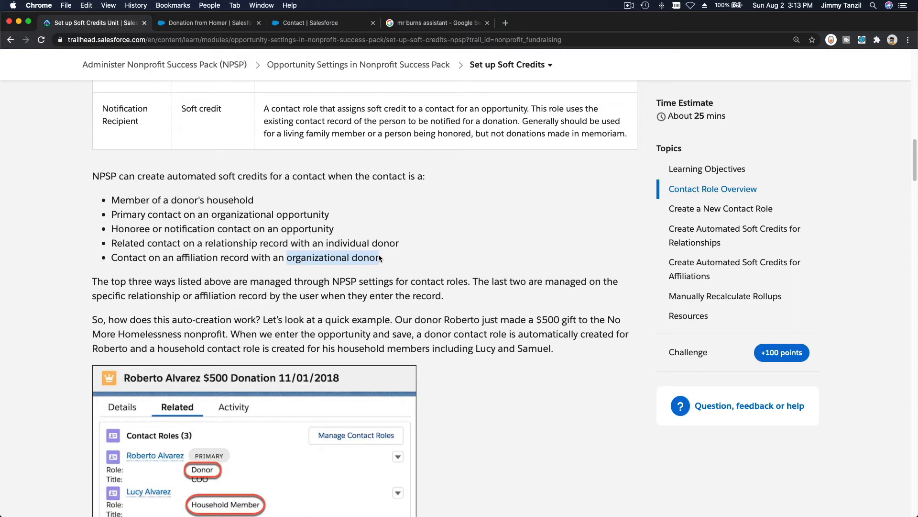
{"action": "double_click", "coordinate": [132, 258]}
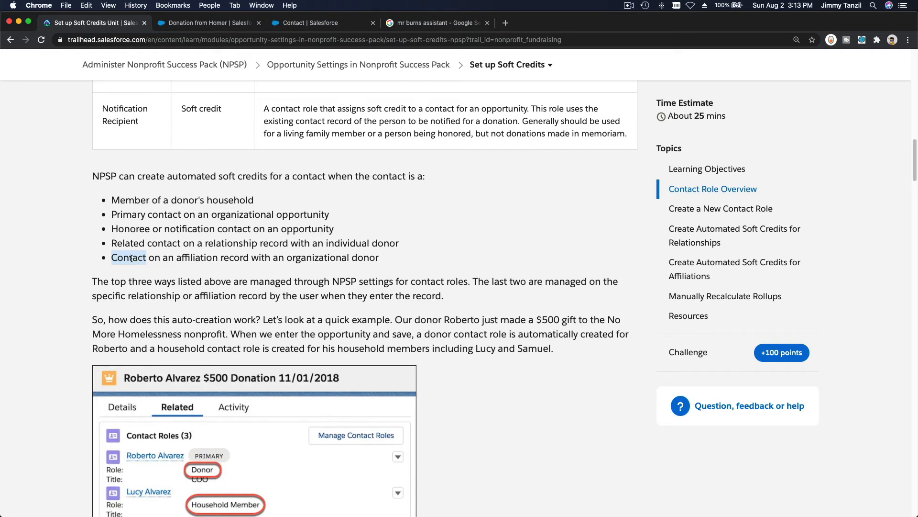
{"action": "left_click", "coordinate": [183, 260]}
{"action": "triple_click", "coordinate": [183, 259]}
{"action": "left_click", "coordinate": [293, 260]}
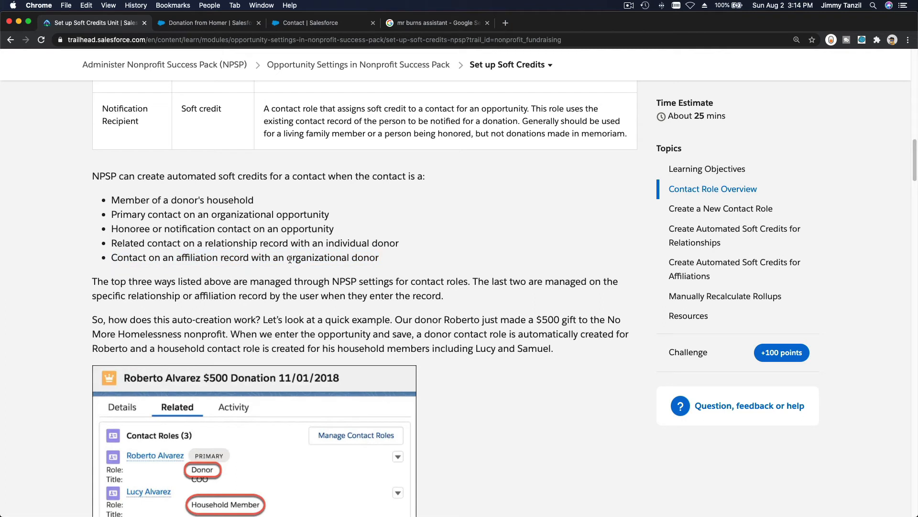
{"action": "left_click_drag", "start_coordinate": [288, 260], "coordinate": [377, 260]}
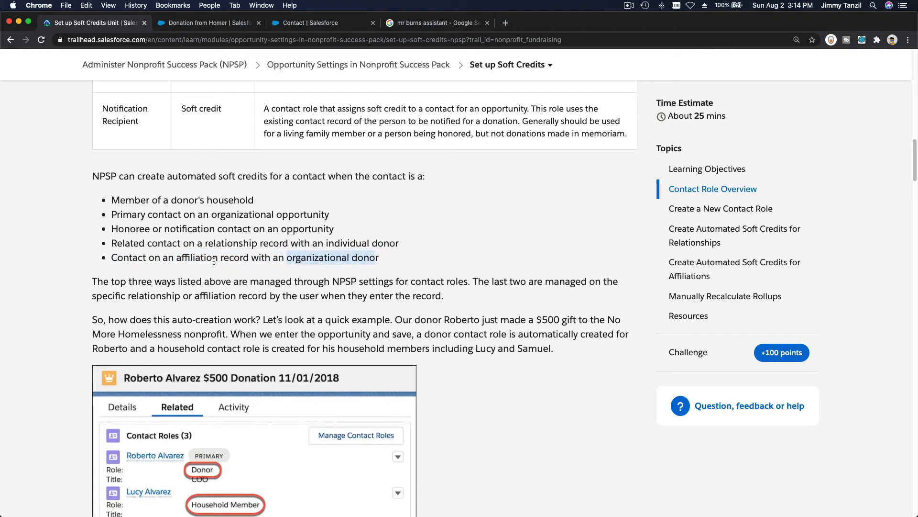
{"action": "triple_click", "coordinate": [189, 261]}
{"action": "double_click", "coordinate": [127, 259]}
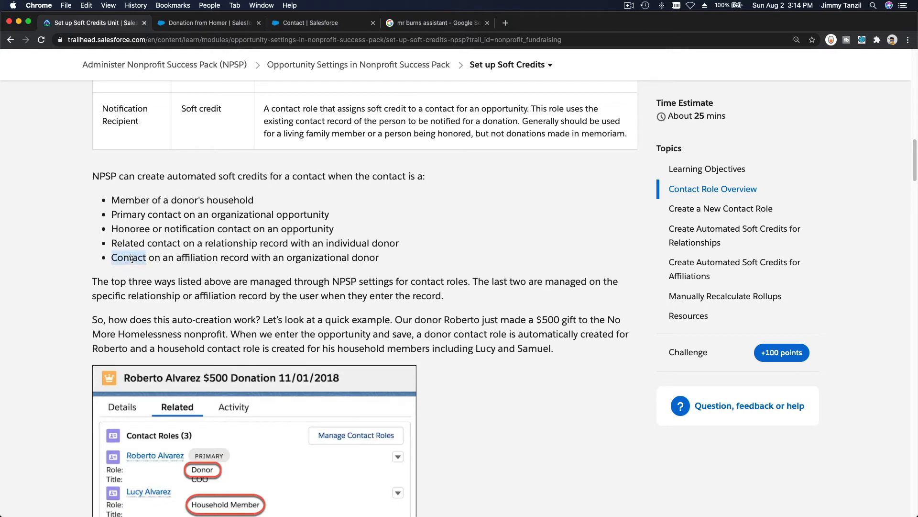
Review the full list of conditions for automated soft credits, highlighting it together with its introductory sentence
{"action": "left_click_drag", "start_coordinate": [111, 197], "coordinate": [383, 255]}
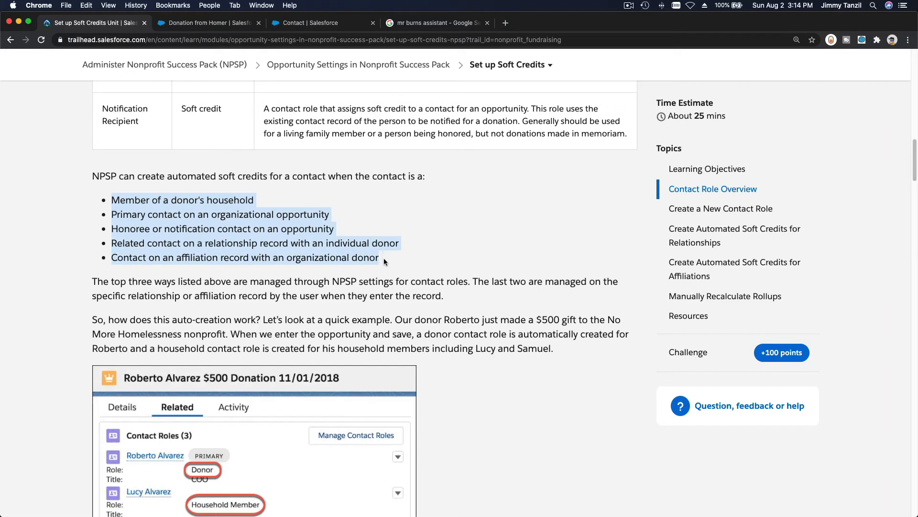
{"action": "left_click_drag", "start_coordinate": [384, 257], "coordinate": [112, 206]}
{"action": "left_click", "coordinate": [113, 200]}
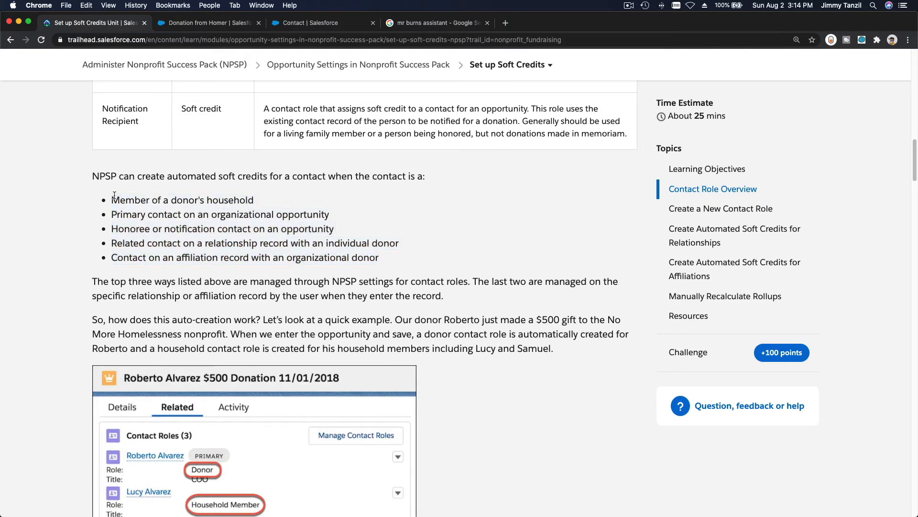
{"action": "left_click_drag", "start_coordinate": [113, 200], "coordinate": [79, 180]}
{"action": "left_click", "coordinate": [382, 257]}
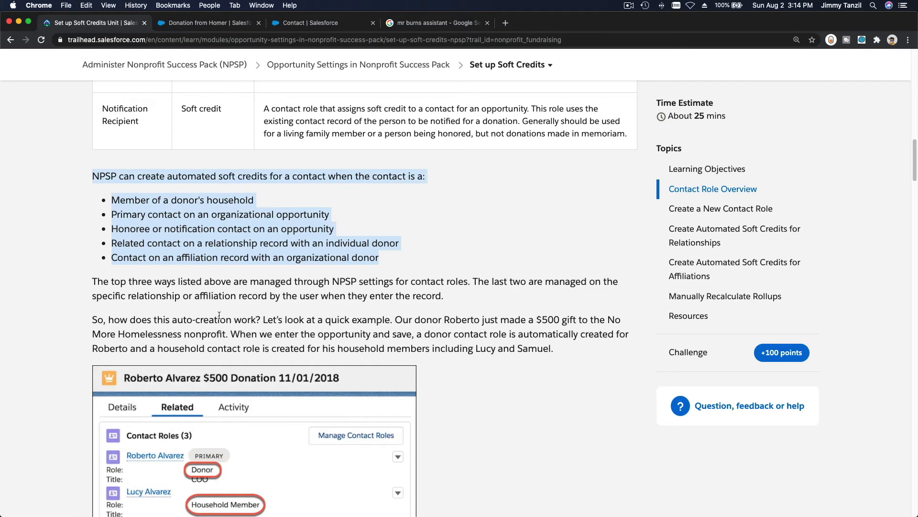
{"action": "left_click", "coordinate": [250, 256]}
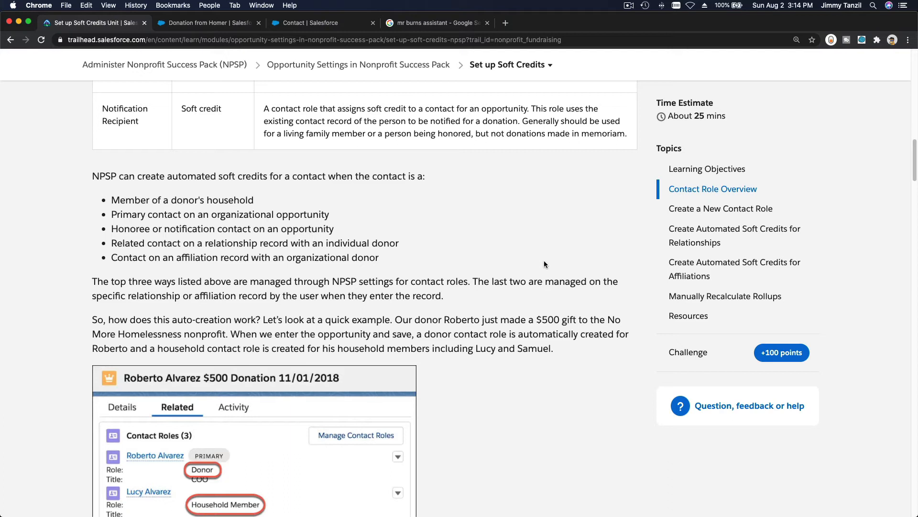
Read the $500 household donation example, including its contact roles and the hard and soft credit totals
{"action": "scroll", "coordinate": [544, 262], "scroll_direction": "down", "scroll_amount": 3}
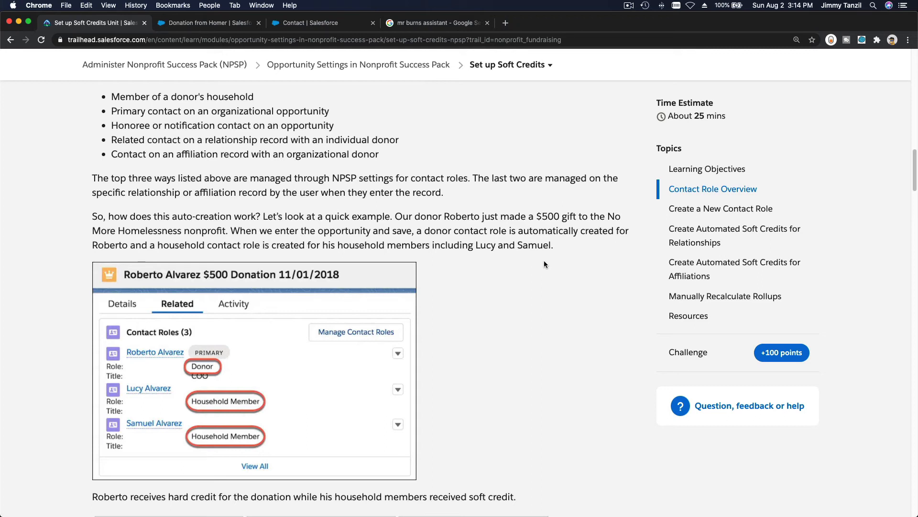
{"action": "scroll", "coordinate": [441, 245], "scroll_direction": "down", "scroll_amount": 1}
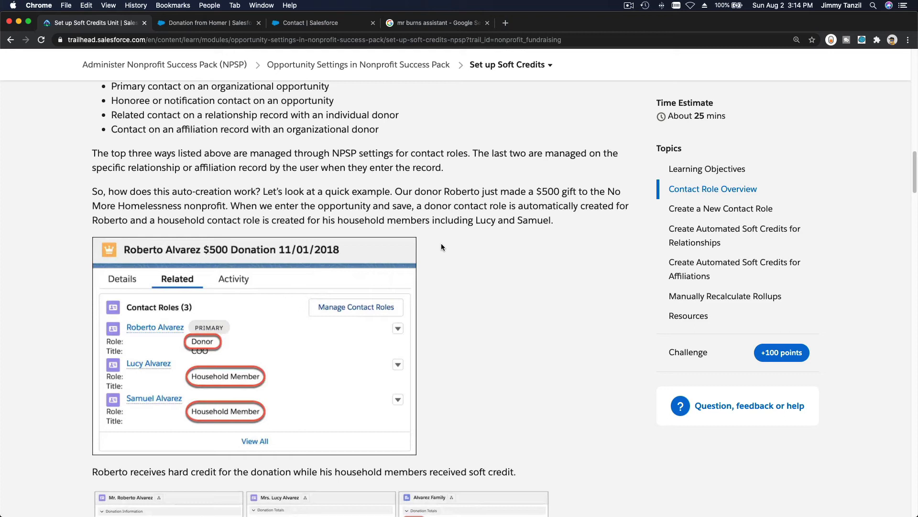
{"action": "scroll", "coordinate": [478, 242], "scroll_direction": "down", "scroll_amount": 5}
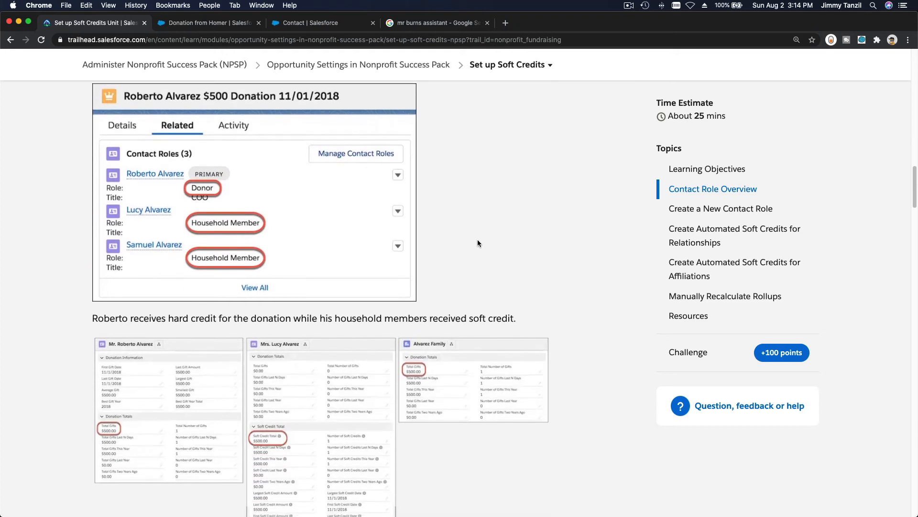
{"action": "scroll", "coordinate": [254, 291], "scroll_direction": "up", "scroll_amount": 3}
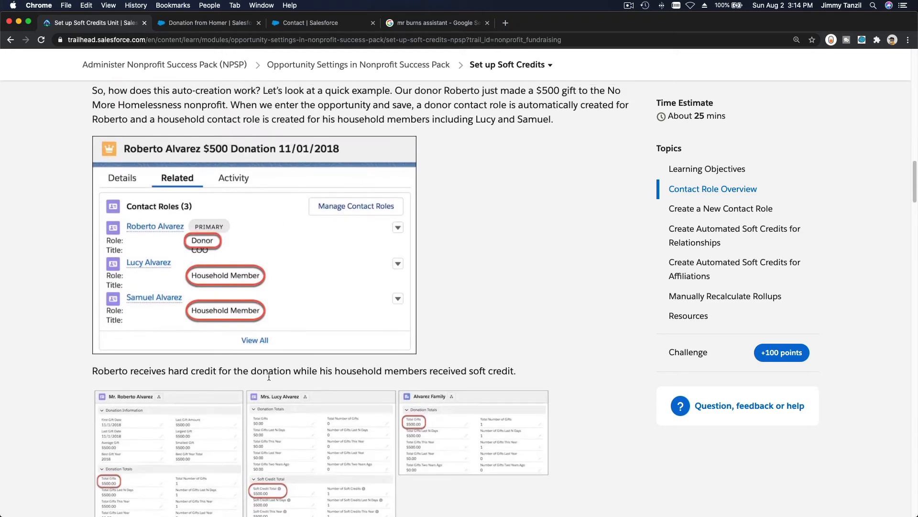
{"action": "scroll", "coordinate": [274, 372], "scroll_direction": "down", "scroll_amount": 4}
Review the Create a New Contact Role instructions, highlighting the Fields & Relationships and Role step
{"action": "scroll", "coordinate": [321, 346], "scroll_direction": "down", "scroll_amount": 15}
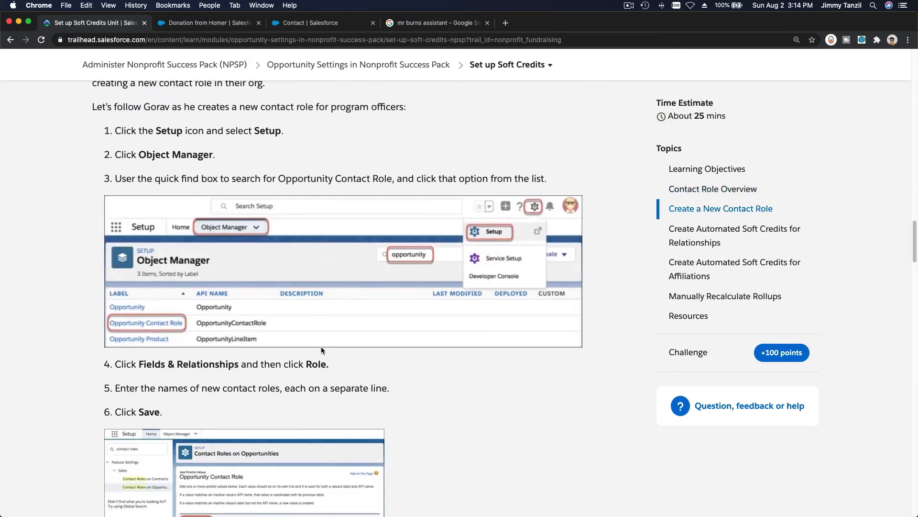
{"action": "scroll", "coordinate": [272, 256], "scroll_direction": "down", "scroll_amount": 4}
{"action": "scroll", "coordinate": [272, 252], "scroll_direction": "up", "scroll_amount": 2}
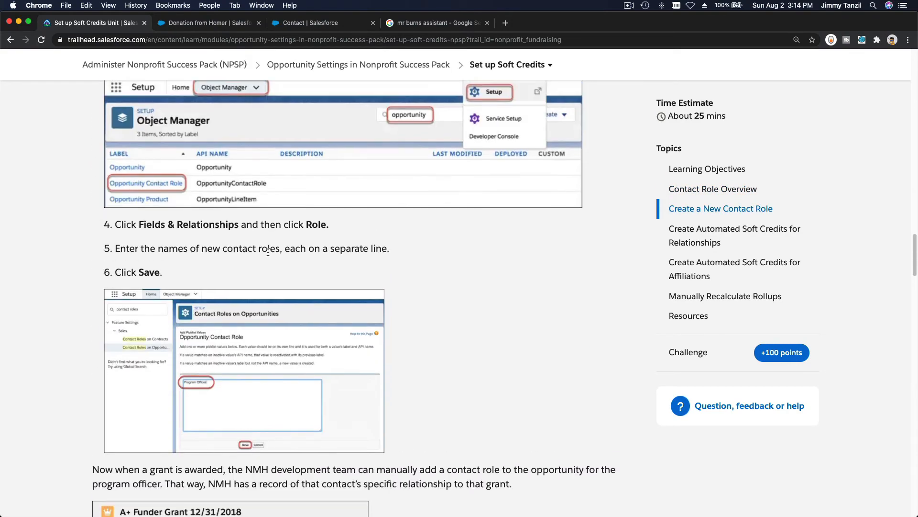
{"action": "triple_click", "coordinate": [201, 225]}
{"action": "scroll", "coordinate": [202, 225], "scroll_direction": "down", "scroll_amount": 6}
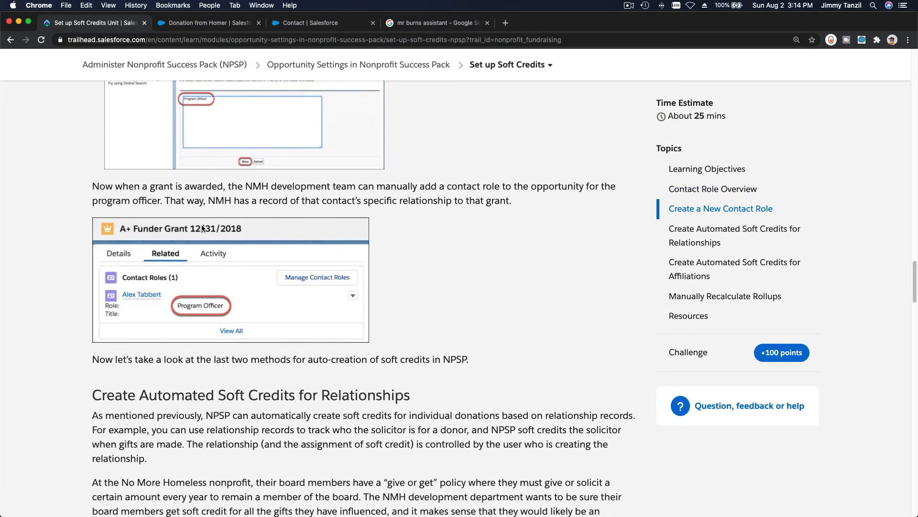
Review the Create Automated Soft Credits for Relationships section with its Solicitor example, continuing to the Affiliations section
{"action": "scroll", "coordinate": [300, 366], "scroll_direction": "down", "scroll_amount": 4}
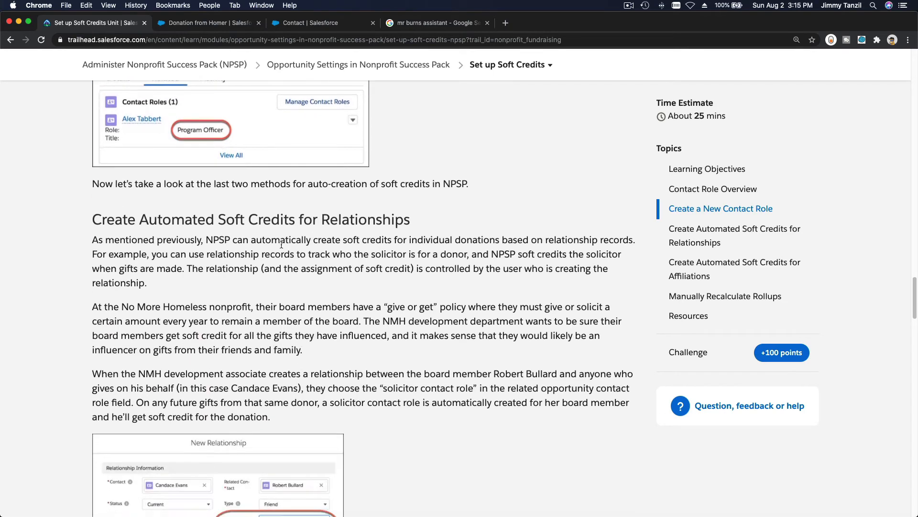
{"action": "triple_click", "coordinate": [252, 214]}
{"action": "scroll", "coordinate": [252, 214], "scroll_direction": "down", "scroll_amount": 7}
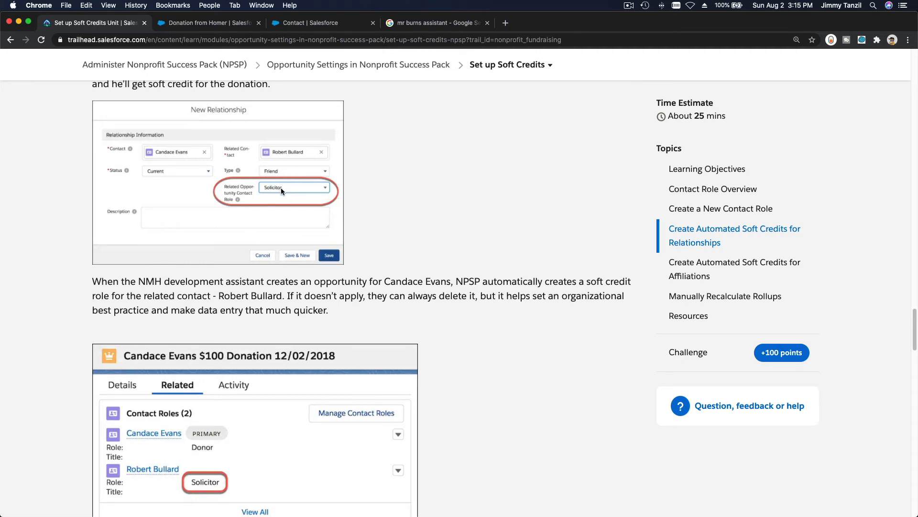
{"action": "scroll", "coordinate": [281, 190], "scroll_direction": "down", "scroll_amount": 7}
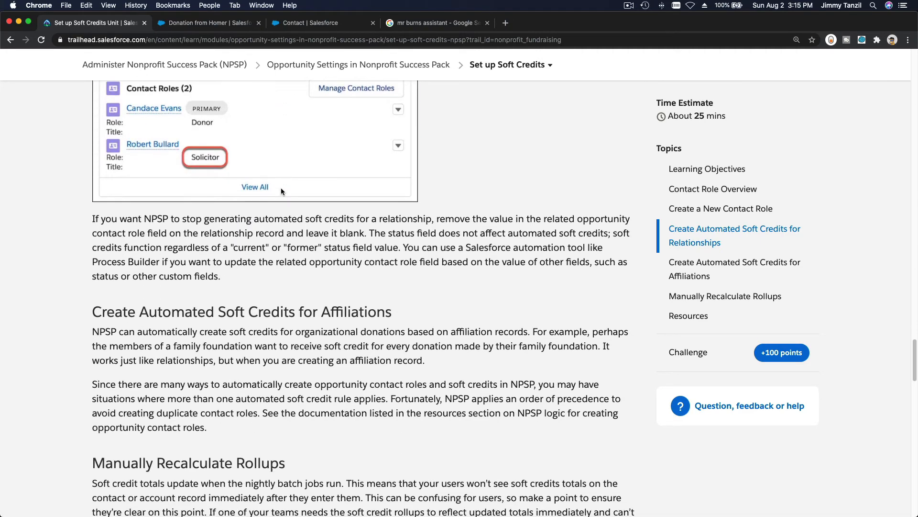
Review the Create Automated Soft Credits for Affiliations and Manually Recalculate Rollups sections, highlighting both headings
{"action": "scroll", "coordinate": [281, 190], "scroll_direction": "down", "scroll_amount": 3}
{"action": "triple_click", "coordinate": [335, 156]}
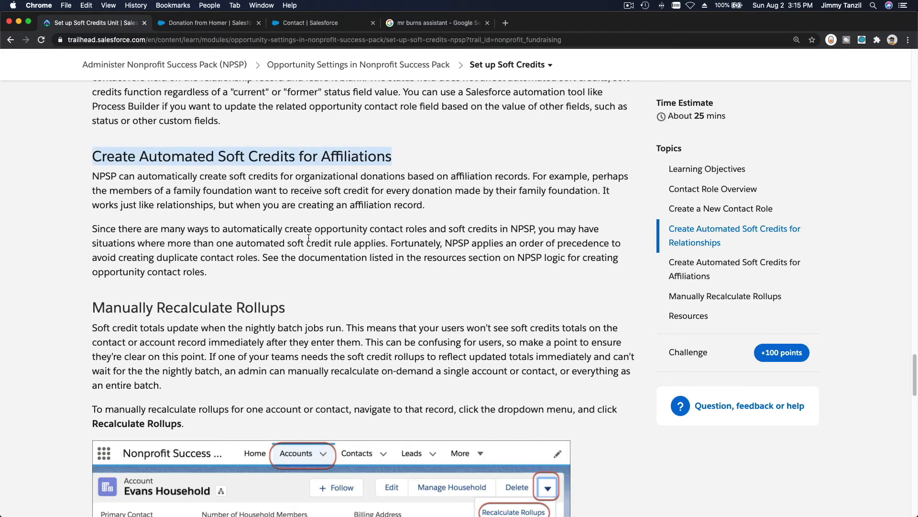
{"action": "scroll", "coordinate": [308, 238], "scroll_direction": "down", "scroll_amount": 1}
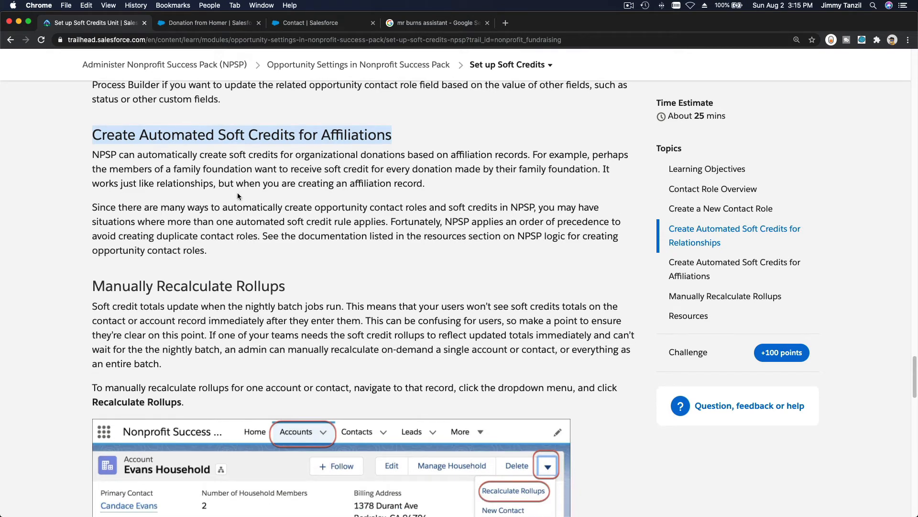
{"action": "scroll", "coordinate": [238, 196], "scroll_direction": "down", "scroll_amount": 6}
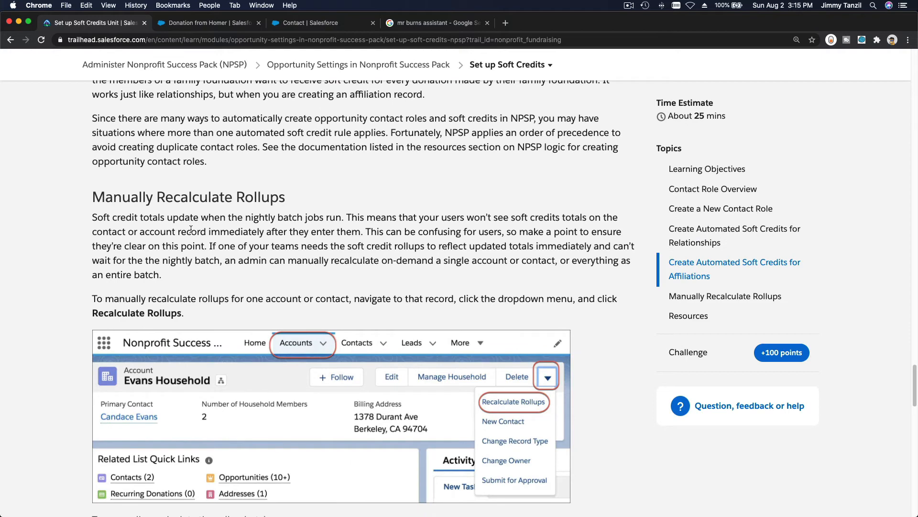
{"action": "scroll", "coordinate": [191, 229], "scroll_direction": "down", "scroll_amount": 1}
{"action": "triple_click", "coordinate": [123, 124]}
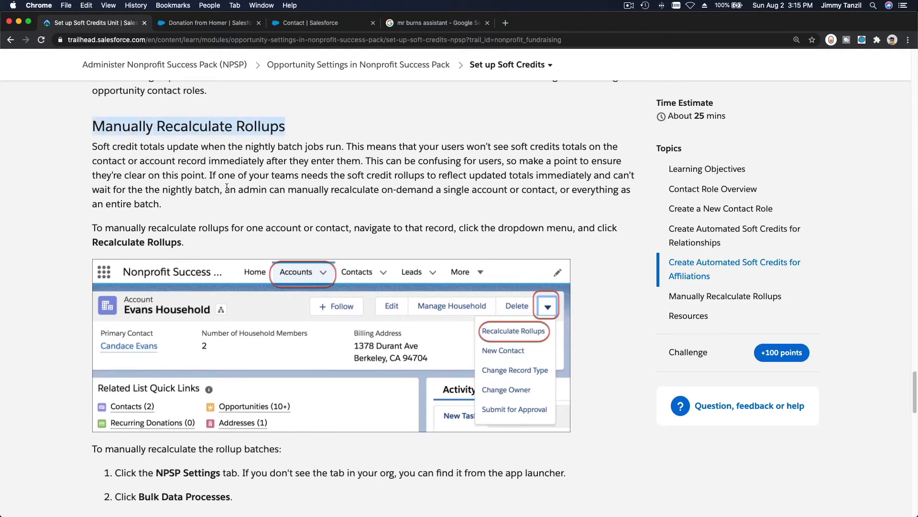
{"action": "scroll", "coordinate": [227, 187], "scroll_direction": "up", "scroll_amount": 2}
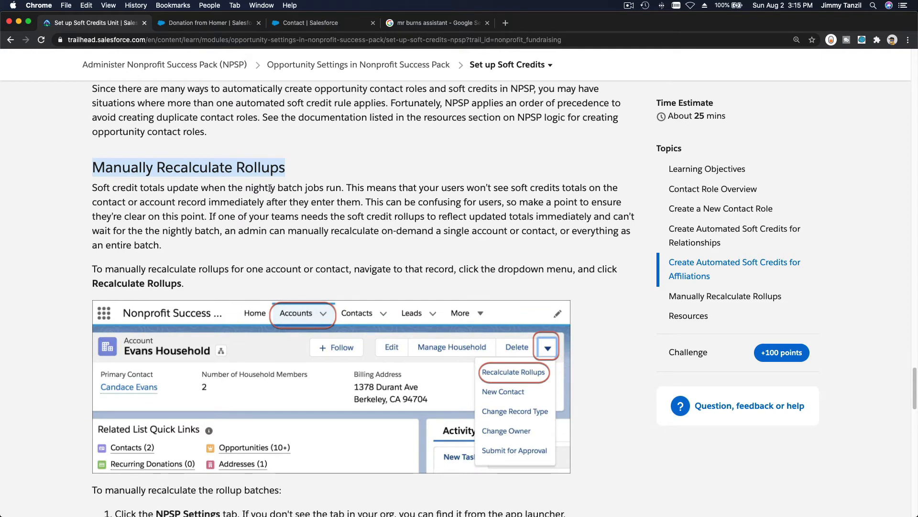
{"action": "scroll", "coordinate": [270, 188], "scroll_direction": "up", "scroll_amount": 5}
{"action": "scroll", "coordinate": [269, 188], "scroll_direction": "up", "scroll_amount": 1}
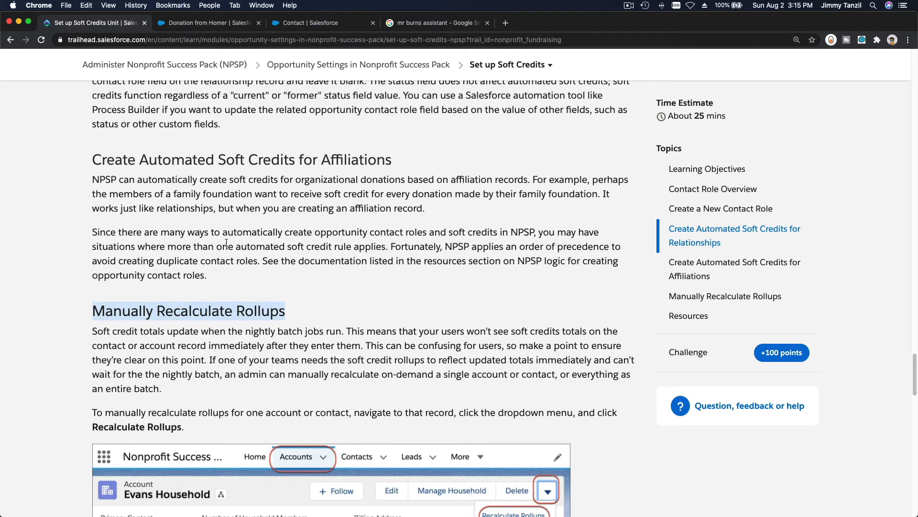
Switch to the $100 donation opportunity in Salesforce and view the contact details of the first Household Member in its contact roles
{"action": "left_click", "coordinate": [205, 23]}
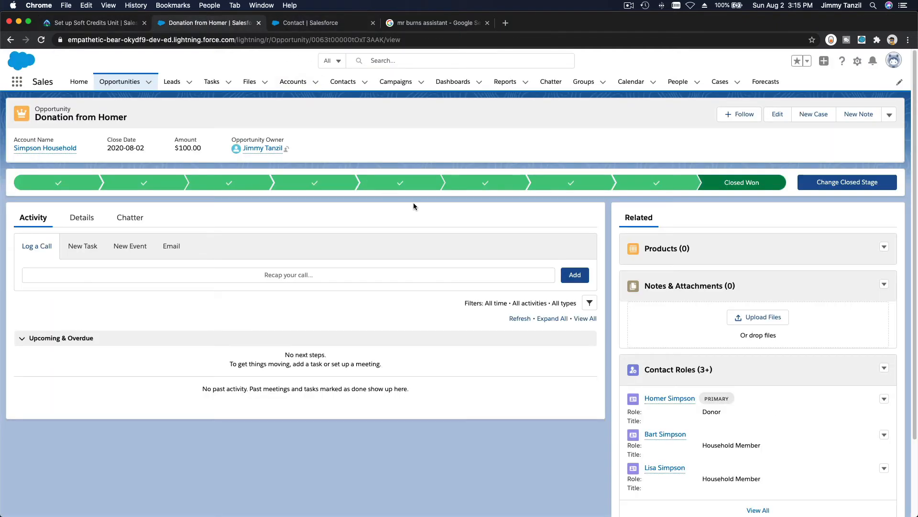
{"action": "scroll", "coordinate": [621, 334], "scroll_direction": "down", "scroll_amount": 3}
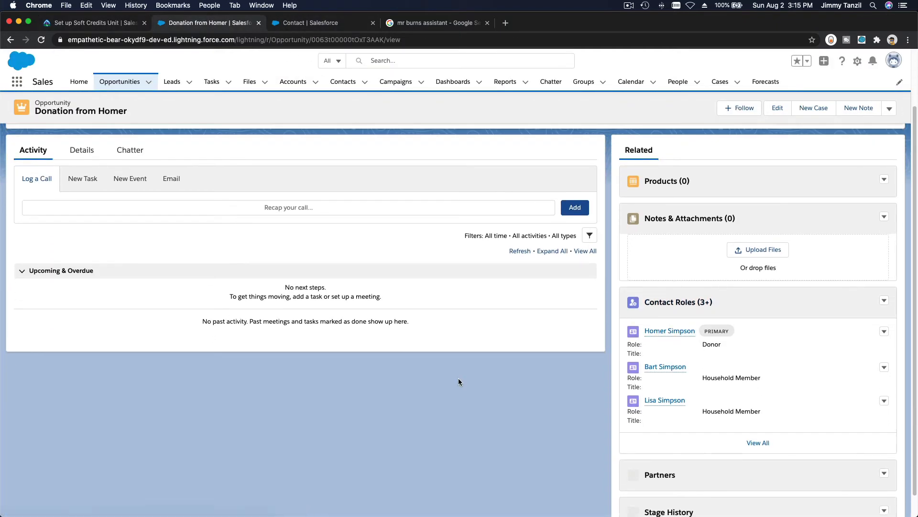
{"action": "scroll", "coordinate": [458, 378], "scroll_direction": "up", "scroll_amount": 3}
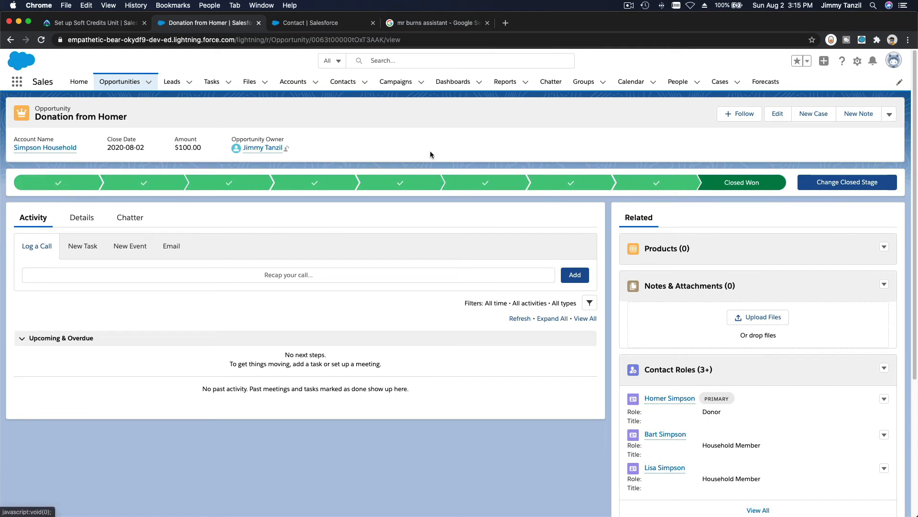
{"action": "scroll", "coordinate": [493, 258], "scroll_direction": "down", "scroll_amount": 5}
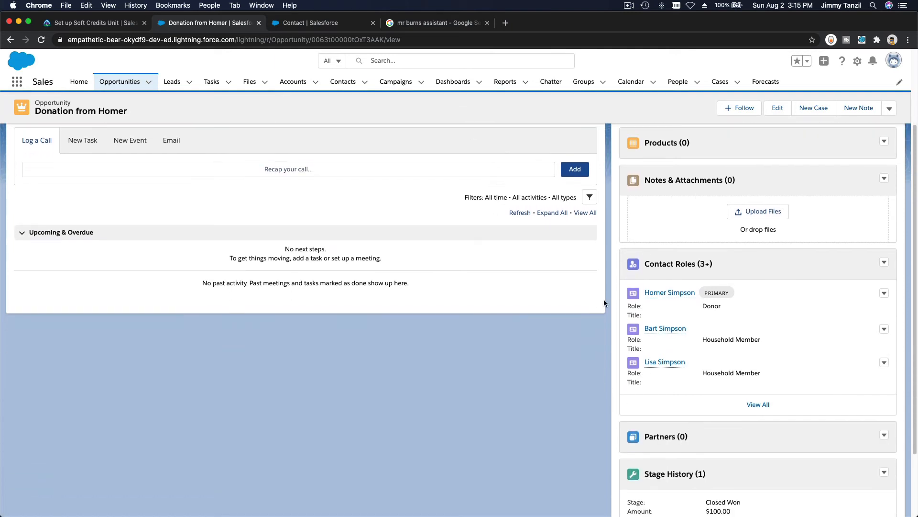
{"action": "left_click", "coordinate": [657, 329]}
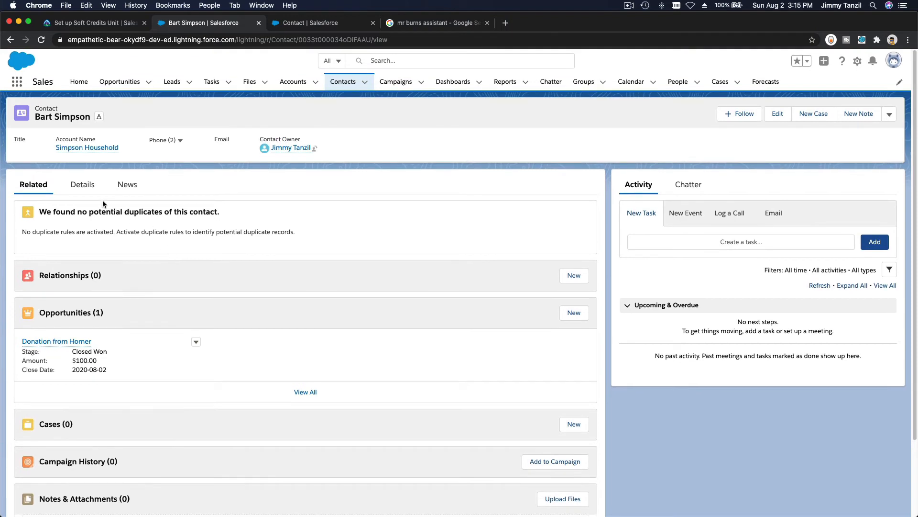
{"action": "left_click", "coordinate": [82, 185]}
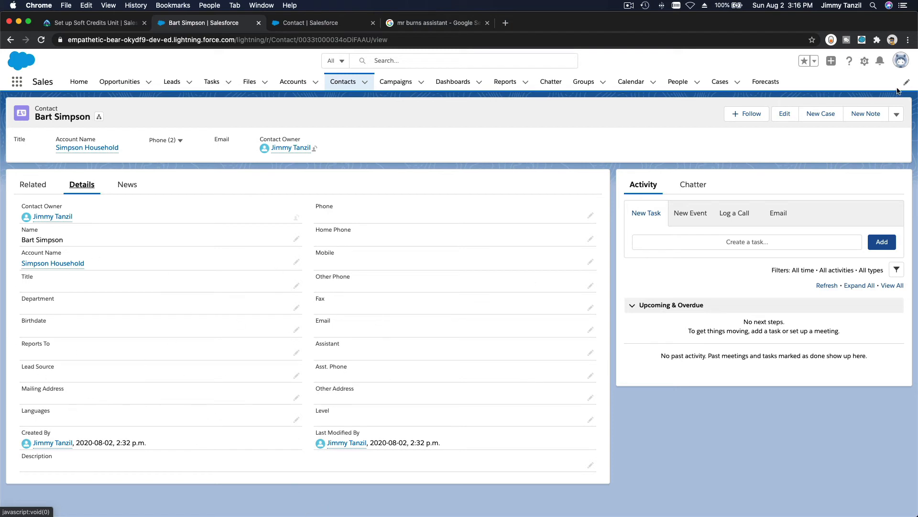
Edit the contact record page in Lightning App Builder and open the previewed Contact Layout linked from its Highlights Panel
{"action": "left_click", "coordinate": [864, 62]}
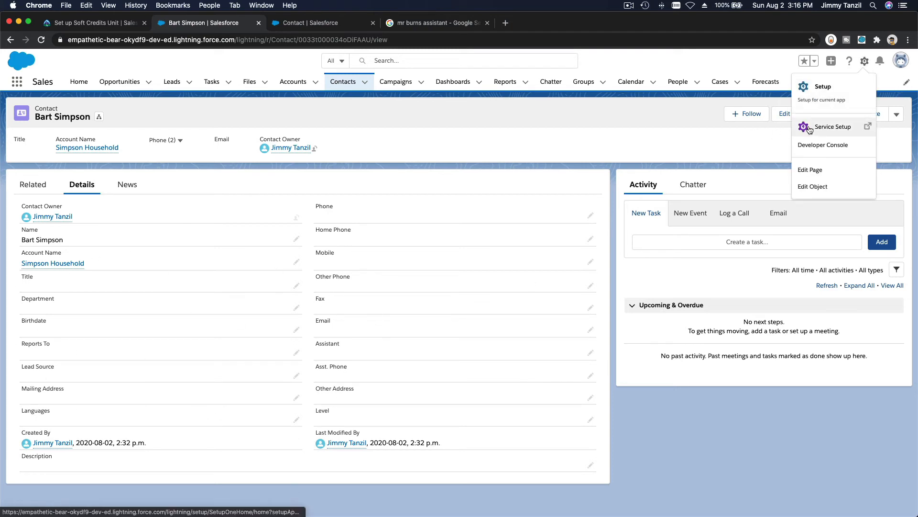
{"action": "left_click", "coordinate": [818, 168]}
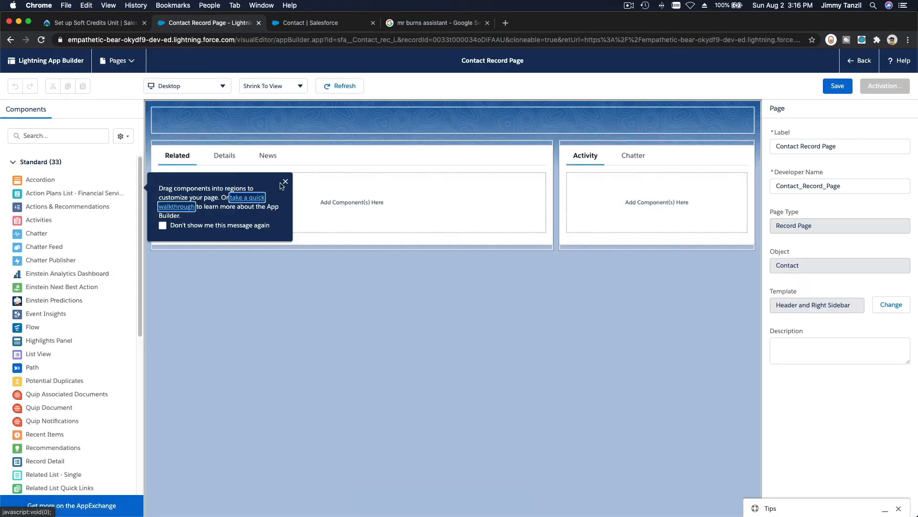
{"action": "left_click", "coordinate": [284, 183]}
{"action": "left_click", "coordinate": [260, 229]}
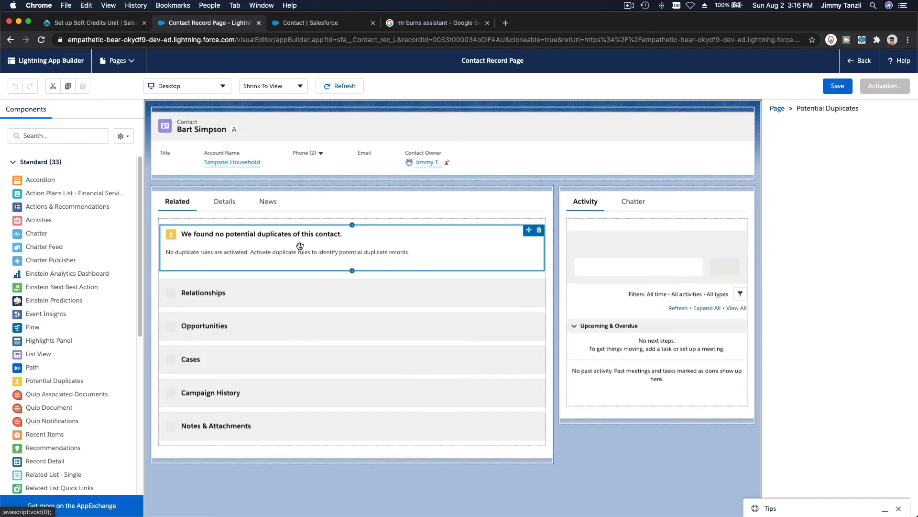
{"action": "left_click", "coordinate": [224, 201]}
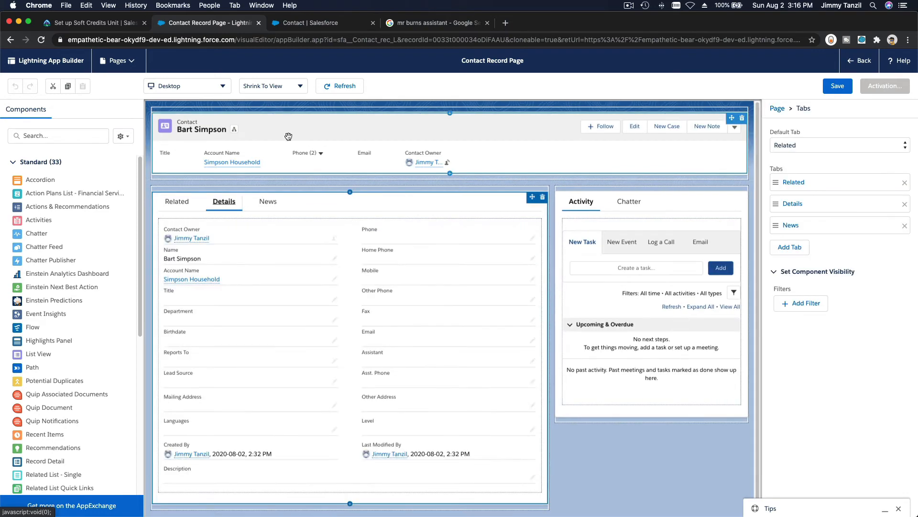
{"action": "left_click", "coordinate": [287, 136]}
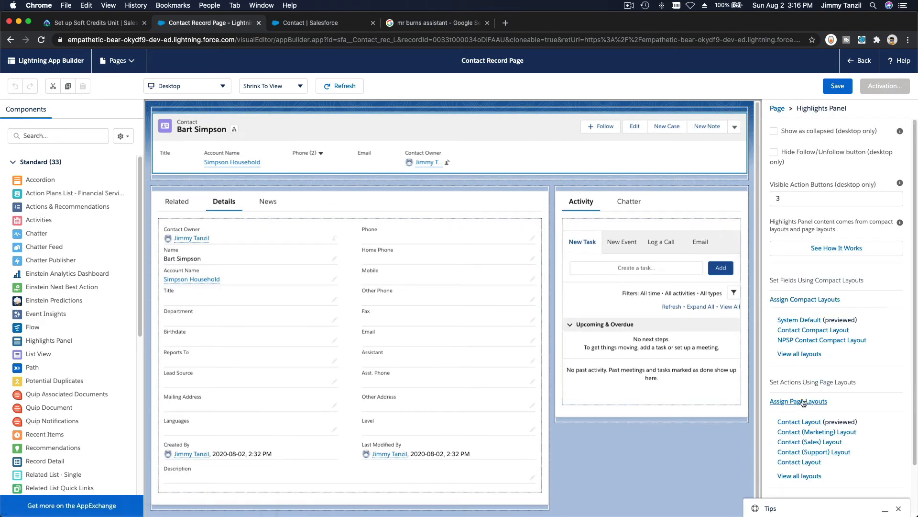
{"action": "left_click", "coordinate": [804, 424]}
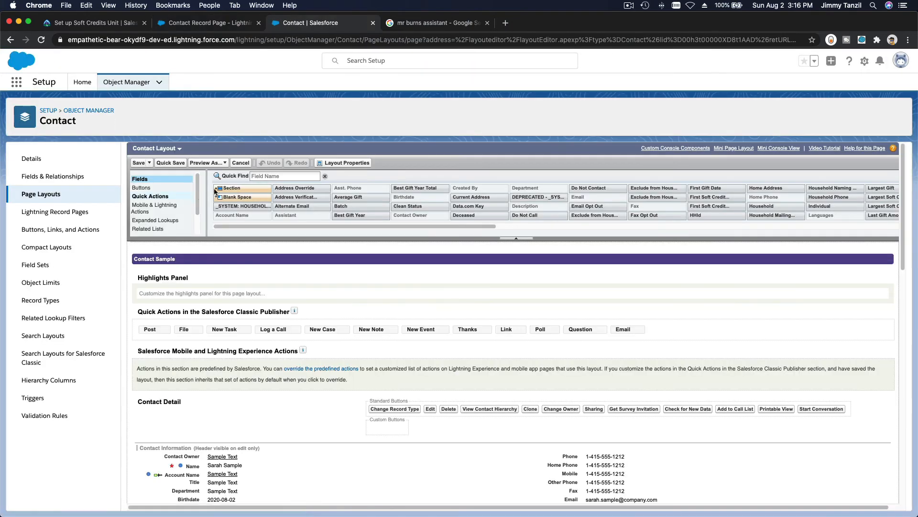
Add the Soft Credit Total field below Lead Source in the layout's Contact Information section and save the layout
{"action": "left_click", "coordinate": [284, 176]}
{"action": "type", "text": "soft"}
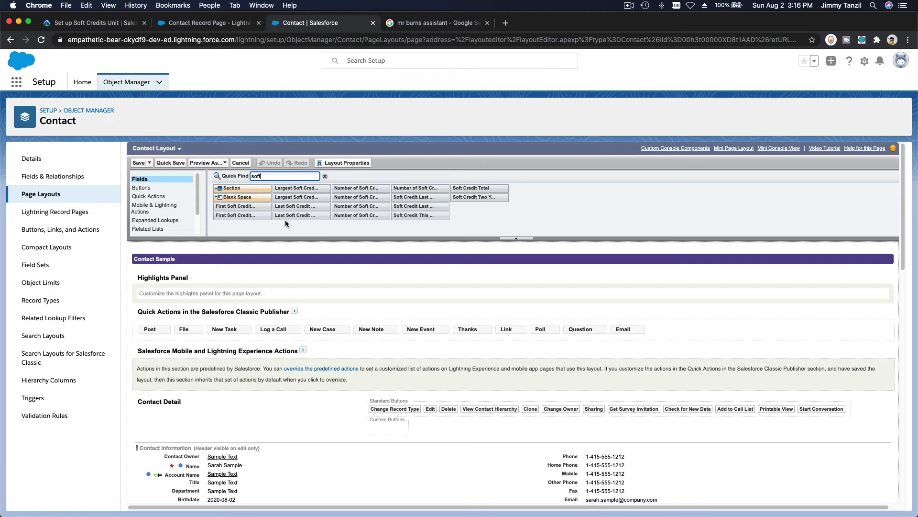
{"action": "mouse_move", "coordinate": [421, 192]}
{"action": "scroll", "coordinate": [458, 380], "scroll_direction": "down", "scroll_amount": 3}
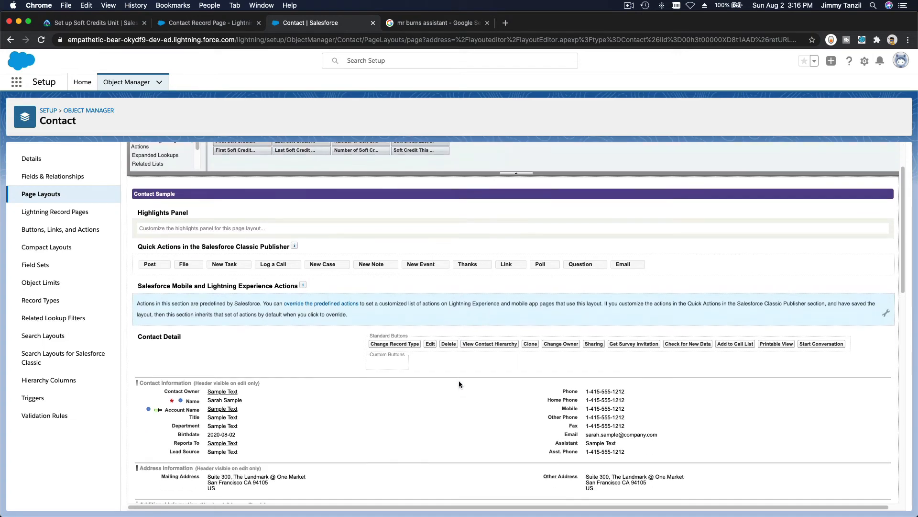
{"action": "scroll", "coordinate": [458, 384], "scroll_direction": "down", "scroll_amount": 3}
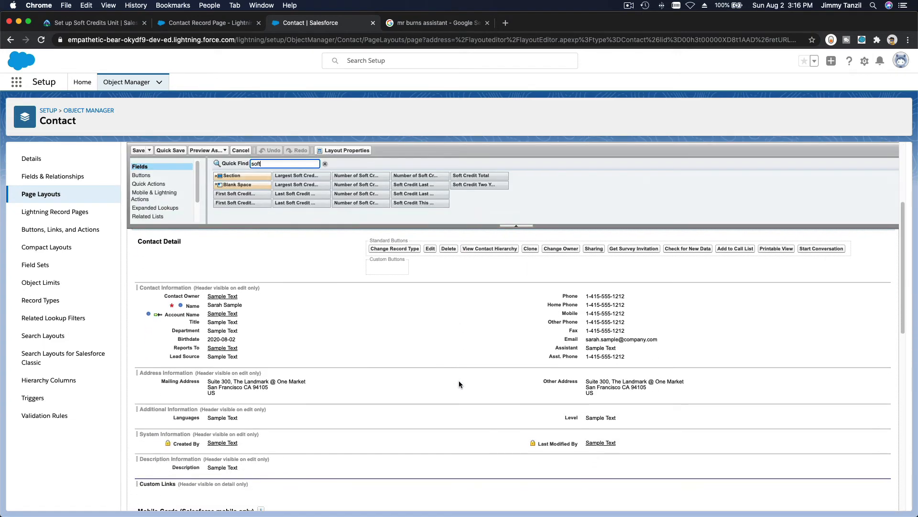
{"action": "mouse_move", "coordinate": [464, 172]}
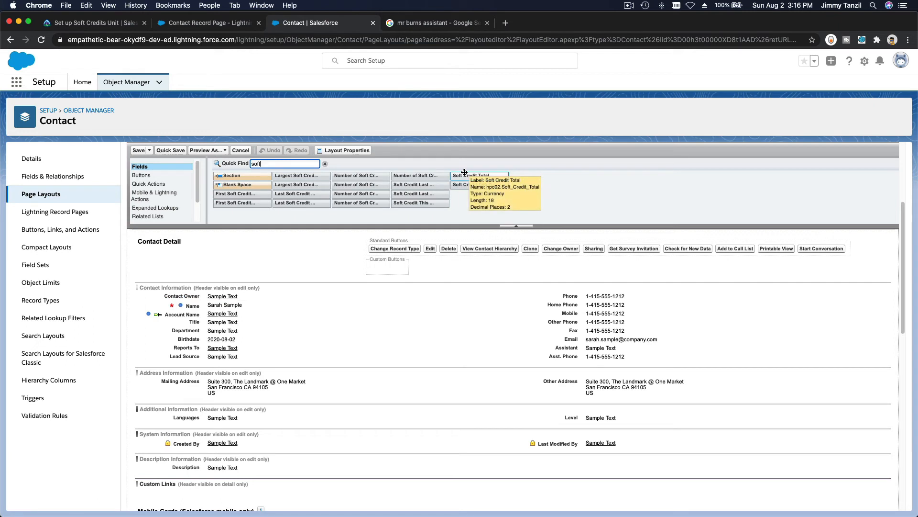
{"action": "left_click_drag", "start_coordinate": [464, 172], "coordinate": [306, 360]}
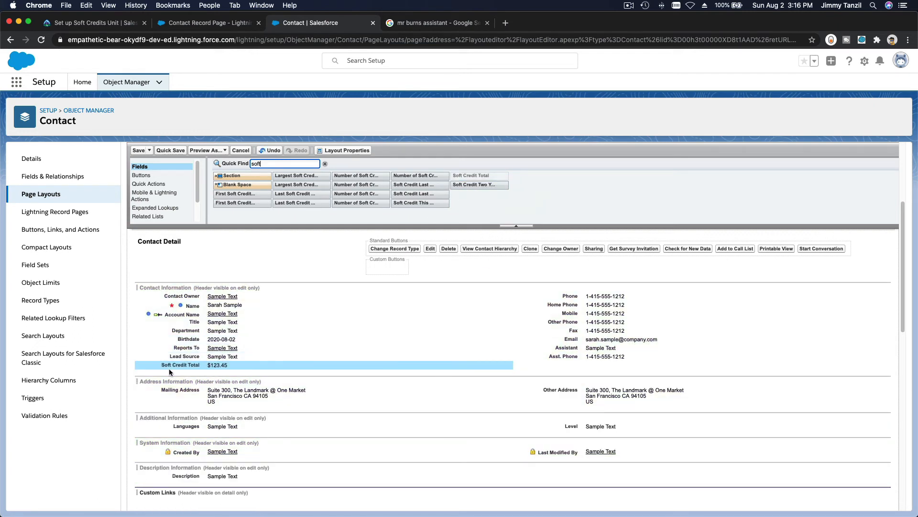
{"action": "left_click", "coordinate": [136, 150]}
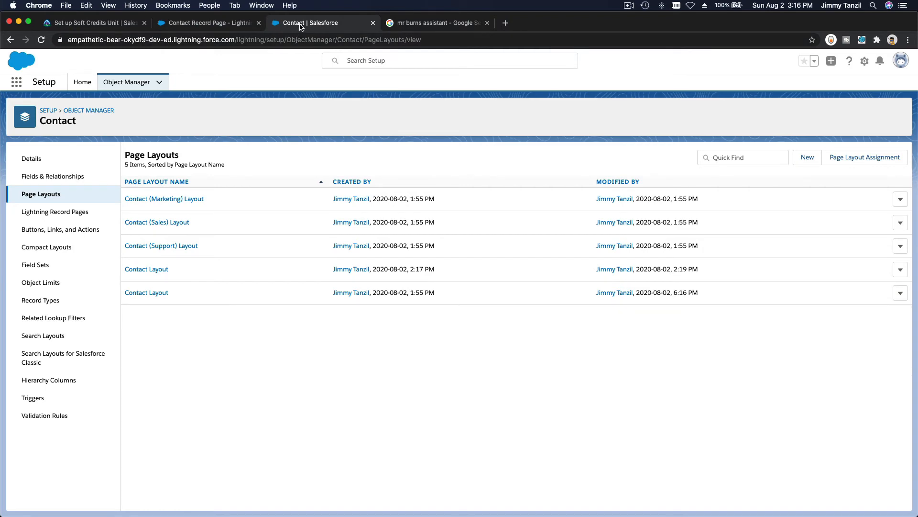
Close the Contact setup and Google search pages, and leave Lightning App Builder for the contact record without saving the page
{"action": "left_click", "coordinate": [373, 23]}
{"action": "left_click", "coordinate": [373, 23]}
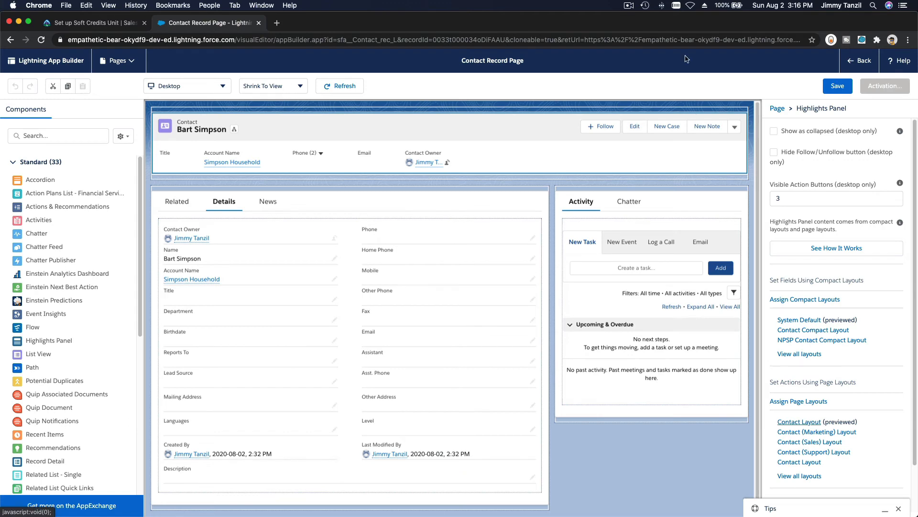
{"action": "left_click", "coordinate": [846, 66]}
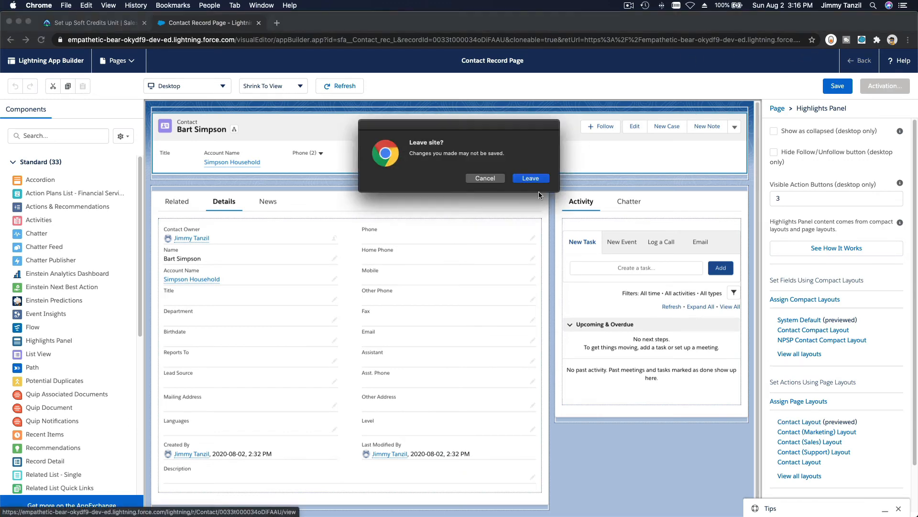
{"action": "left_click", "coordinate": [534, 175]}
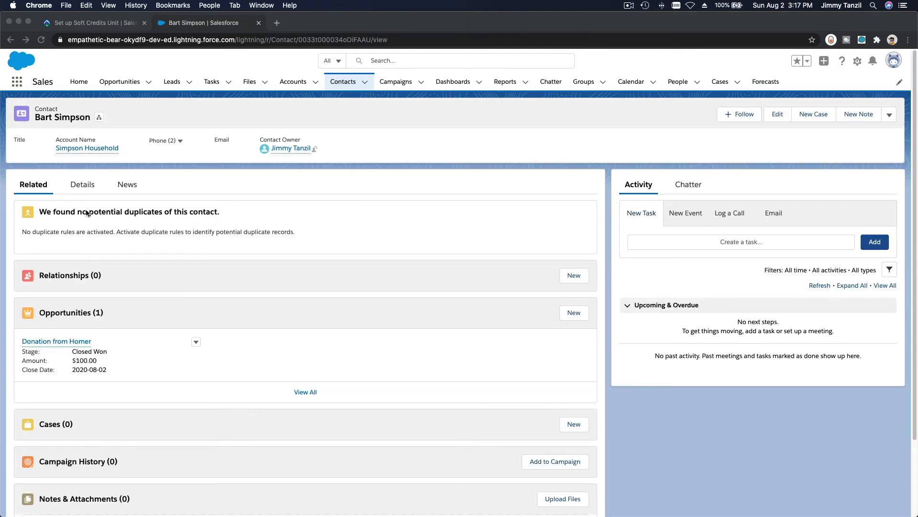
Look through the contact's related records and open the household account it belongs to
{"action": "scroll", "coordinate": [190, 222], "scroll_direction": "down", "scroll_amount": 1}
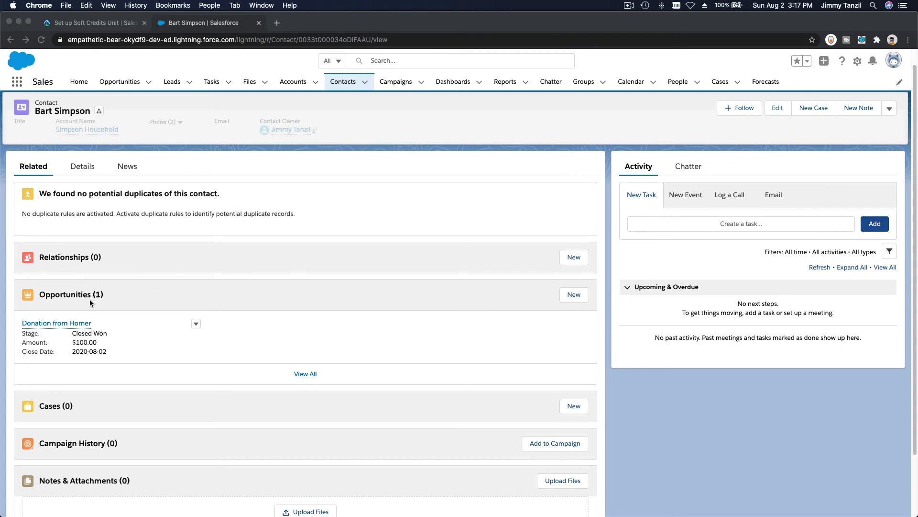
{"action": "scroll", "coordinate": [137, 237], "scroll_direction": "up", "scroll_amount": 1}
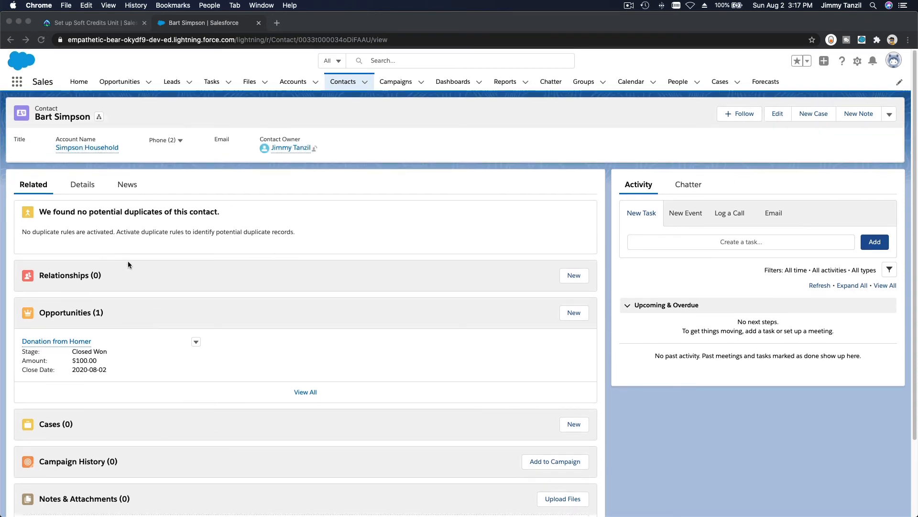
{"action": "scroll", "coordinate": [127, 260], "scroll_direction": "down", "scroll_amount": 2}
{"action": "scroll", "coordinate": [128, 263], "scroll_direction": "up", "scroll_amount": 3}
{"action": "left_click", "coordinate": [81, 148]}
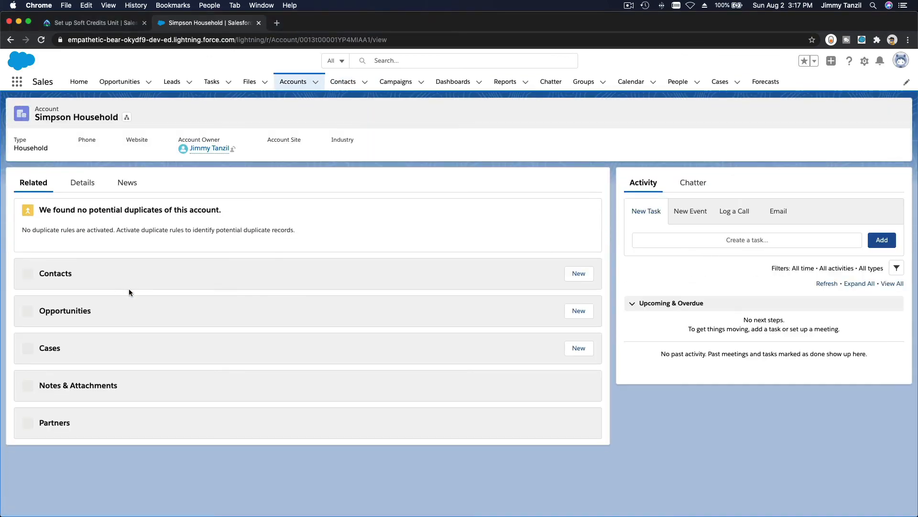
Check the details of the first contact in the second row of the household's contacts, reload the record, and return to the household account
{"action": "left_click", "coordinate": [66, 351]}
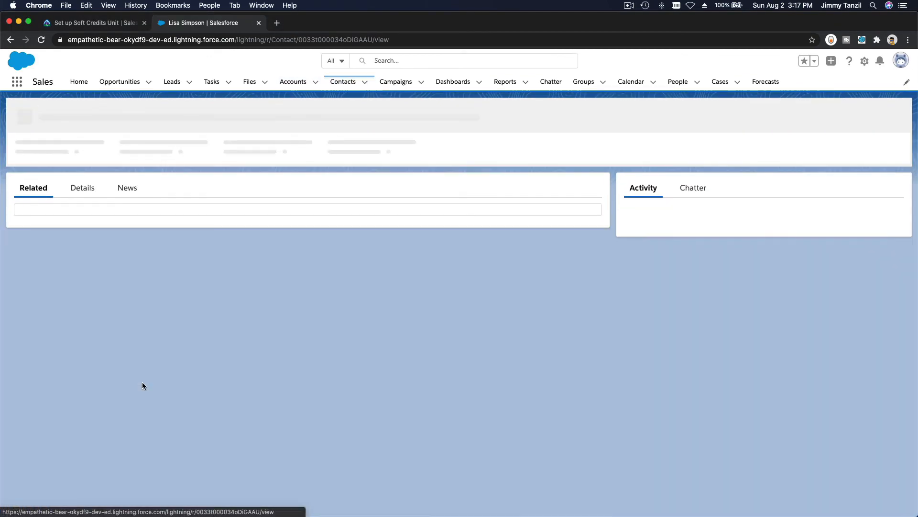
{"action": "left_click", "coordinate": [83, 185]}
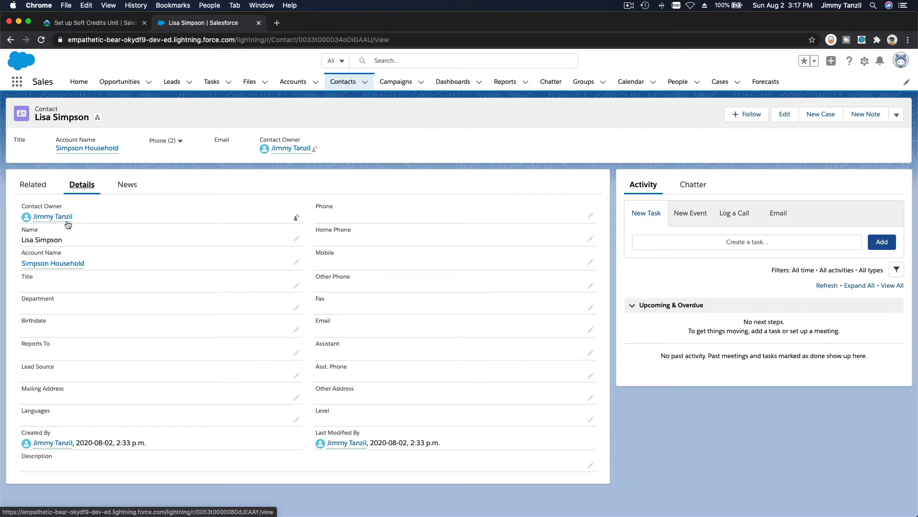
{"action": "left_click", "coordinate": [42, 43]}
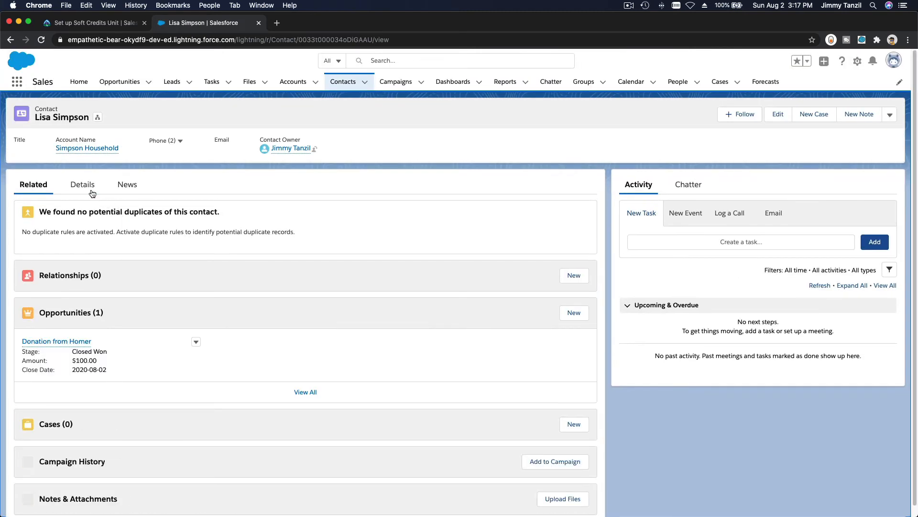
{"action": "left_click", "coordinate": [92, 193]}
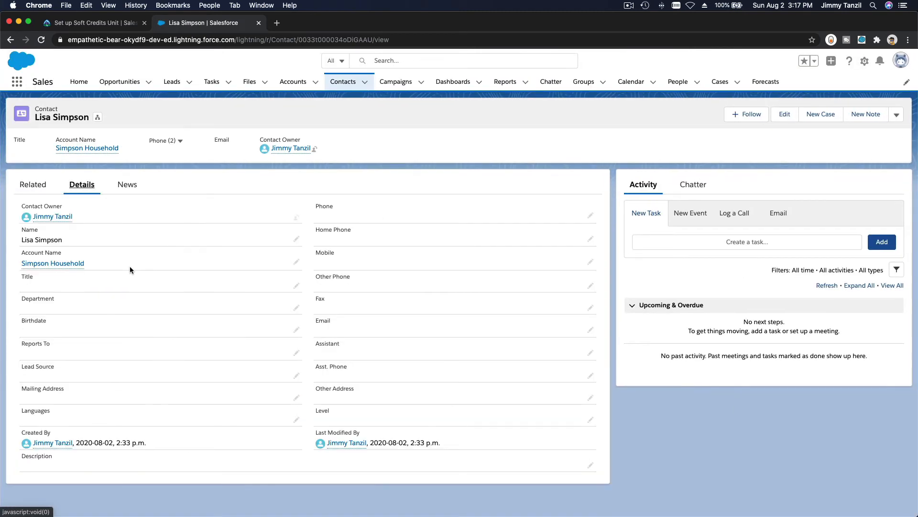
{"action": "left_click", "coordinate": [89, 148]}
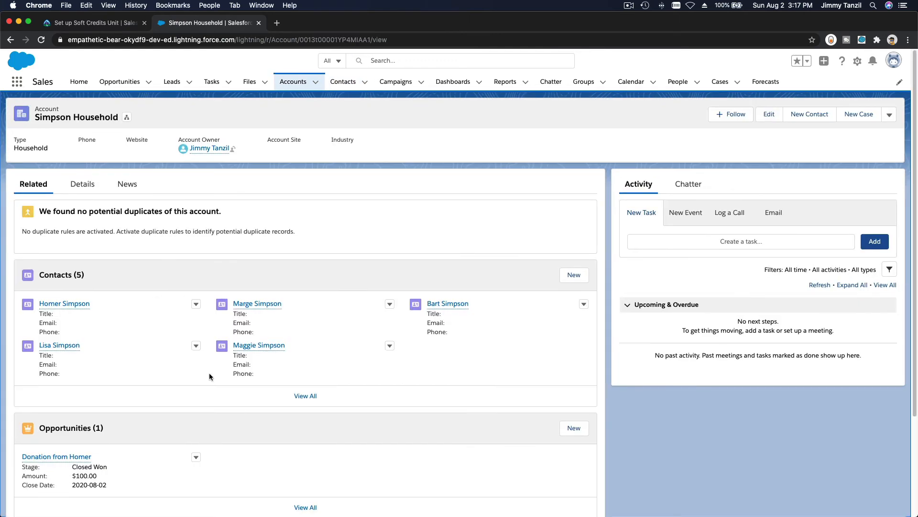
Check the details of the third contact in the household's first row and read Trailhead's Manually Recalculate Rollups instructions
{"action": "left_click", "coordinate": [447, 306]}
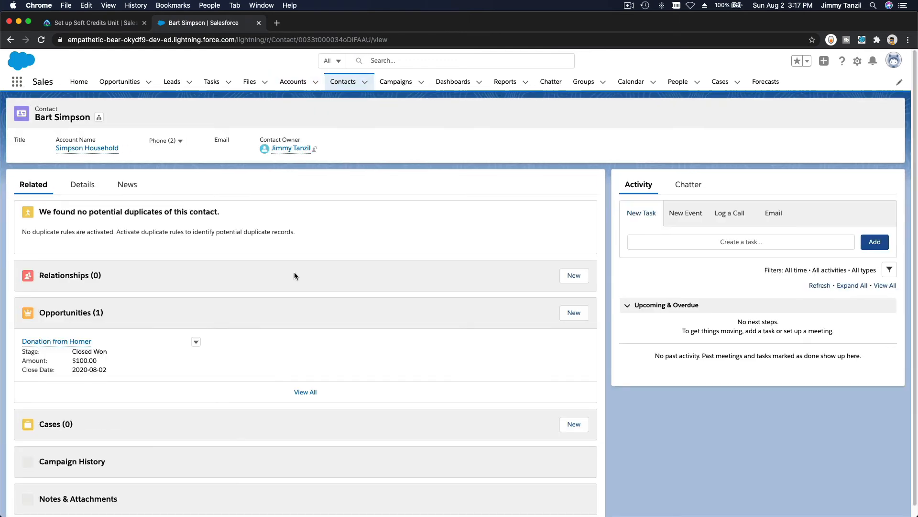
{"action": "left_click", "coordinate": [82, 185]}
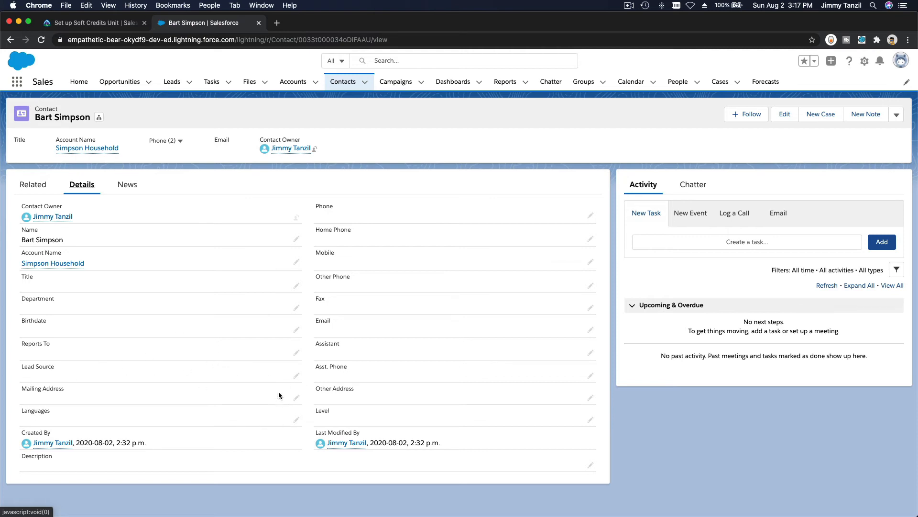
{"action": "left_click", "coordinate": [106, 22]}
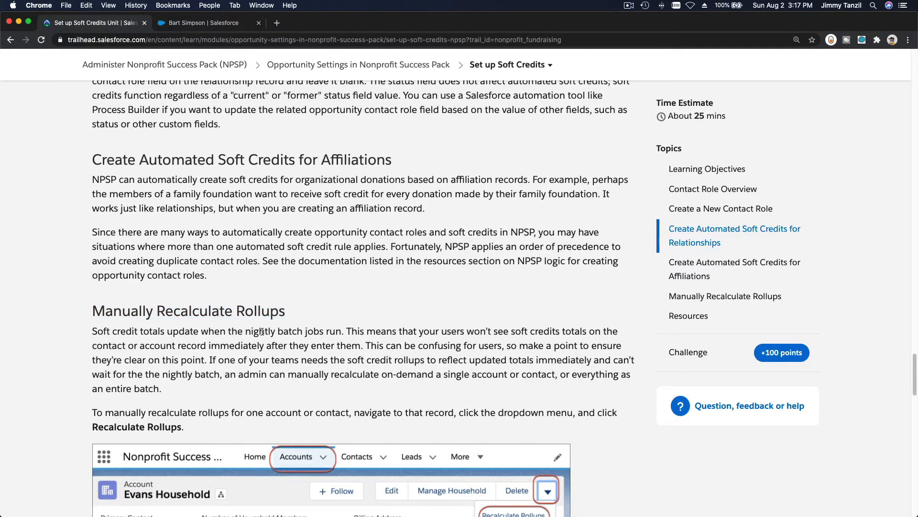
{"action": "double_click", "coordinate": [261, 332]}
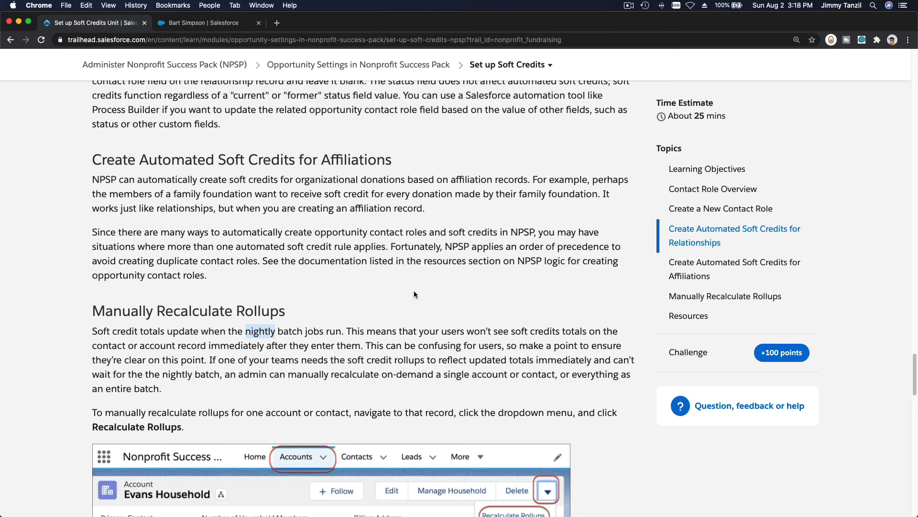
{"action": "scroll", "coordinate": [414, 291], "scroll_direction": "down", "scroll_amount": 4}
{"action": "scroll", "coordinate": [414, 291], "scroll_direction": "down", "scroll_amount": 1}
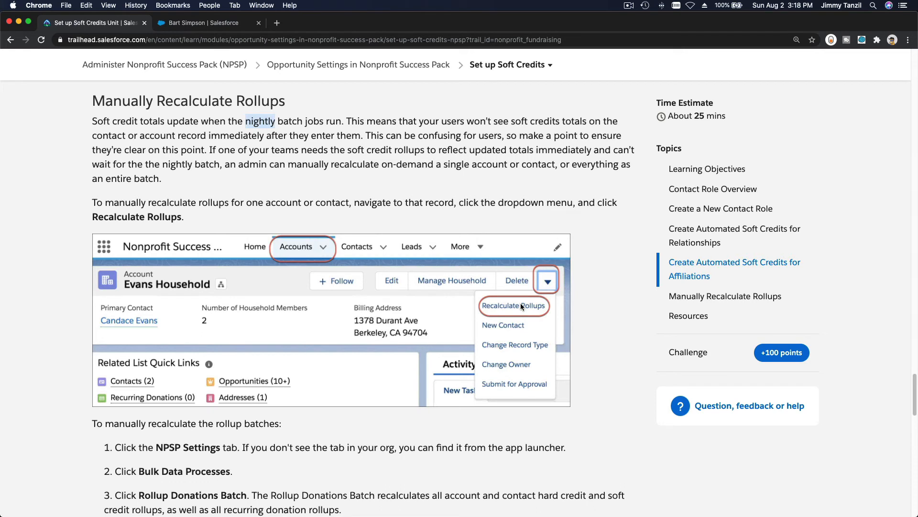
{"action": "triple_click", "coordinate": [190, 197]}
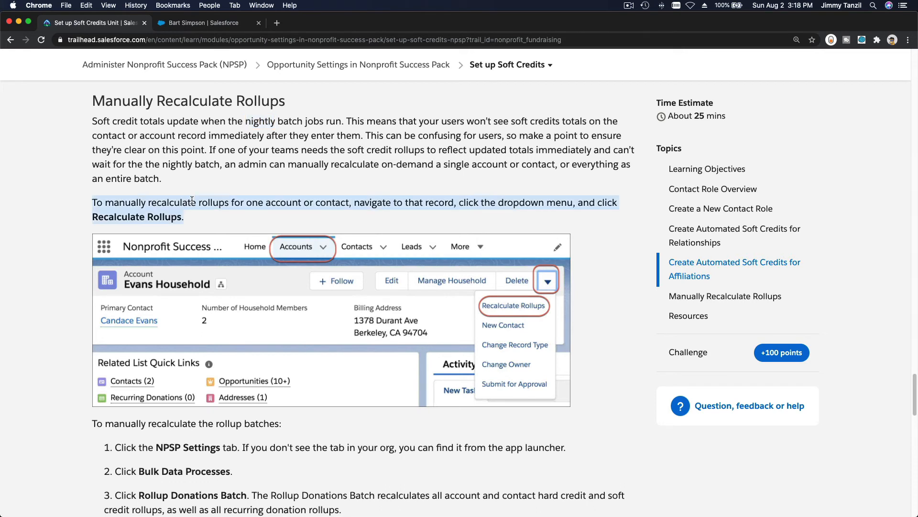
{"action": "left_click", "coordinate": [190, 150]}
Return to the contact record in Salesforce, reload it, and check its details again for Soft Credit Total
{"action": "left_click", "coordinate": [186, 23]}
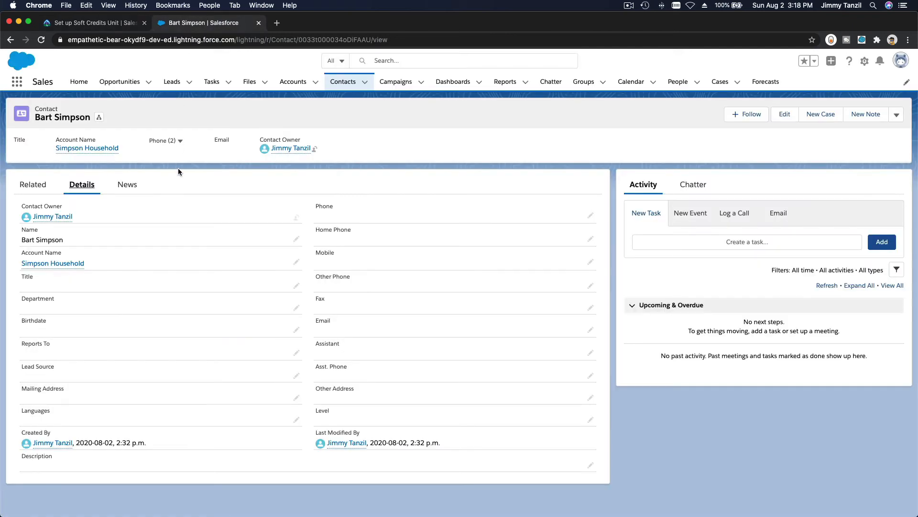
{"action": "left_click", "coordinate": [41, 39]}
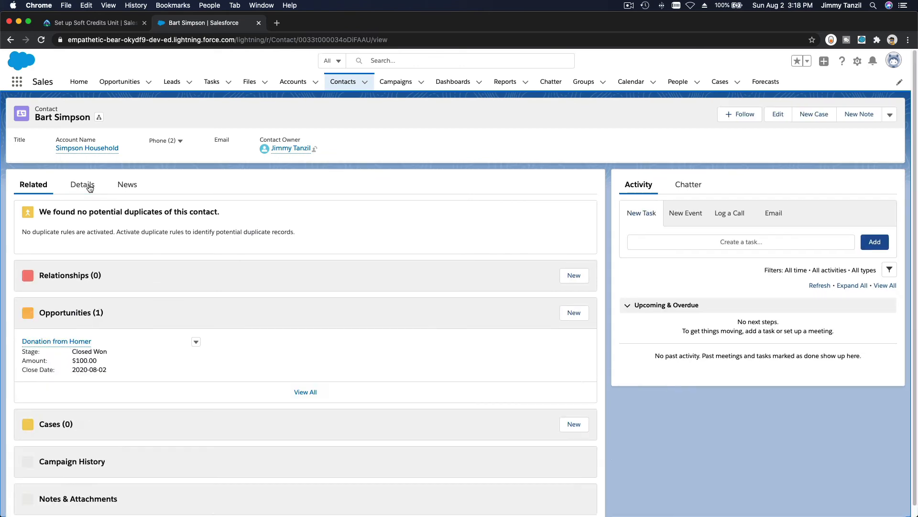
{"action": "left_click", "coordinate": [89, 186]}
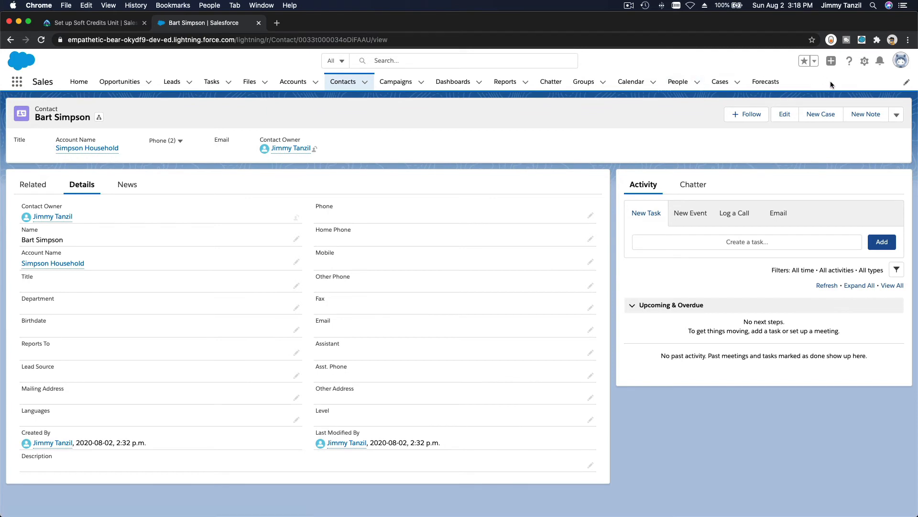
Log out of the Salesforce playground org and close its login page
{"action": "left_click", "coordinate": [866, 62]}
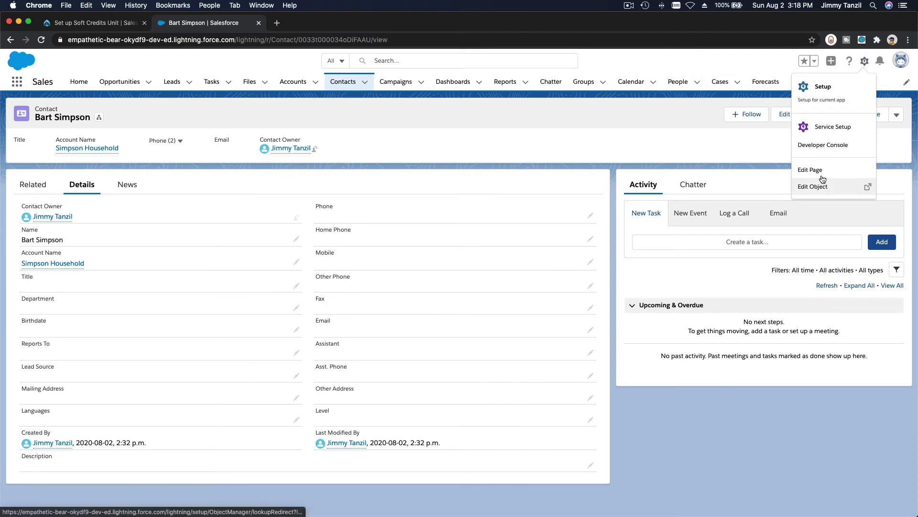
{"action": "left_click", "coordinate": [903, 63]}
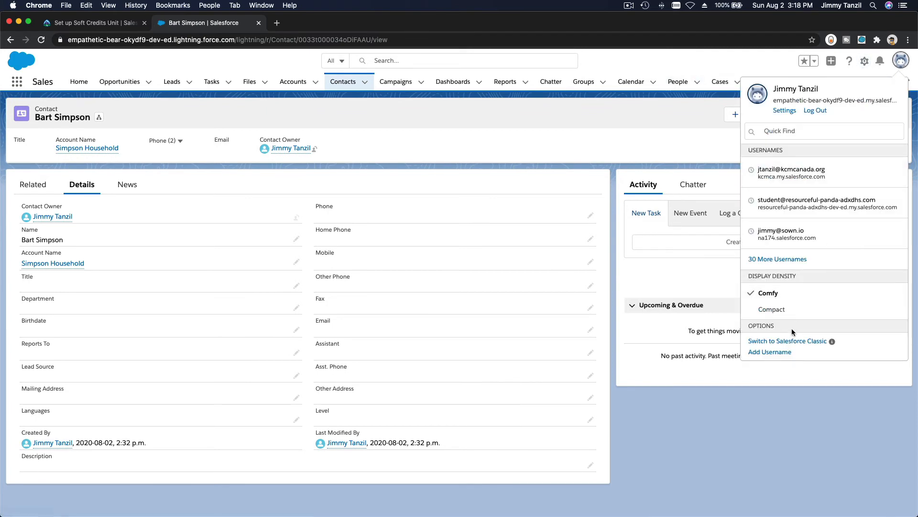
{"action": "left_click", "coordinate": [820, 112]}
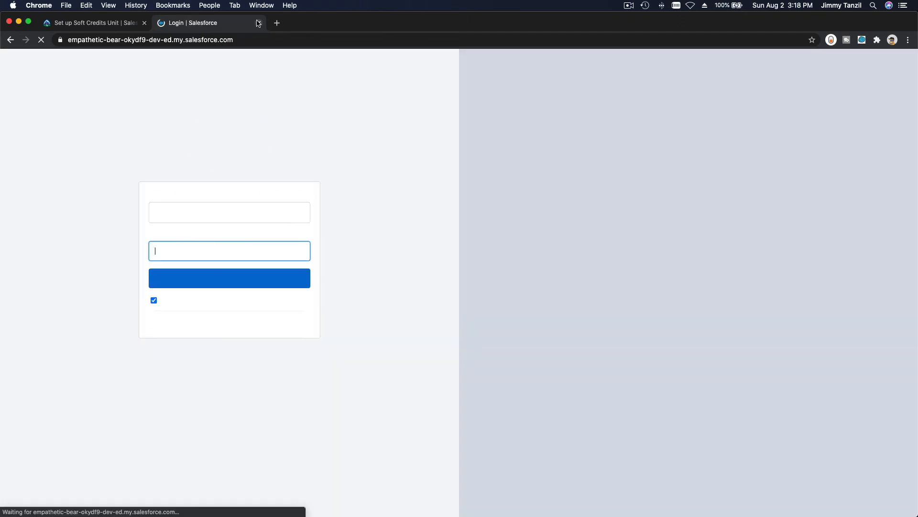
{"action": "left_click", "coordinate": [258, 23]}
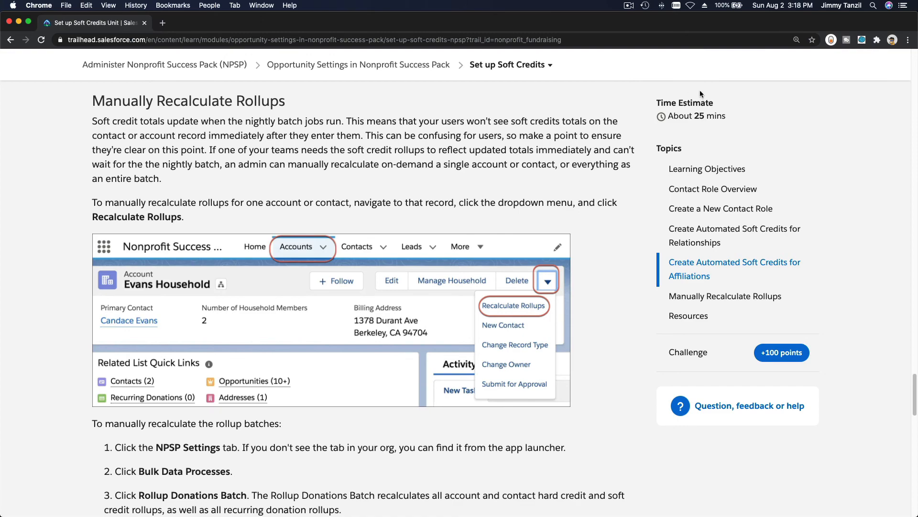
Open Trailhead's Hands-On Orgs list in a separate browser tab and launch the empathetic-bear-okydf9 playground
{"action": "left_click", "coordinate": [707, 169]}
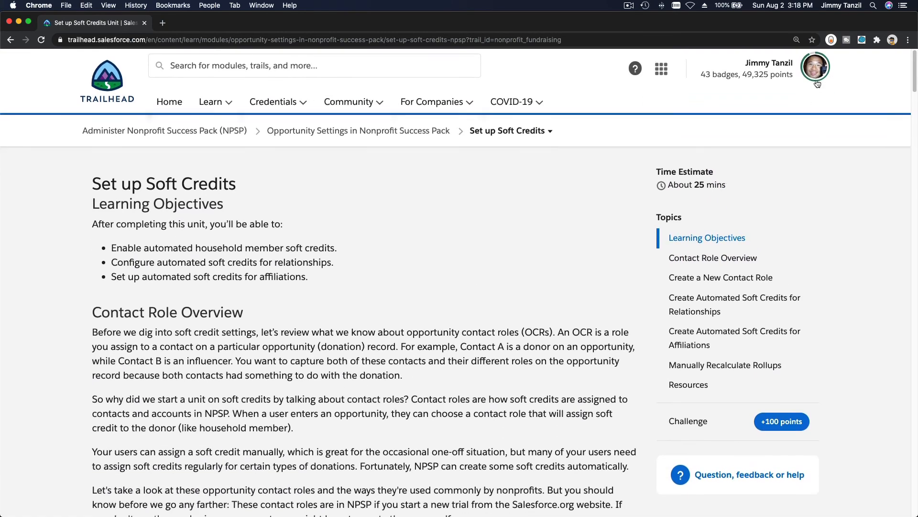
{"action": "left_click", "coordinate": [817, 84]}
{"action": "left_click", "coordinate": [726, 228], "text": "super"}
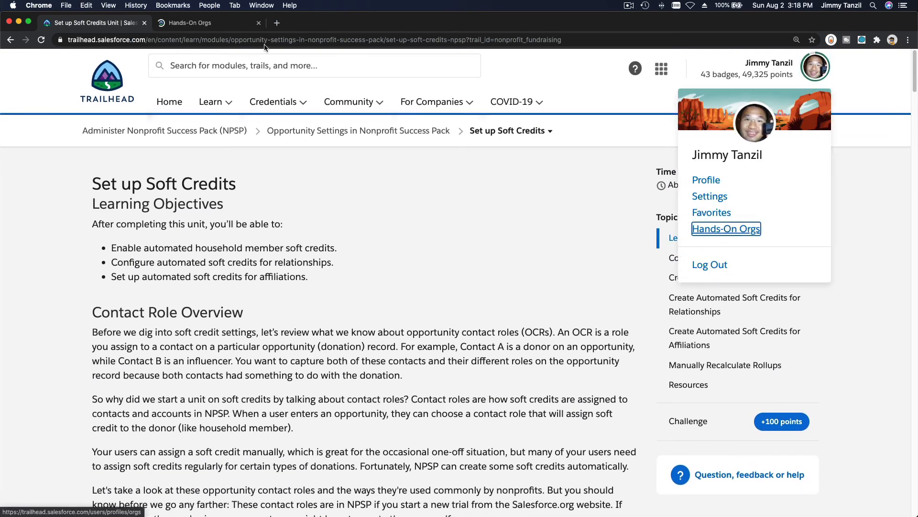
{"action": "left_click", "coordinate": [221, 27]}
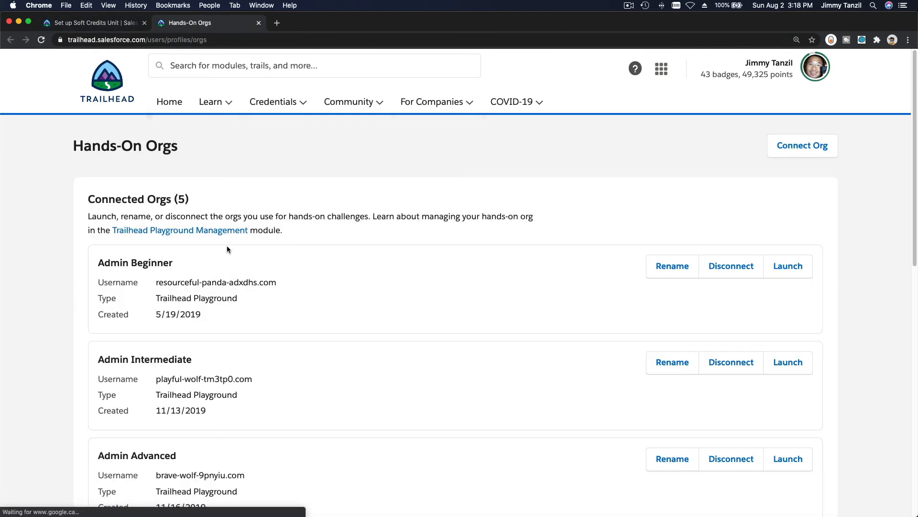
{"action": "scroll", "coordinate": [227, 246], "scroll_direction": "down", "scroll_amount": 10}
{"action": "left_click", "coordinate": [787, 213]}
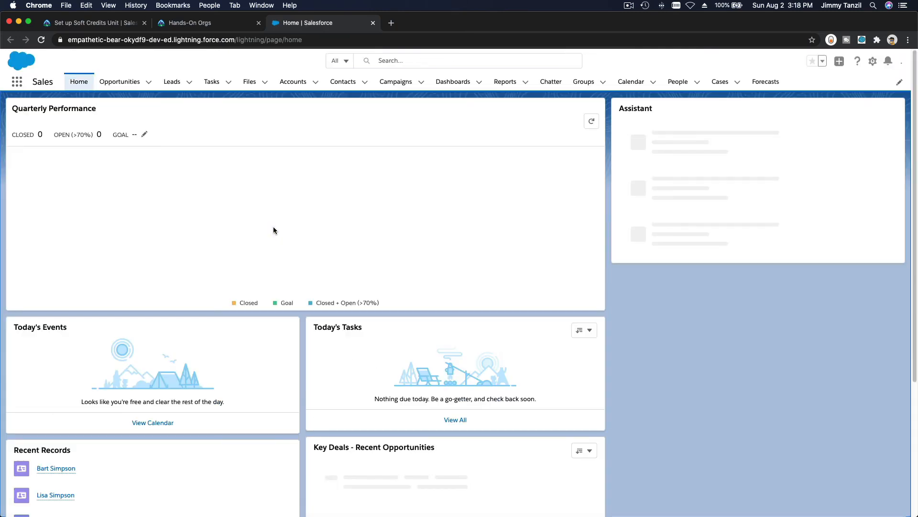
Open the household account and check Soft Credit Total in the details of the first contact in its second row
{"action": "left_click", "coordinate": [293, 82]}
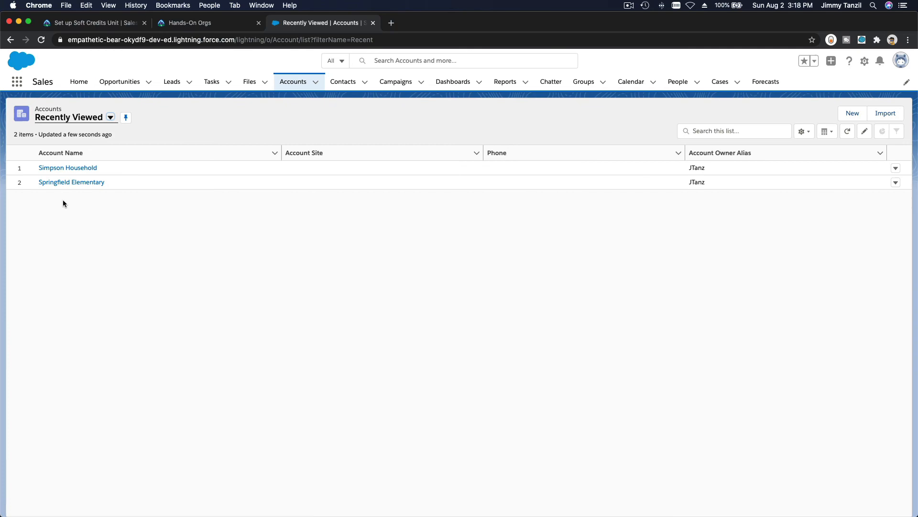
{"action": "left_click", "coordinate": [65, 167]}
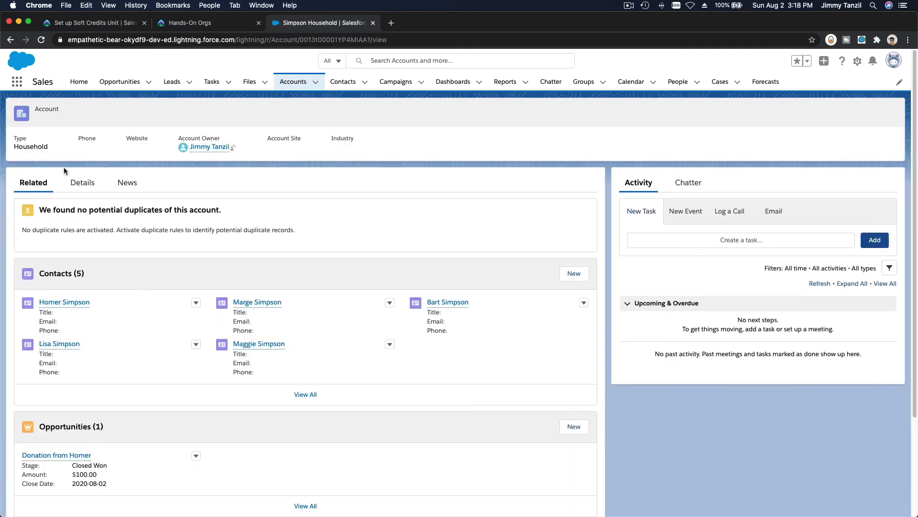
{"action": "left_click", "coordinate": [66, 346]}
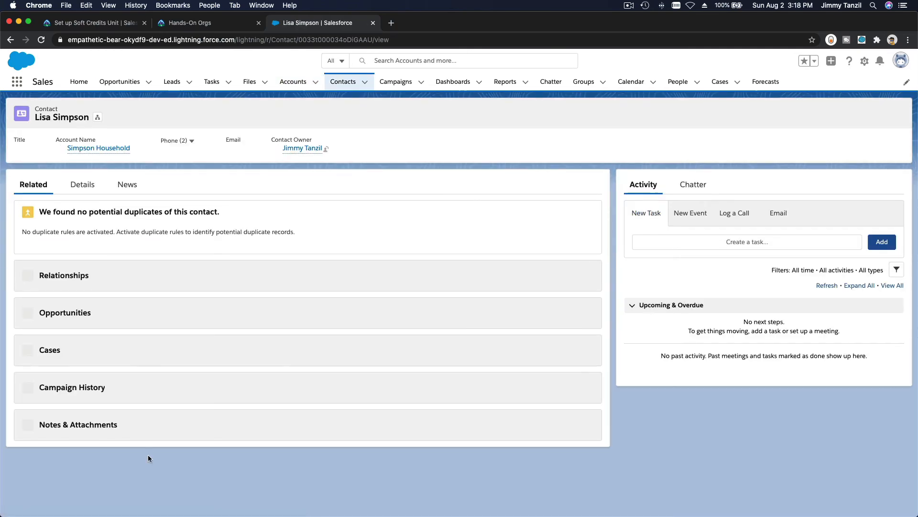
{"action": "left_click", "coordinate": [82, 186]}
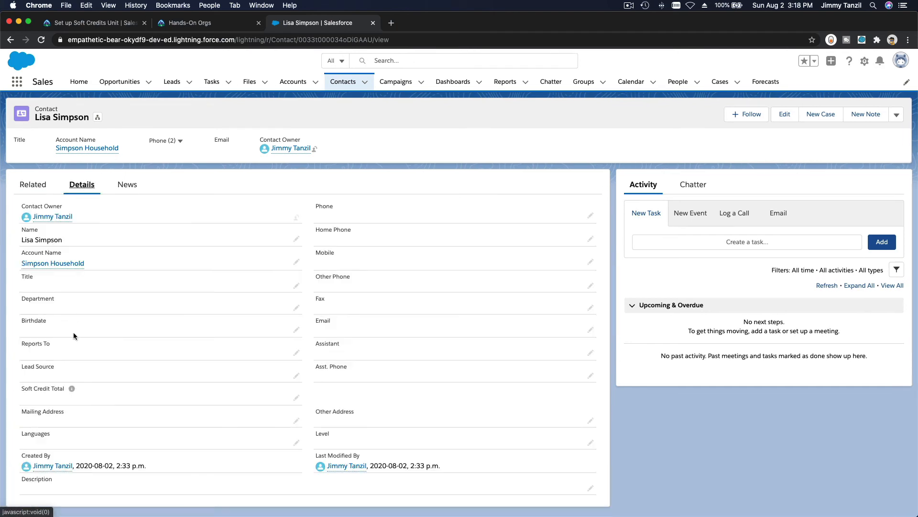
{"action": "mouse_move", "coordinate": [73, 389]}
Return to the household account and look through its additional record actions for Recalculate Rollups
{"action": "left_click", "coordinate": [80, 148]}
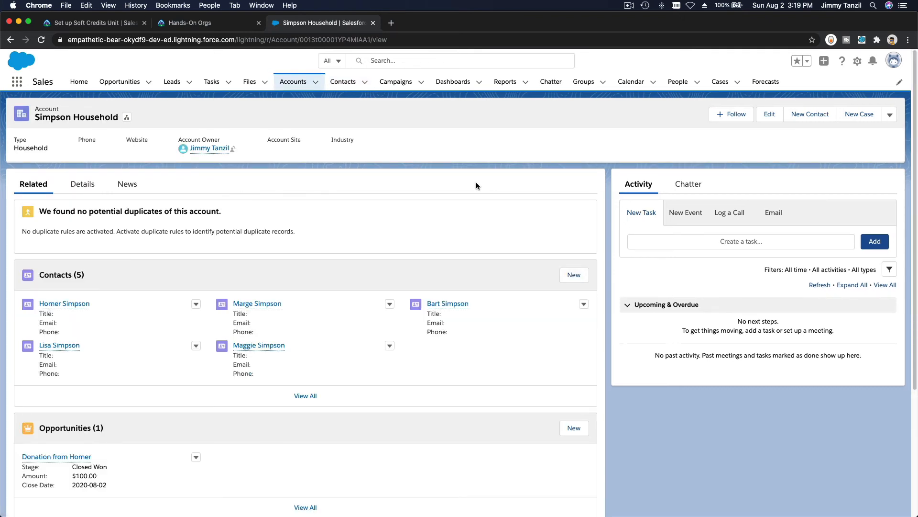
{"action": "left_click", "coordinate": [890, 117]}
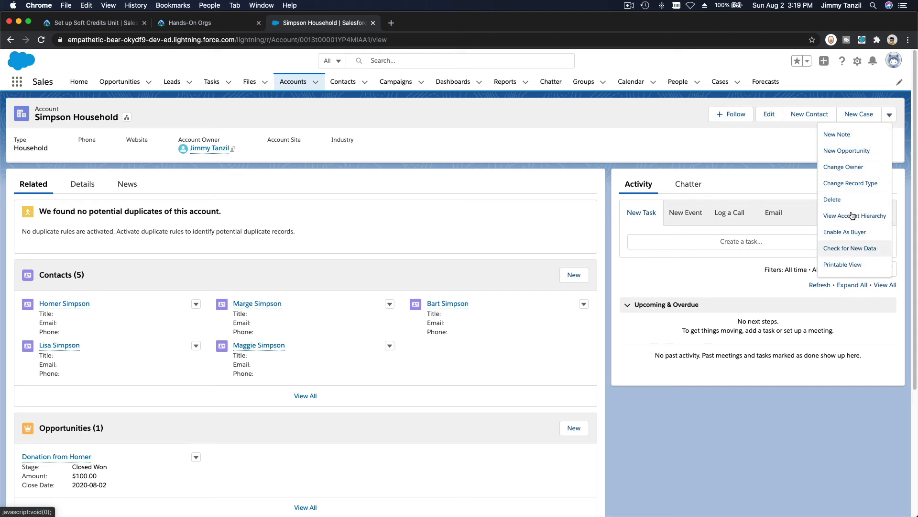
{"action": "left_click", "coordinate": [768, 136]}
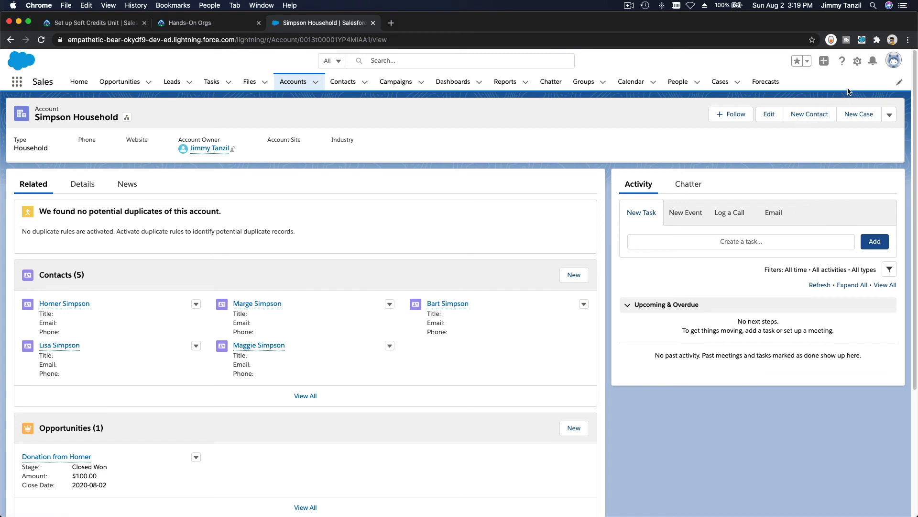
Edit the account record page and open the previewed Account Layout from the Highlights Panel's page layout links
{"action": "left_click", "coordinate": [858, 62]}
{"action": "left_click", "coordinate": [809, 170]}
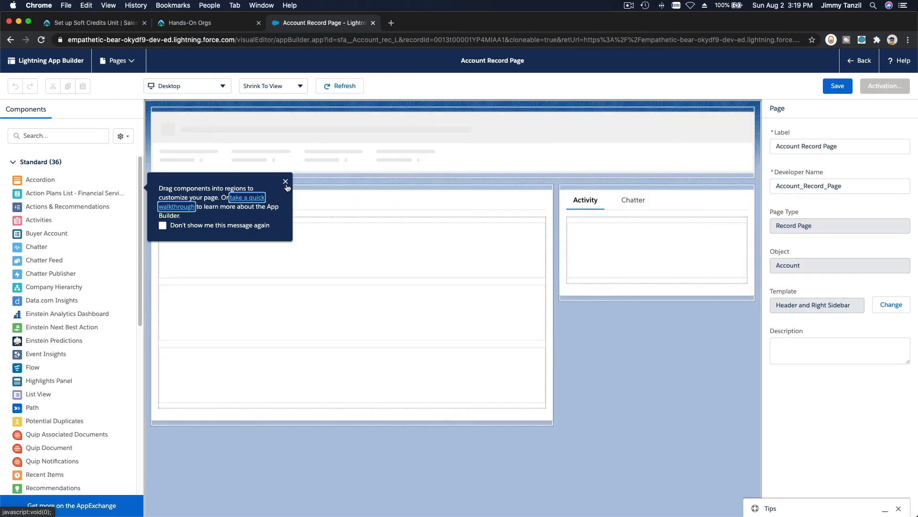
{"action": "left_click", "coordinate": [285, 183]}
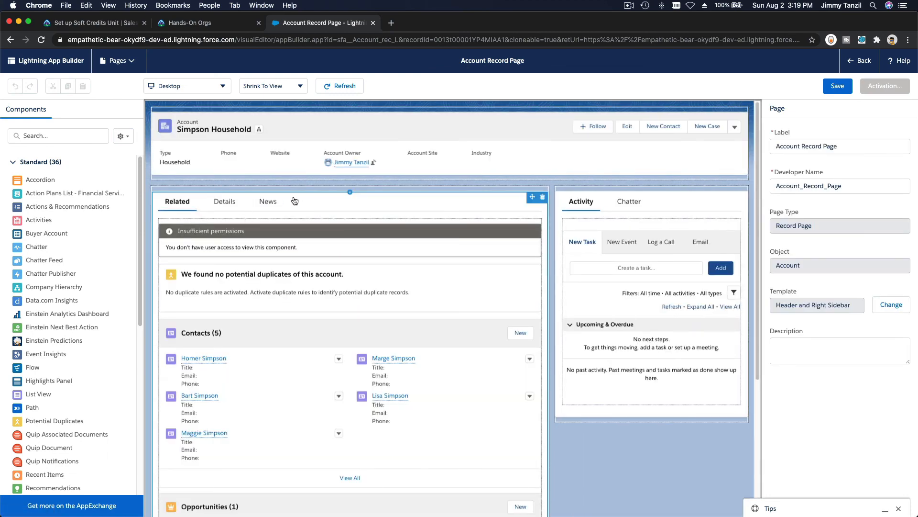
{"action": "left_click", "coordinate": [496, 128]}
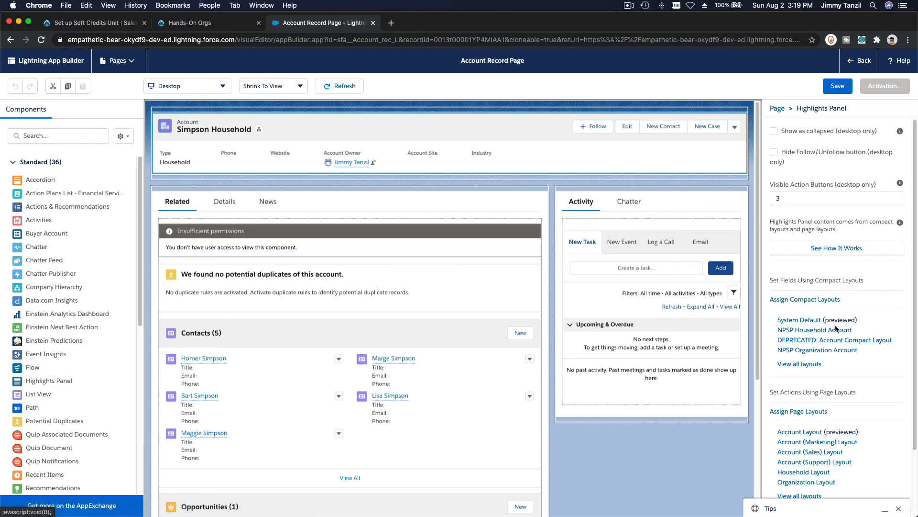
{"action": "scroll", "coordinate": [822, 445], "scroll_direction": "down", "scroll_amount": 3}
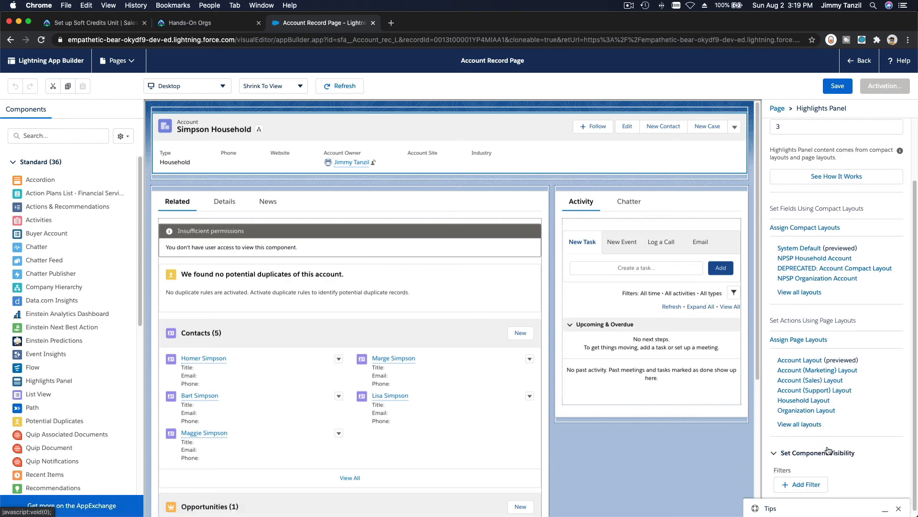
{"action": "scroll", "coordinate": [843, 438], "scroll_direction": "up", "scroll_amount": 2}
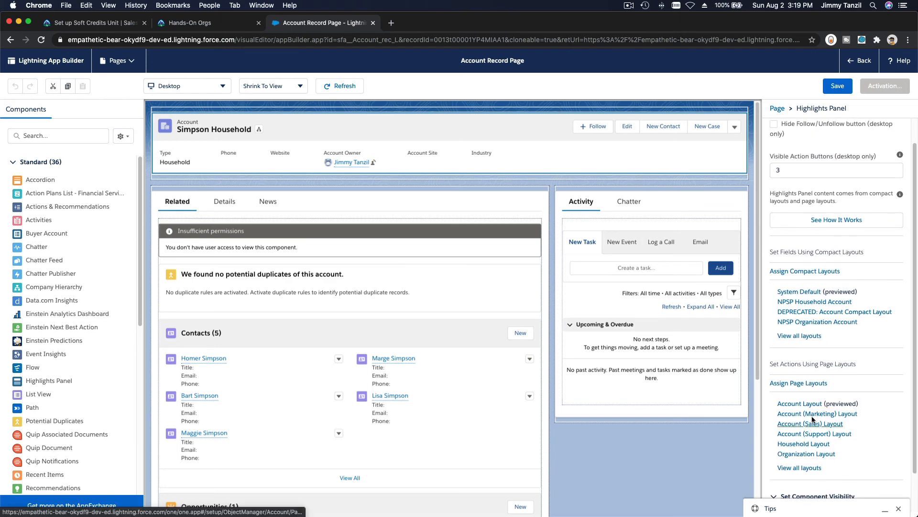
{"action": "left_click", "coordinate": [800, 404]}
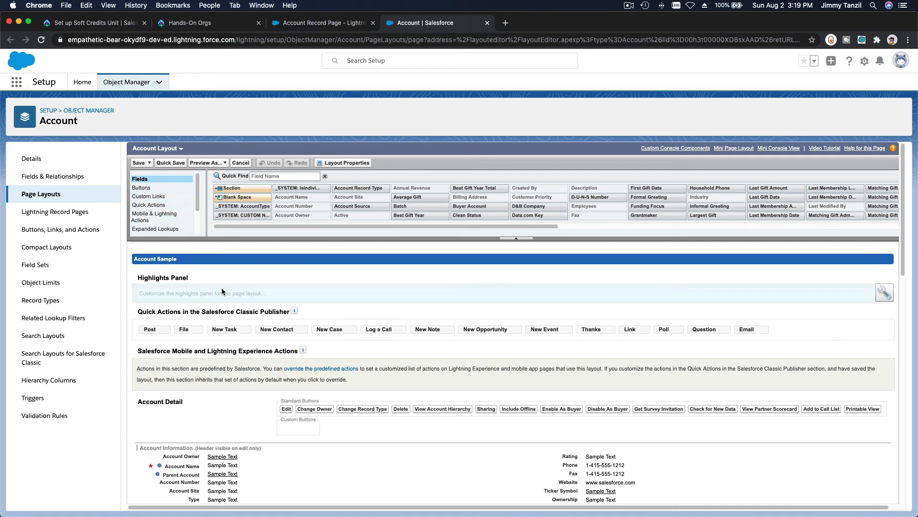
Override the predefined Salesforce Mobile and Lightning Experience actions in the Account Layout
{"action": "scroll", "coordinate": [222, 289], "scroll_direction": "down", "scroll_amount": 2}
{"action": "scroll", "coordinate": [222, 289], "scroll_direction": "up", "scroll_amount": 1}
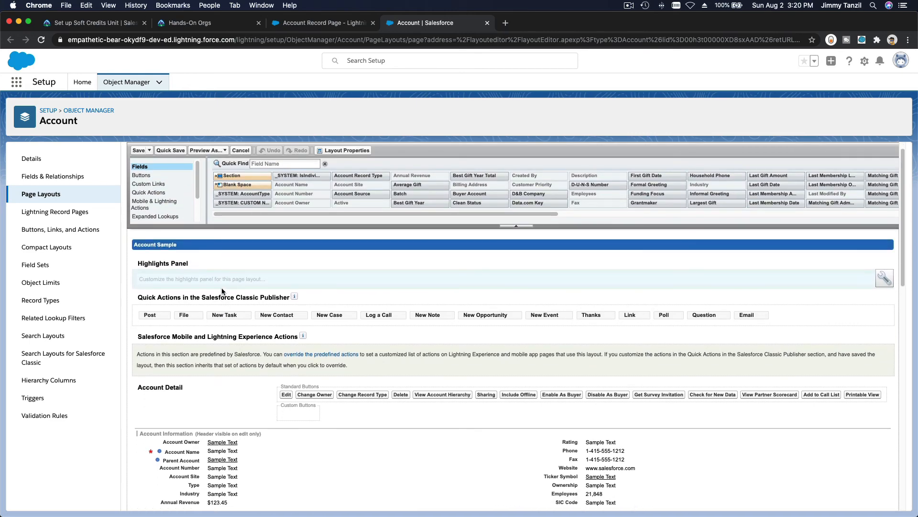
{"action": "left_click", "coordinate": [316, 354]}
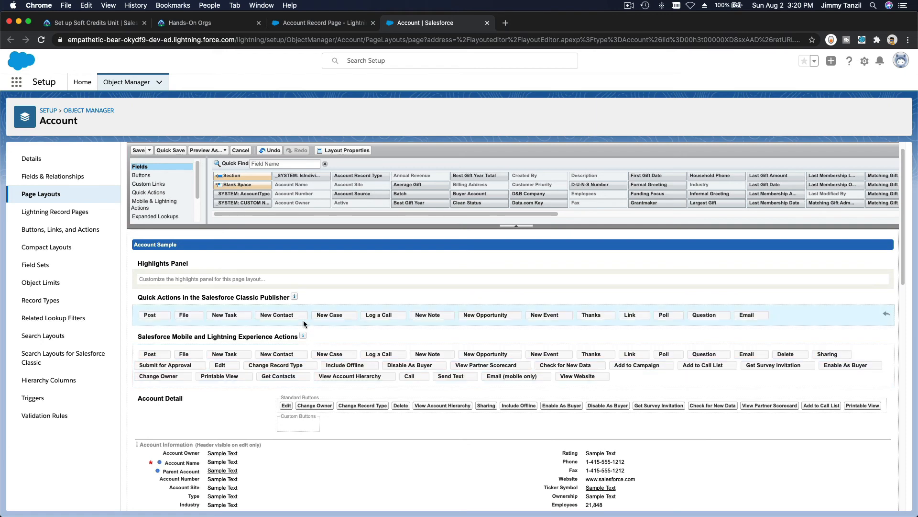
Add the Recalculate Rollups button to the Custom Buttons area of the layout's Account Detail section
{"action": "left_click", "coordinate": [158, 176]}
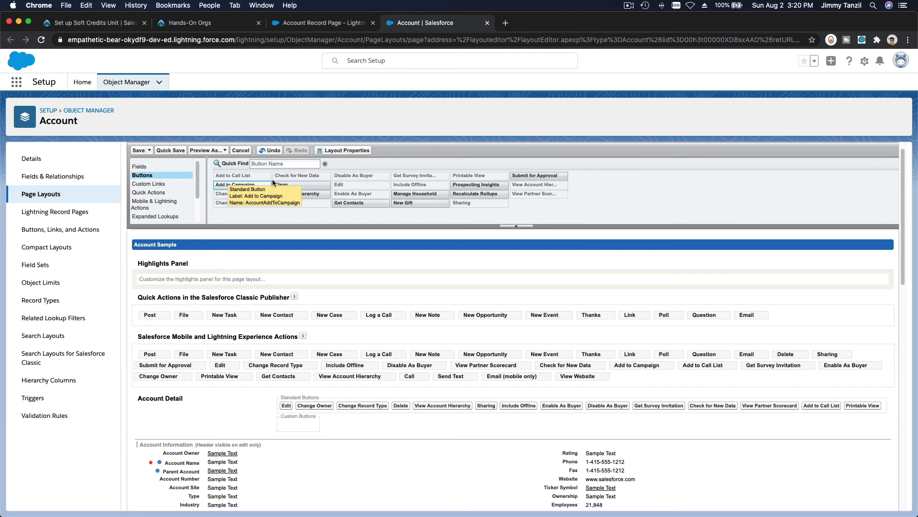
{"action": "left_click_drag", "start_coordinate": [474, 194], "coordinate": [297, 424]}
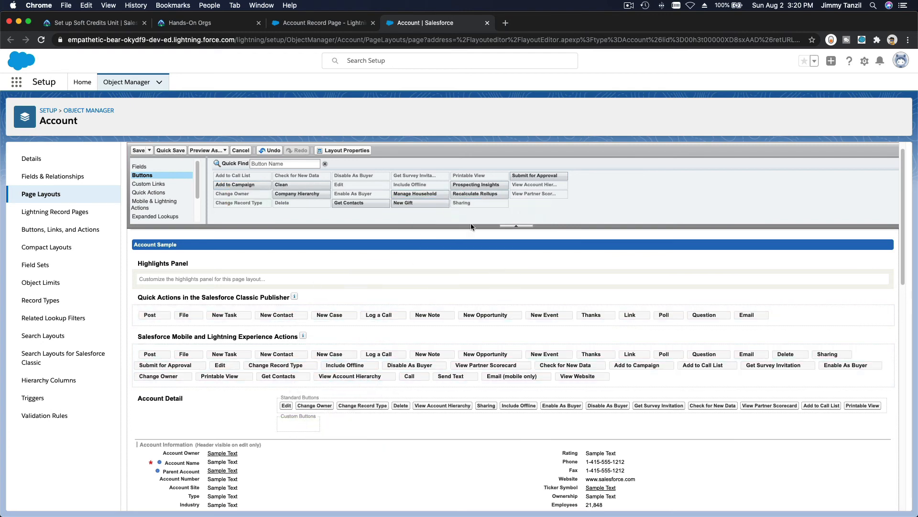
{"action": "left_click_drag", "start_coordinate": [486, 195], "coordinate": [300, 425]}
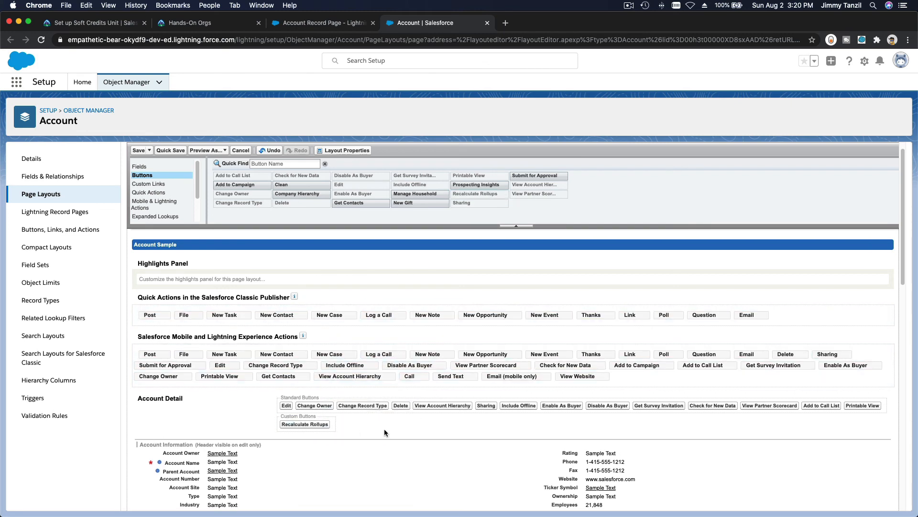
Add Recalculate Rollups as the first of the Salesforce Mobile and Lightning Experience Actions and save the Account Layout
{"action": "left_click", "coordinate": [175, 204]}
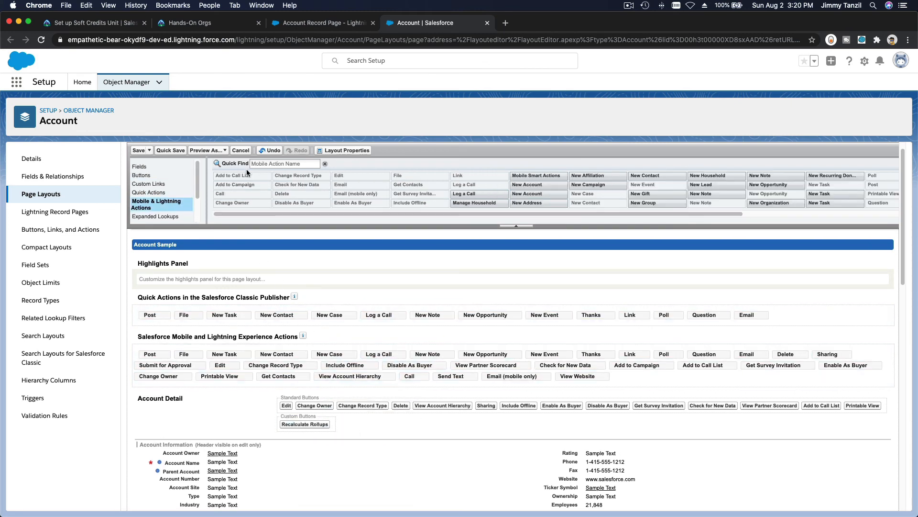
{"action": "left_click", "coordinate": [258, 163]}
{"action": "type", "text": "rec"}
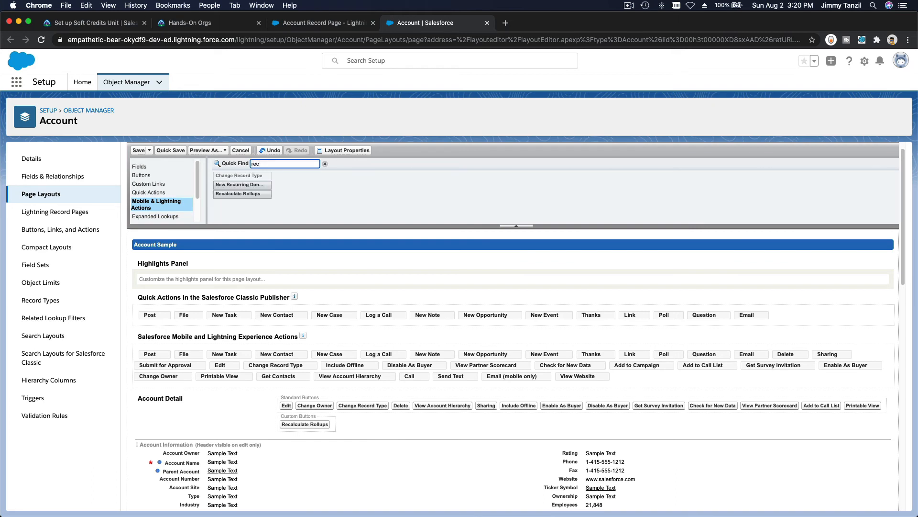
{"action": "left_click_drag", "start_coordinate": [241, 194], "coordinate": [144, 355]}
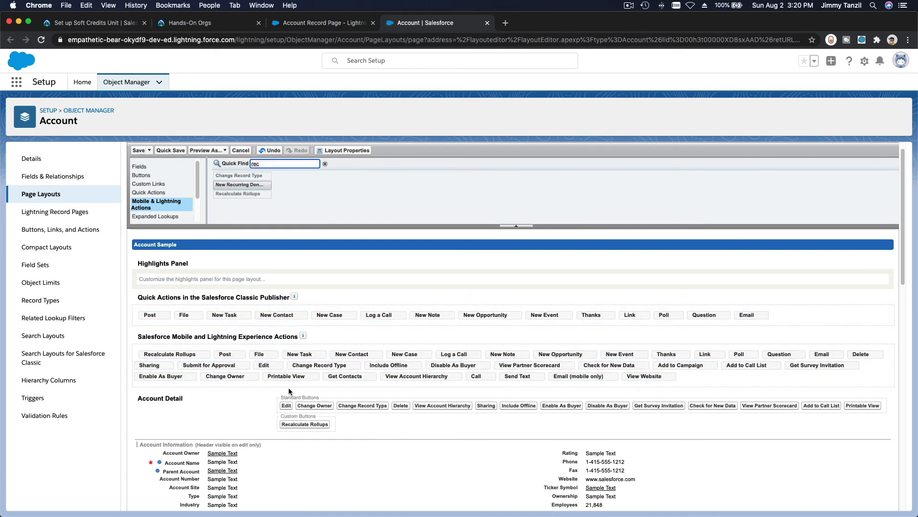
{"action": "left_click", "coordinate": [136, 151]}
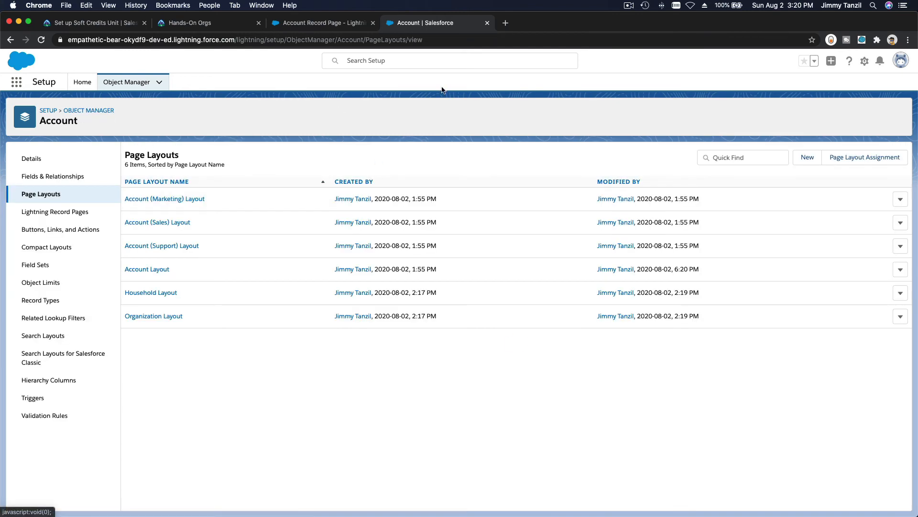
Save the Account Record Page and activate it as the org default for desktop and phone
{"action": "left_click", "coordinate": [486, 23]}
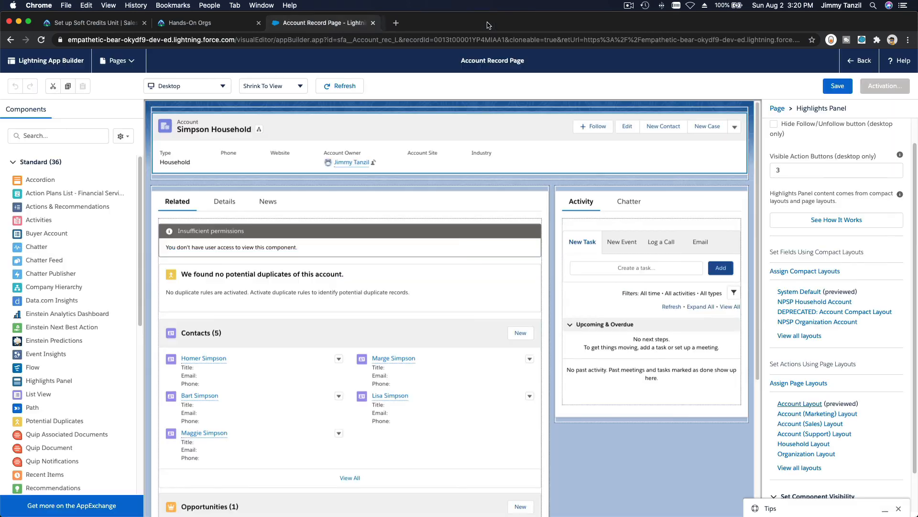
{"action": "left_click", "coordinate": [837, 86]}
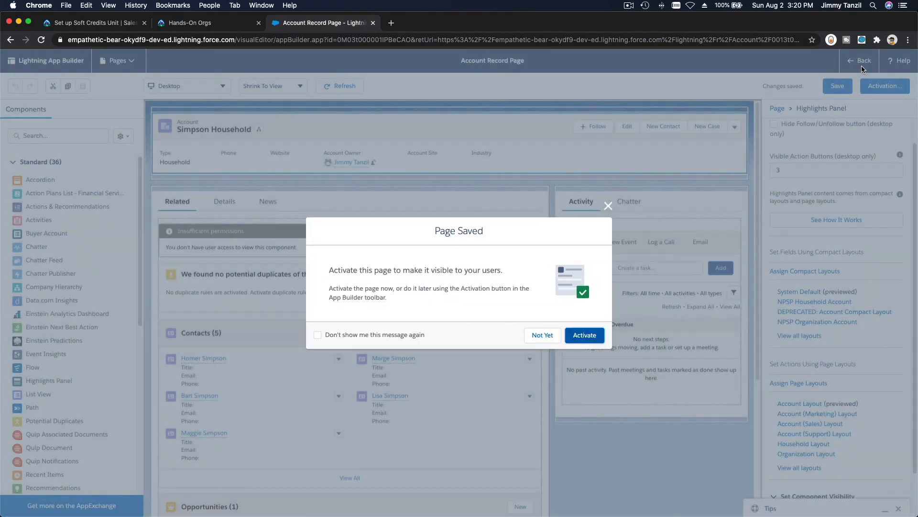
{"action": "left_click", "coordinate": [427, 337]}
{"action": "left_click", "coordinate": [584, 334]}
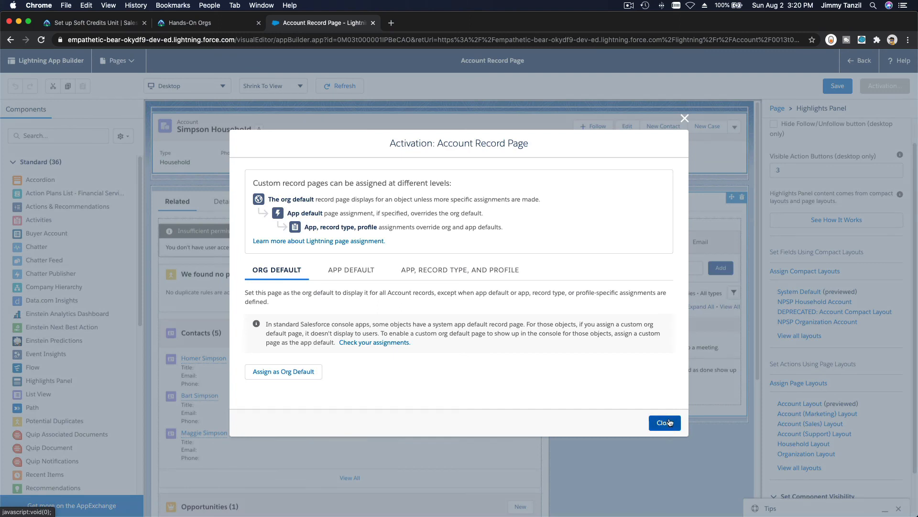
{"action": "left_click", "coordinate": [285, 373]}
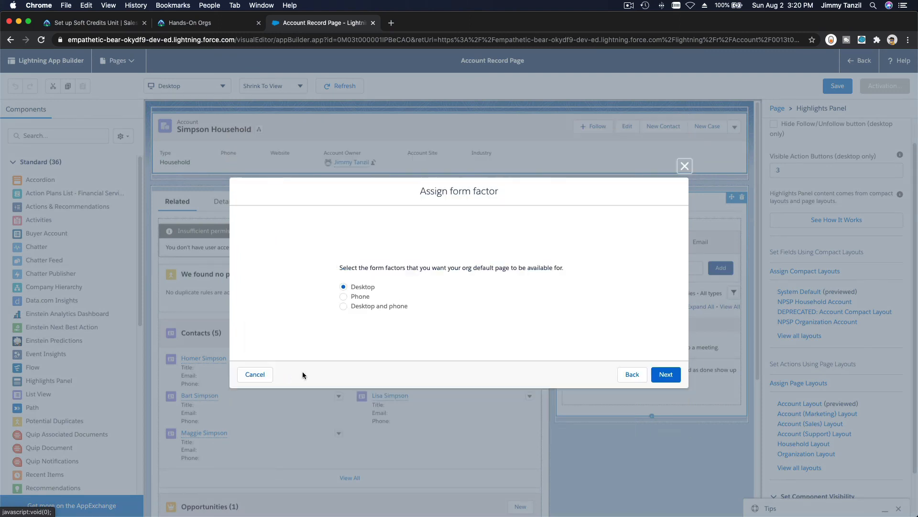
{"action": "left_click", "coordinate": [379, 306]}
{"action": "left_click", "coordinate": [676, 377]}
{"action": "left_click", "coordinate": [667, 354]}
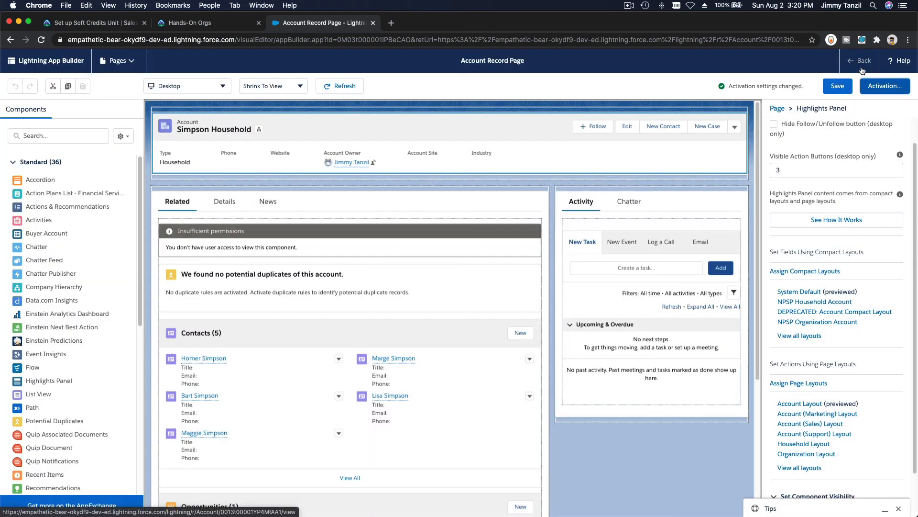
{"action": "left_click", "coordinate": [842, 84]}
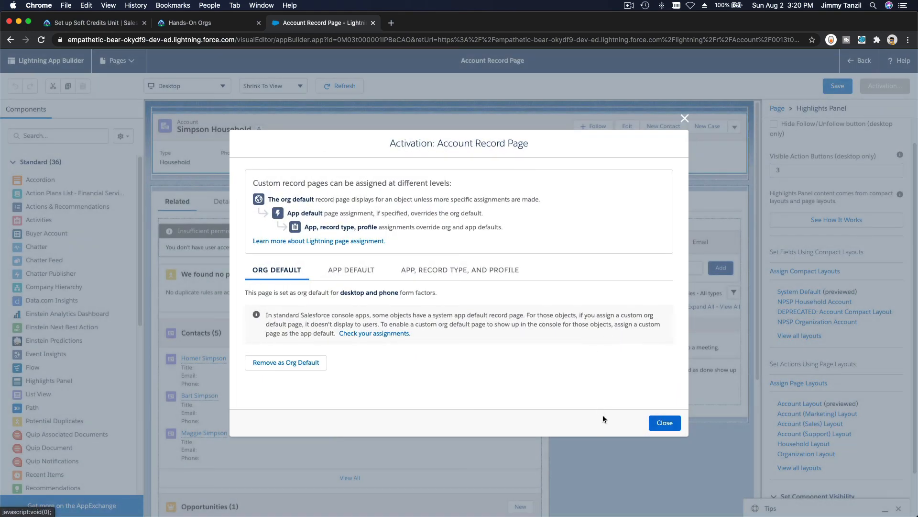
{"action": "left_click", "coordinate": [674, 424]}
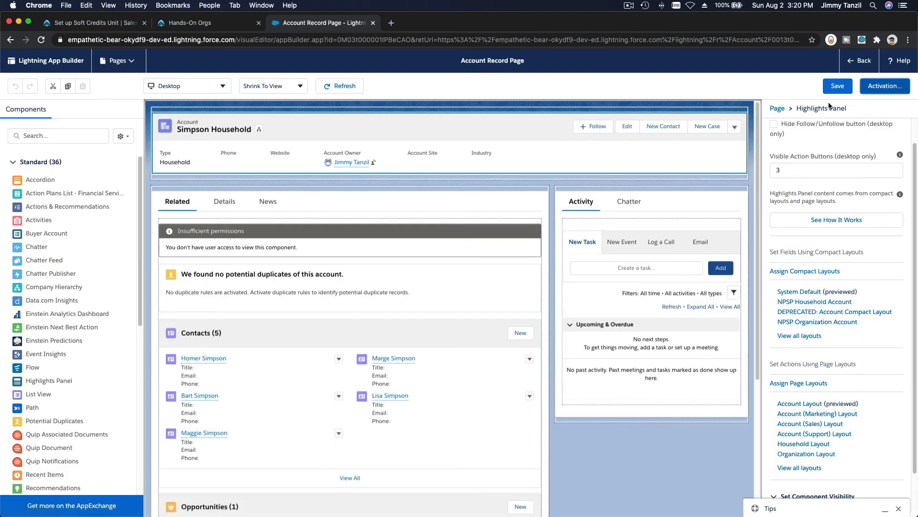
Return to the household account, run Recalculate Rollups, and go back to the account
{"action": "left_click", "coordinate": [863, 64]}
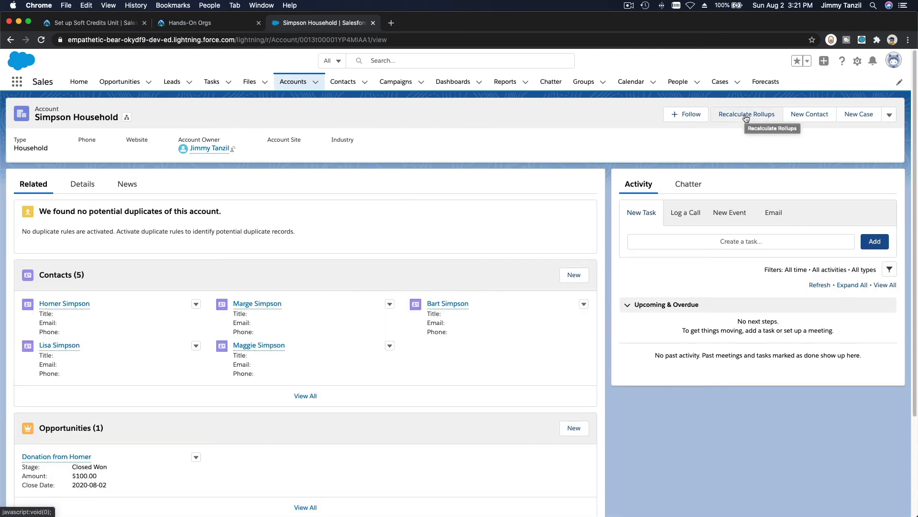
{"action": "left_click", "coordinate": [746, 116]}
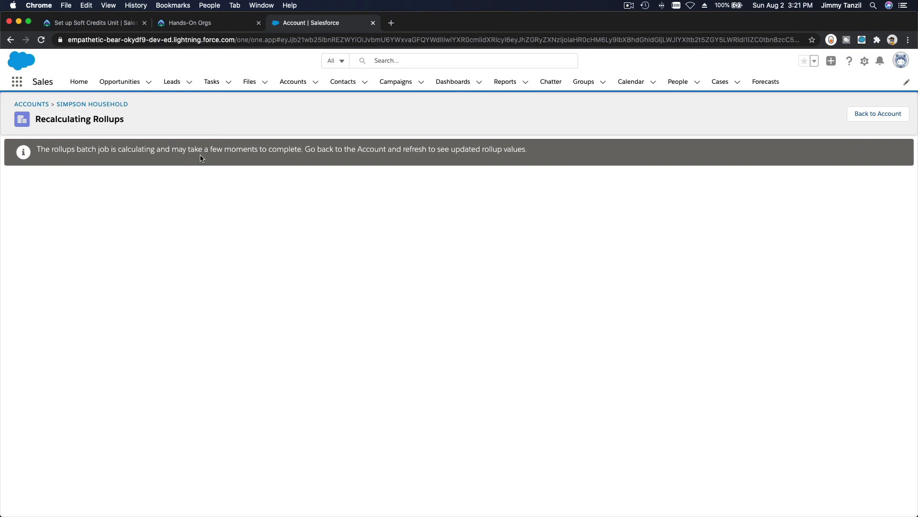
{"action": "left_click", "coordinate": [873, 118]}
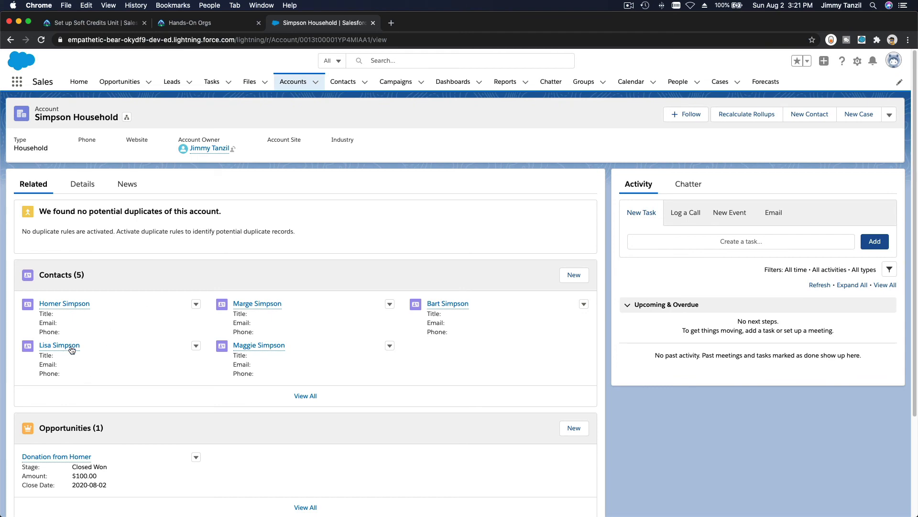
Check Soft Credit Total in the details of the household's fourth listed contact, reload the record, and look through its additional actions
{"action": "left_click", "coordinate": [71, 348]}
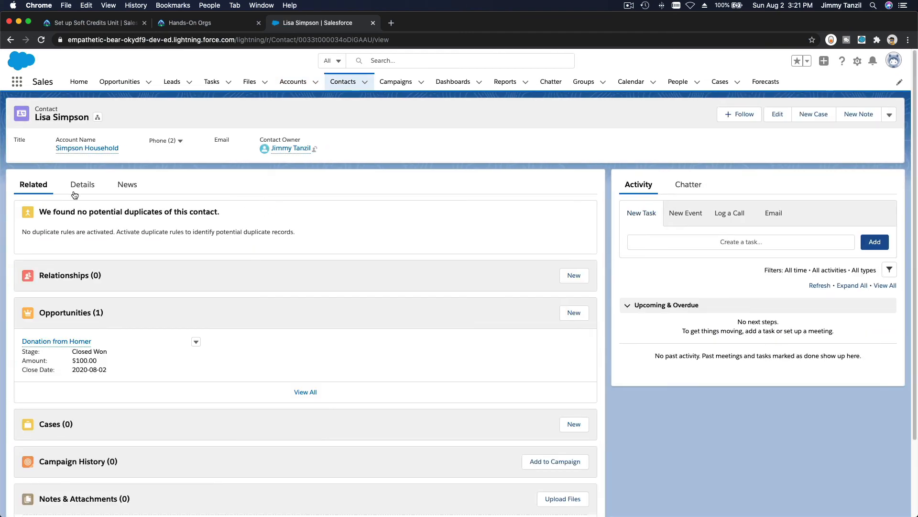
{"action": "left_click", "coordinate": [77, 189]}
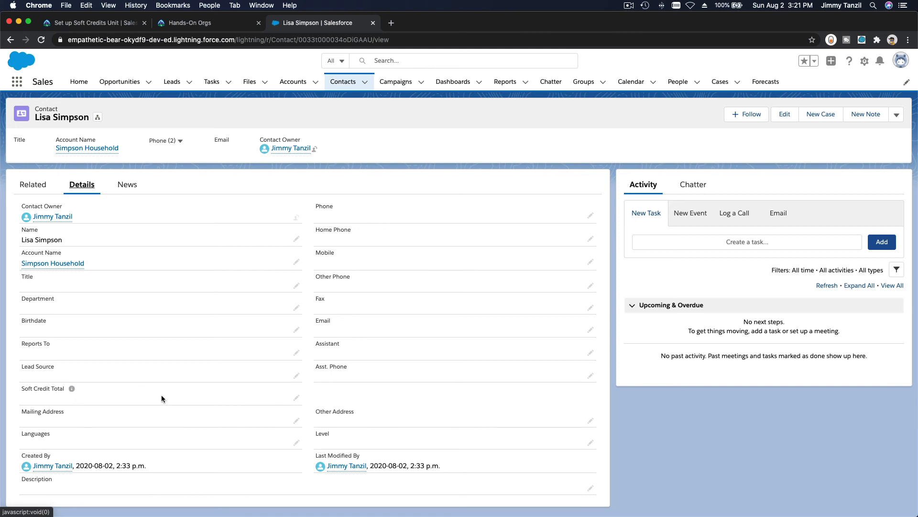
{"action": "left_click", "coordinate": [41, 40]}
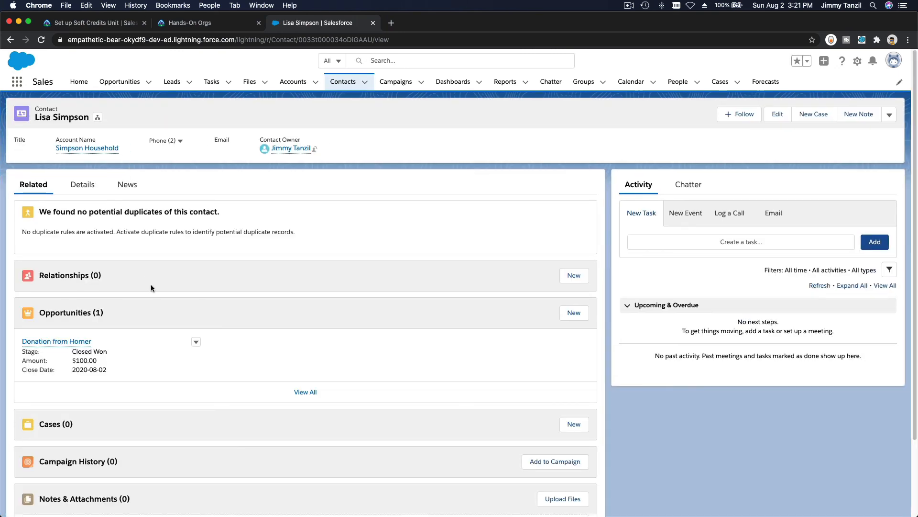
{"action": "left_click", "coordinate": [88, 186]}
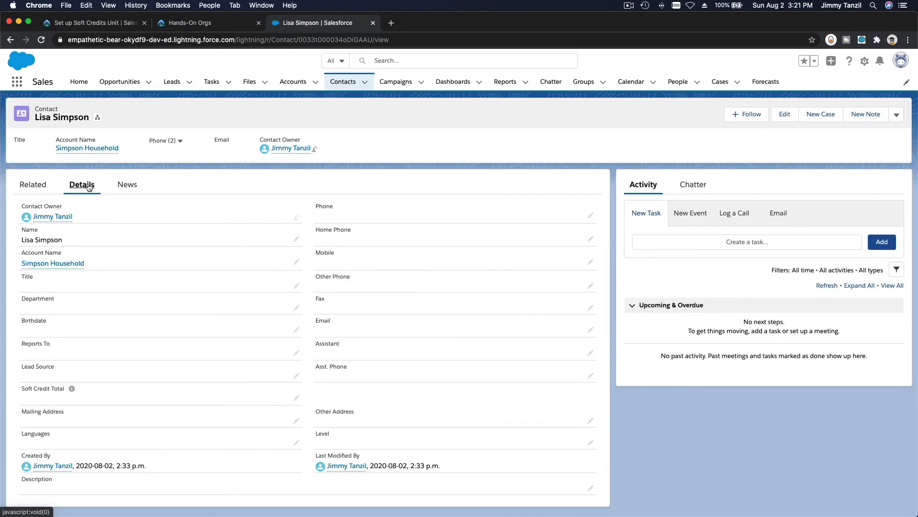
{"action": "mouse_move", "coordinate": [71, 393]}
{"action": "left_click", "coordinate": [897, 115]}
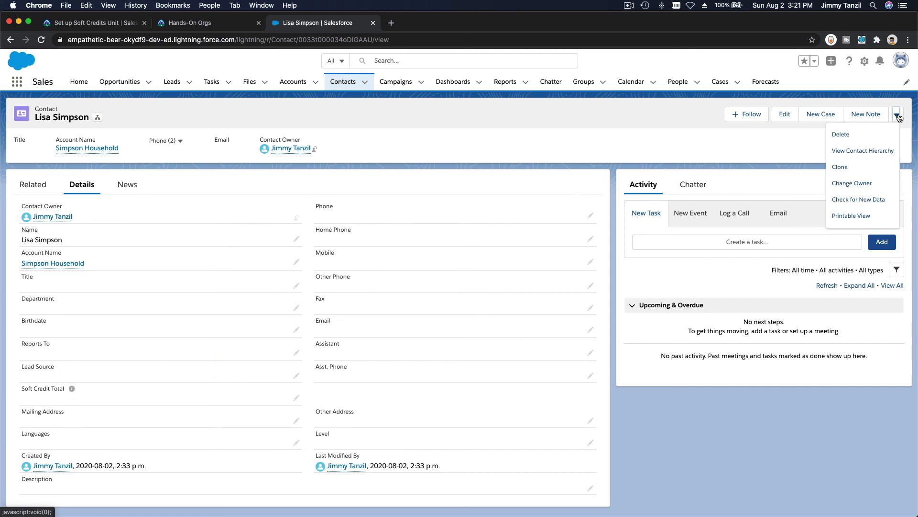
{"action": "left_click", "coordinate": [754, 146]}
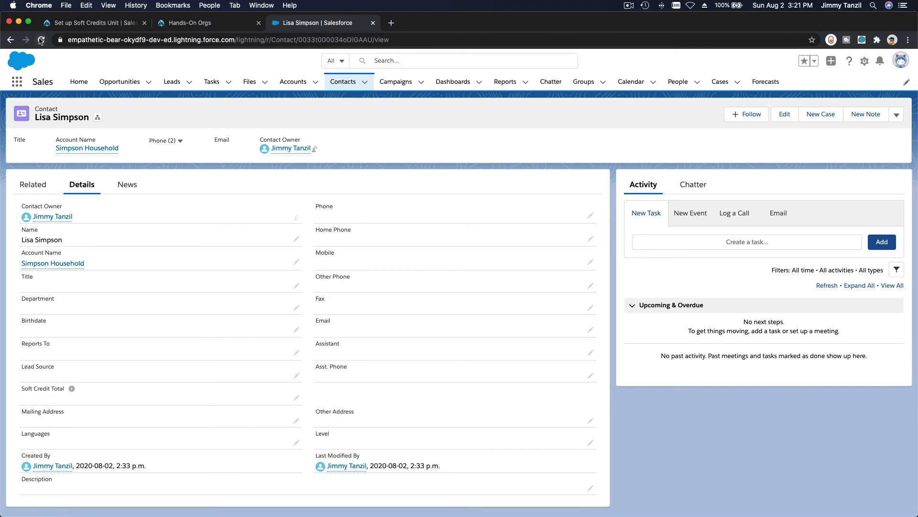
Return to the household account and check Soft Credit Total in the fifth listed contact's details
{"action": "left_click", "coordinate": [90, 150]}
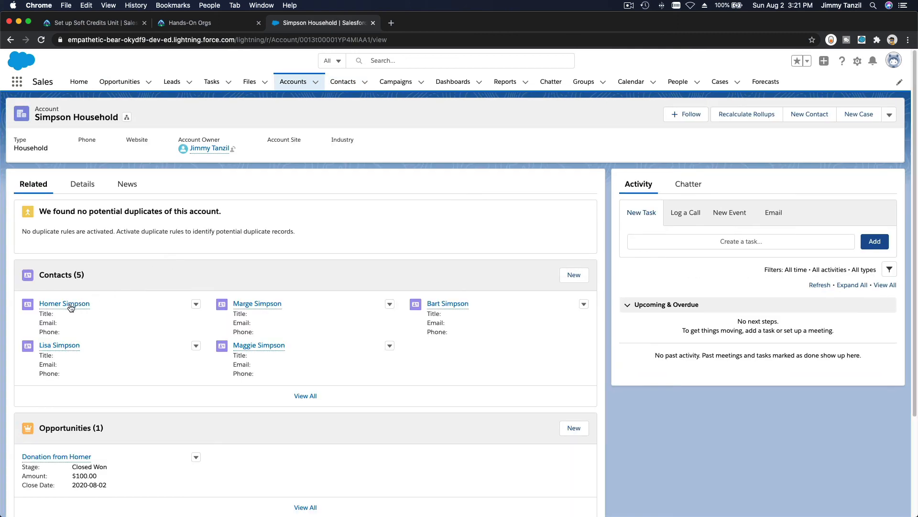
{"action": "left_click", "coordinate": [257, 346]}
{"action": "left_click", "coordinate": [83, 184]}
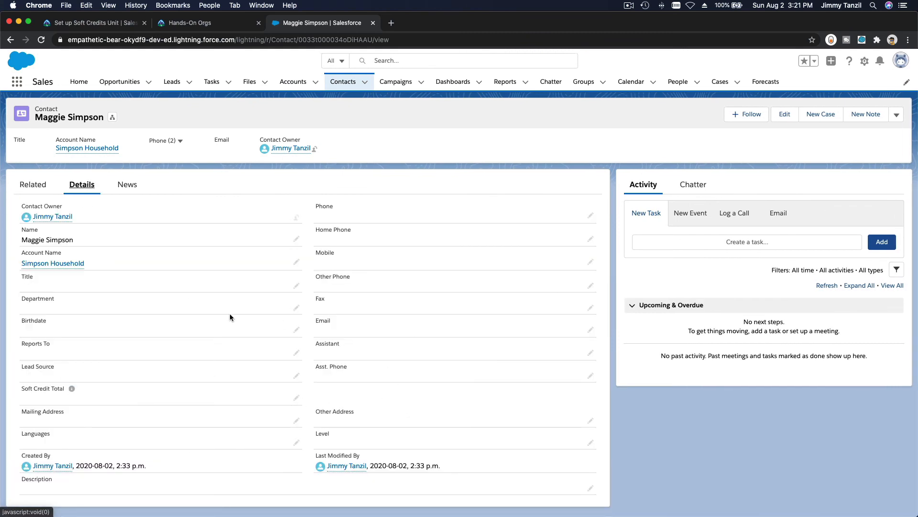
{"action": "left_click", "coordinate": [178, 40]}
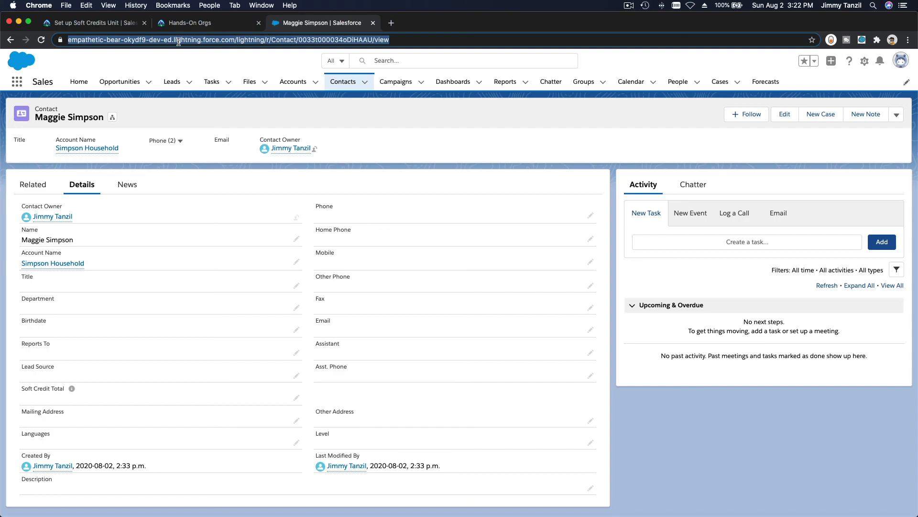
Switch to the Trailhead soft credits unit and answer the first quiz question with "Via contact roles"
{"action": "left_click", "coordinate": [98, 26]}
{"action": "scroll", "coordinate": [174, 267], "scroll_direction": "down", "scroll_amount": 15}
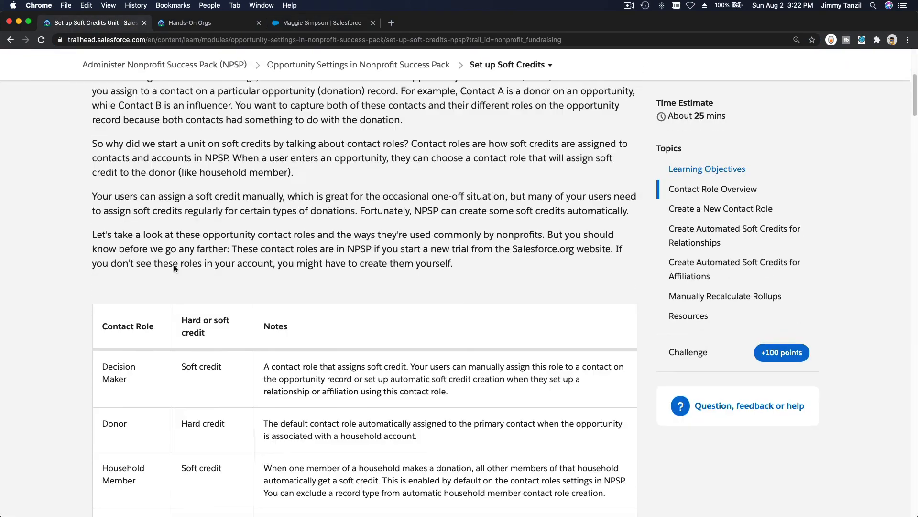
{"action": "scroll", "coordinate": [174, 268], "scroll_direction": "down", "scroll_amount": 20}
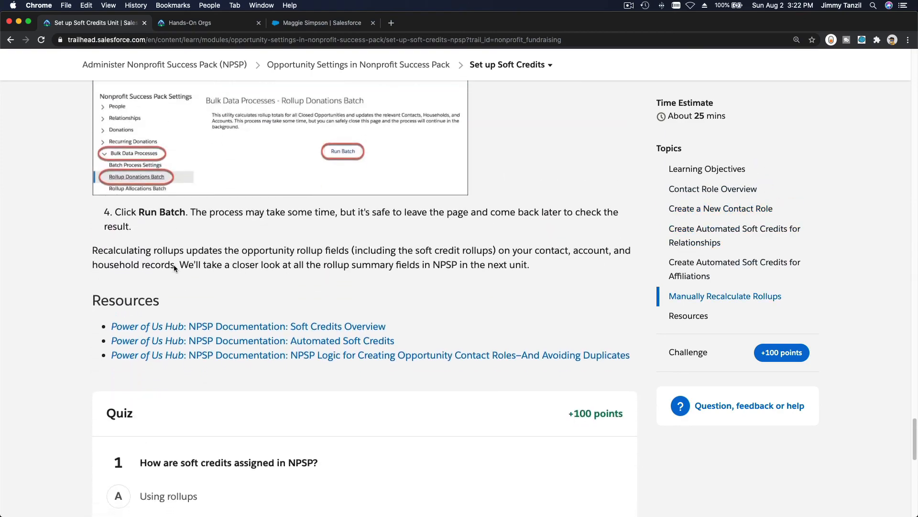
{"action": "scroll", "coordinate": [174, 268], "scroll_direction": "down", "scroll_amount": 2}
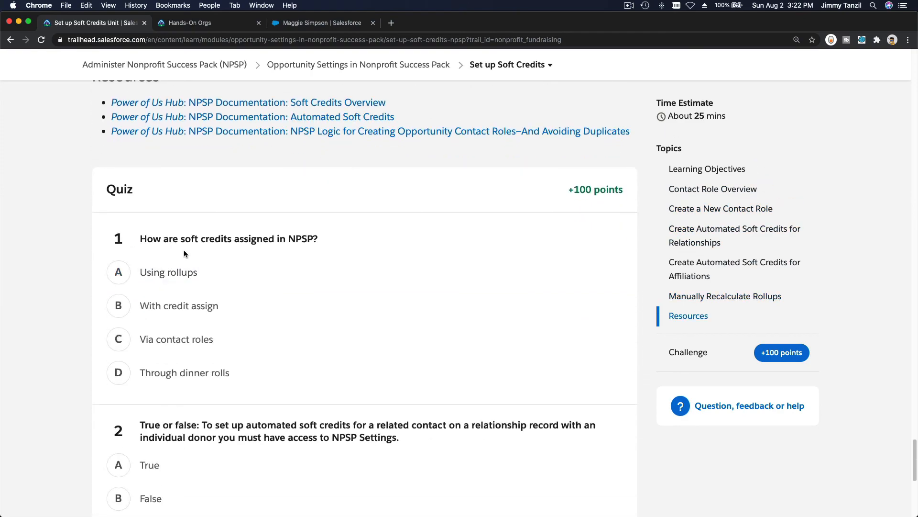
{"action": "scroll", "coordinate": [264, 245], "scroll_direction": "down", "scroll_amount": 1}
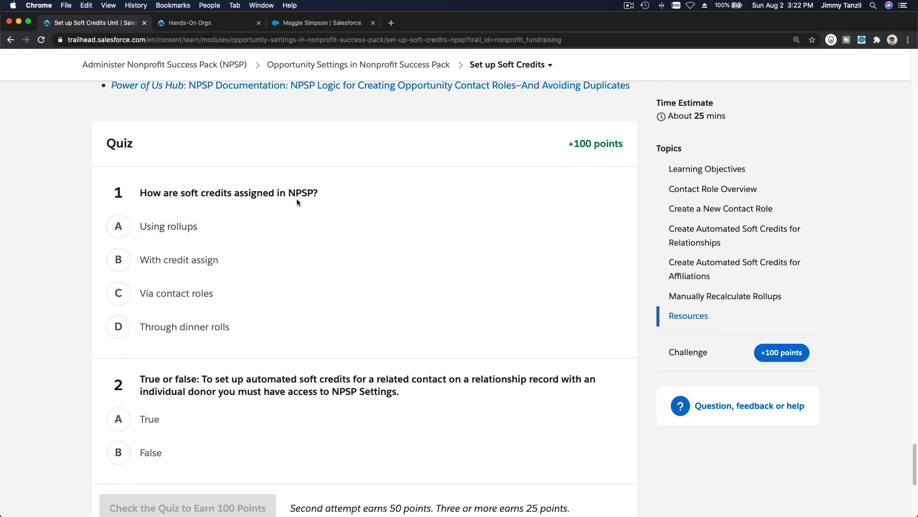
{"action": "scroll", "coordinate": [296, 202], "scroll_direction": "down", "scroll_amount": 1}
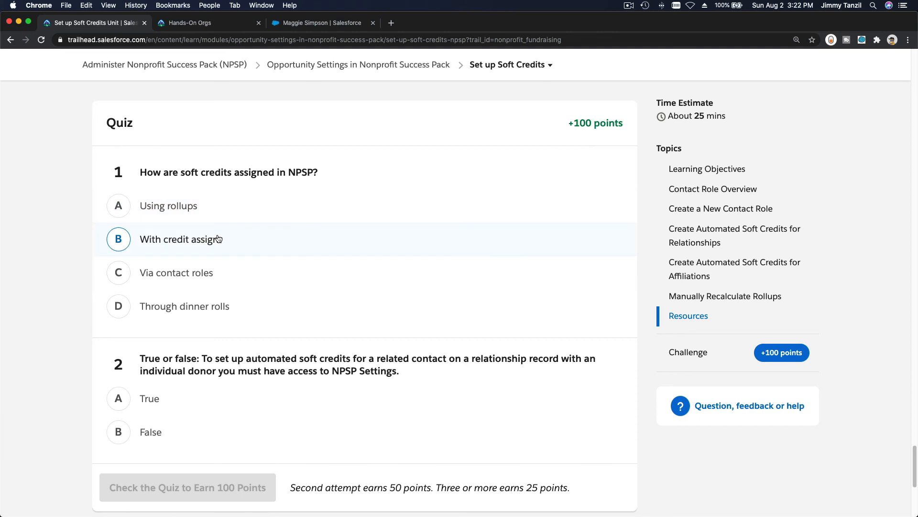
{"action": "left_click", "coordinate": [211, 272]}
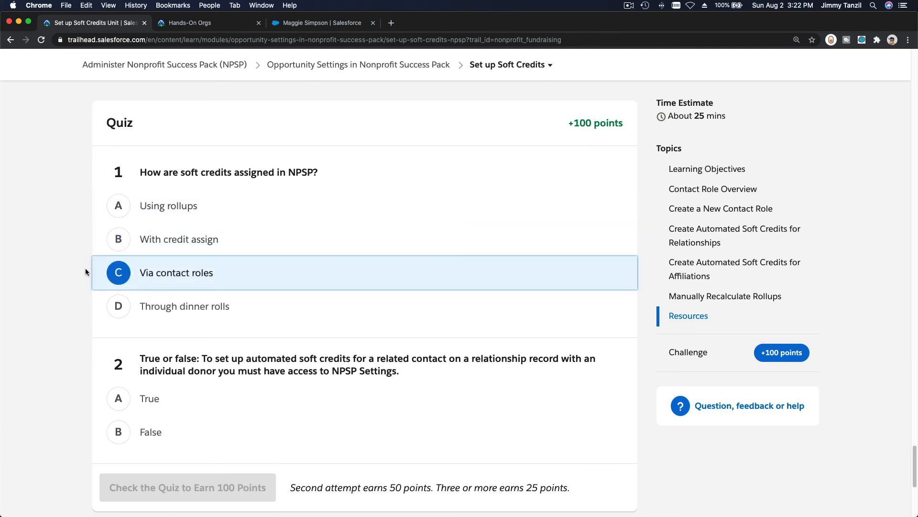
Answer the second quiz question with False and submit the quiz for checking
{"action": "scroll", "coordinate": [38, 281], "scroll_direction": "down", "scroll_amount": 4}
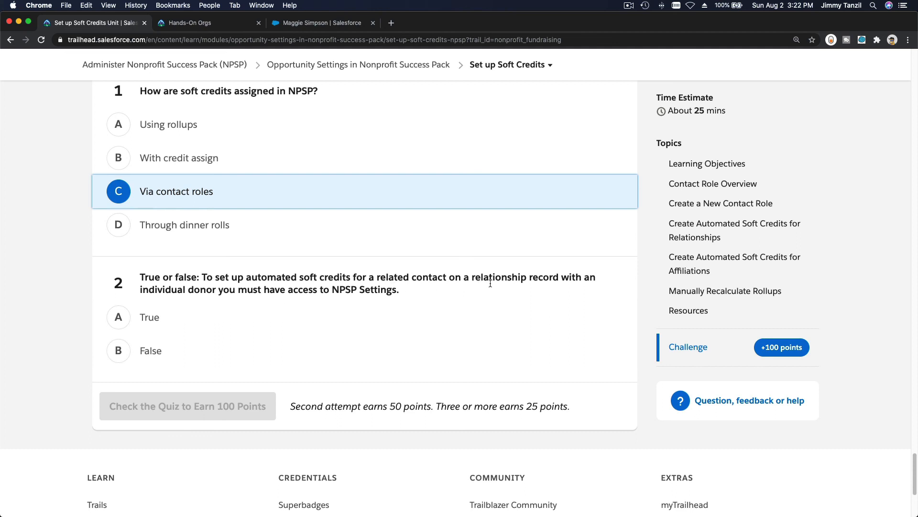
{"action": "left_click", "coordinate": [160, 348]}
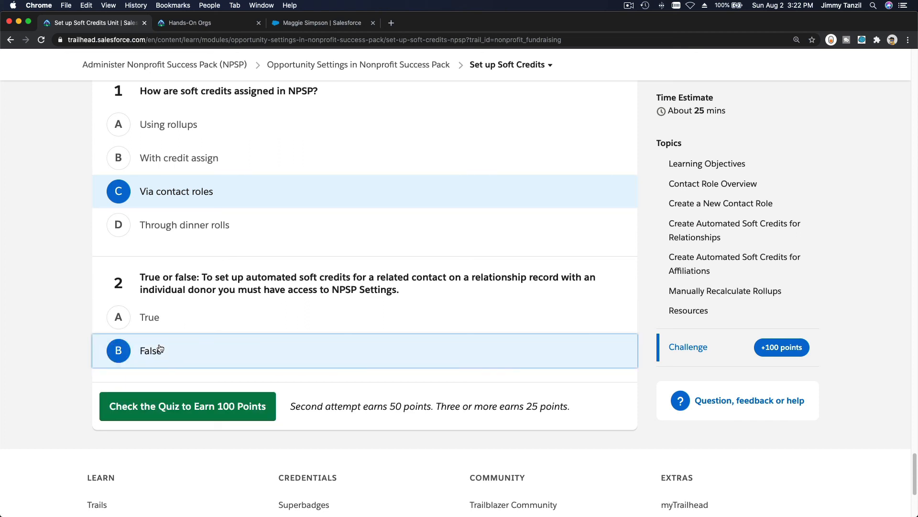
{"action": "left_click", "coordinate": [209, 409]}
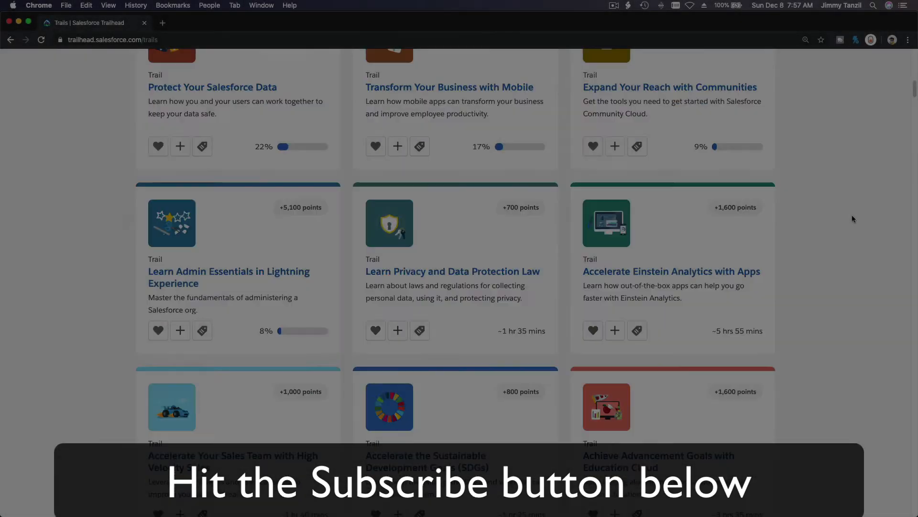
{"action": "scroll", "coordinate": [853, 218], "scroll_direction": "down", "scroll_amount": 20}
{"action": "scroll", "coordinate": [852, 219], "scroll_direction": "down", "scroll_amount": 15}
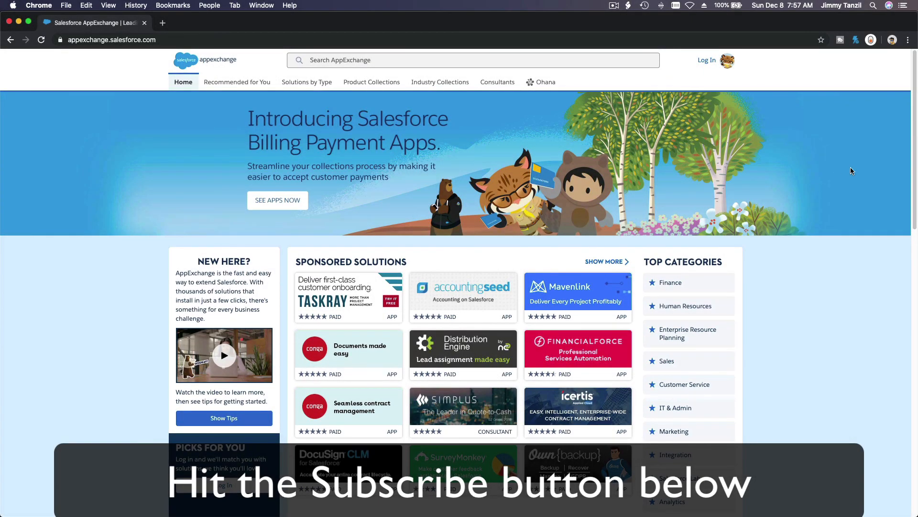
{"action": "scroll", "coordinate": [851, 168], "scroll_direction": "down", "scroll_amount": 10}
{"action": "scroll", "coordinate": [850, 168], "scroll_direction": "down", "scroll_amount": 5}
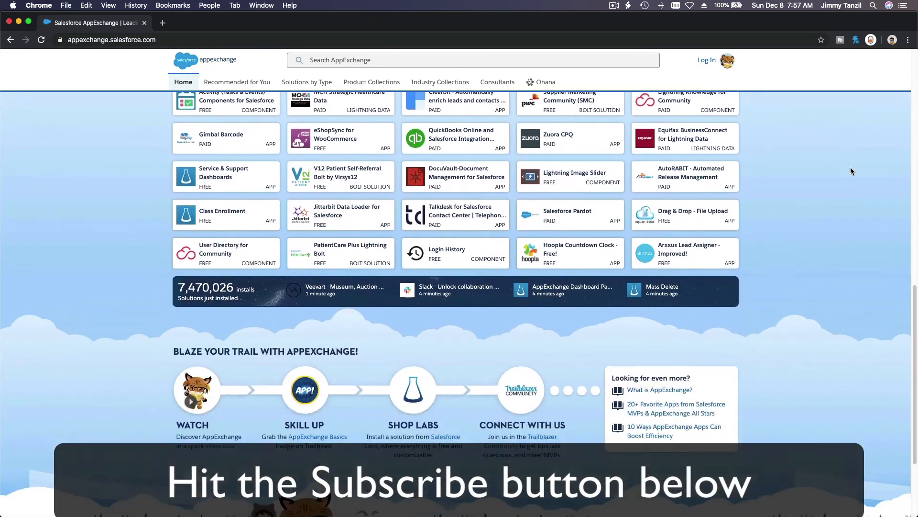